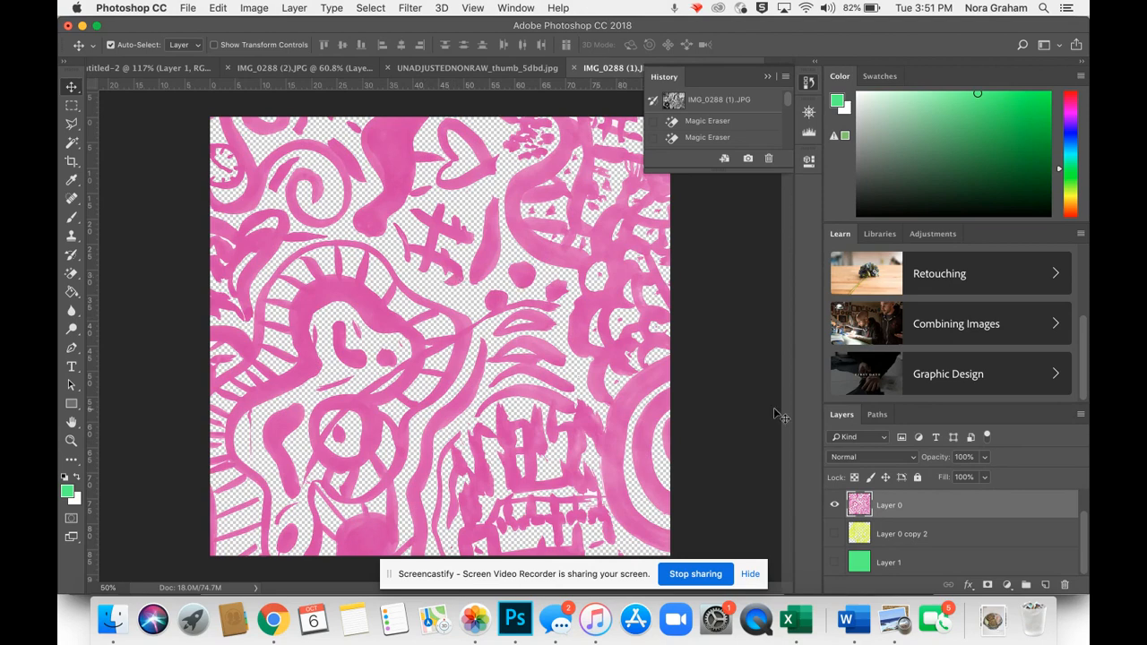
# Show the hidden Layer 1, Layer 0 copy 2 and Layer 0 copy to view the complete multicolored layered artwork
pyautogui.click(833, 562)
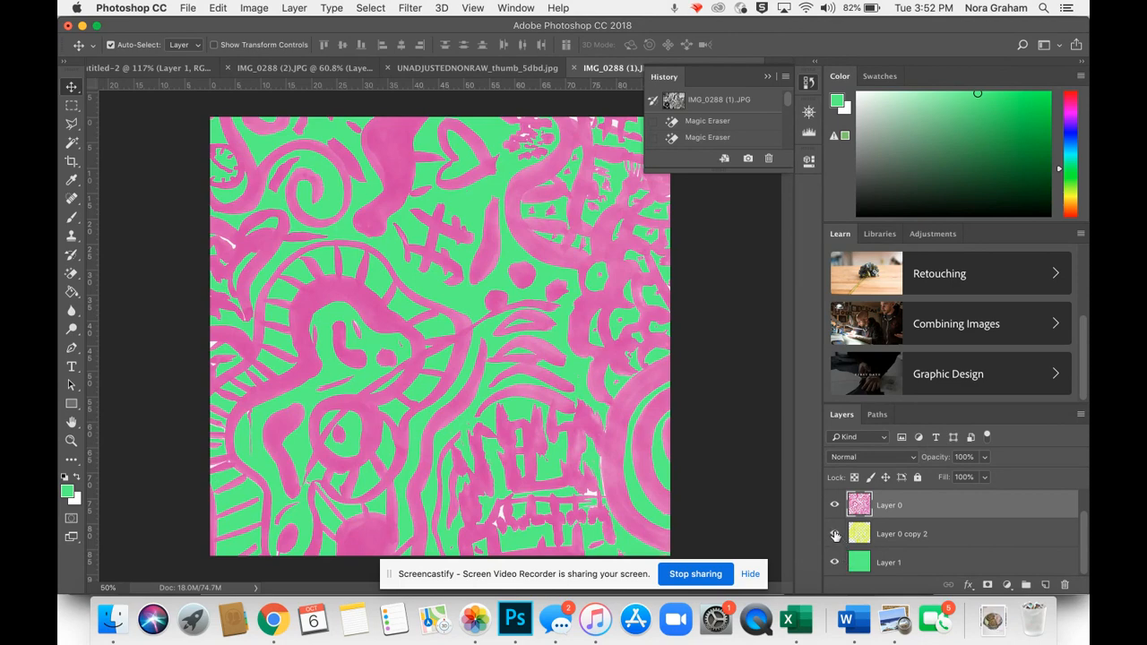
pyautogui.click(834, 534)
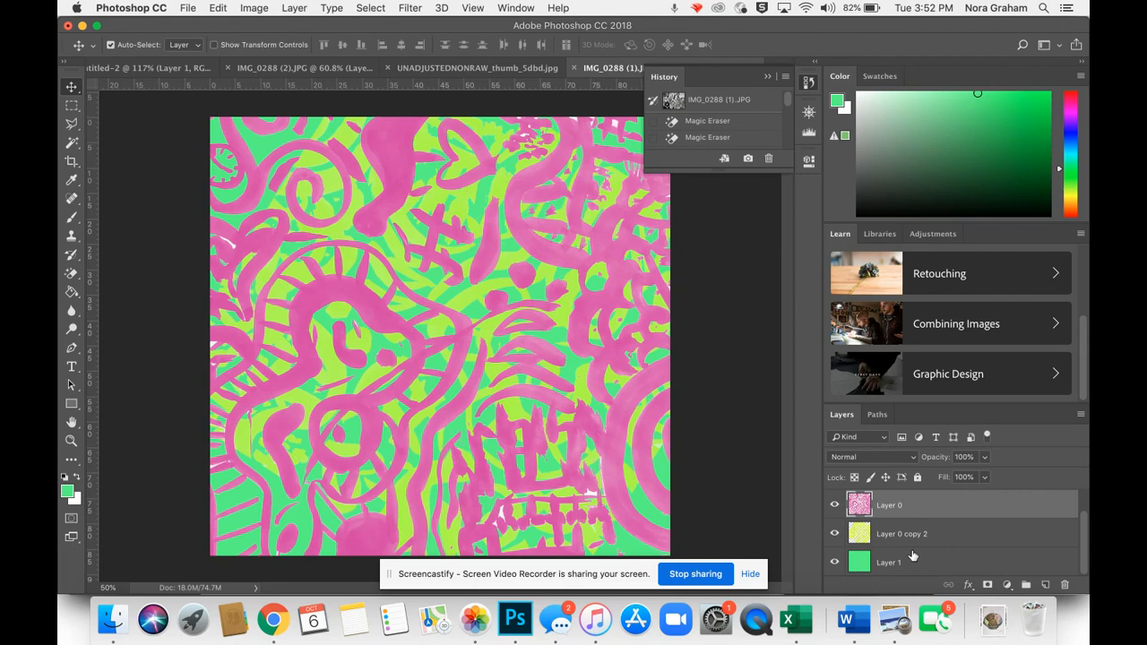
pyautogui.scroll(1, 912, 556)
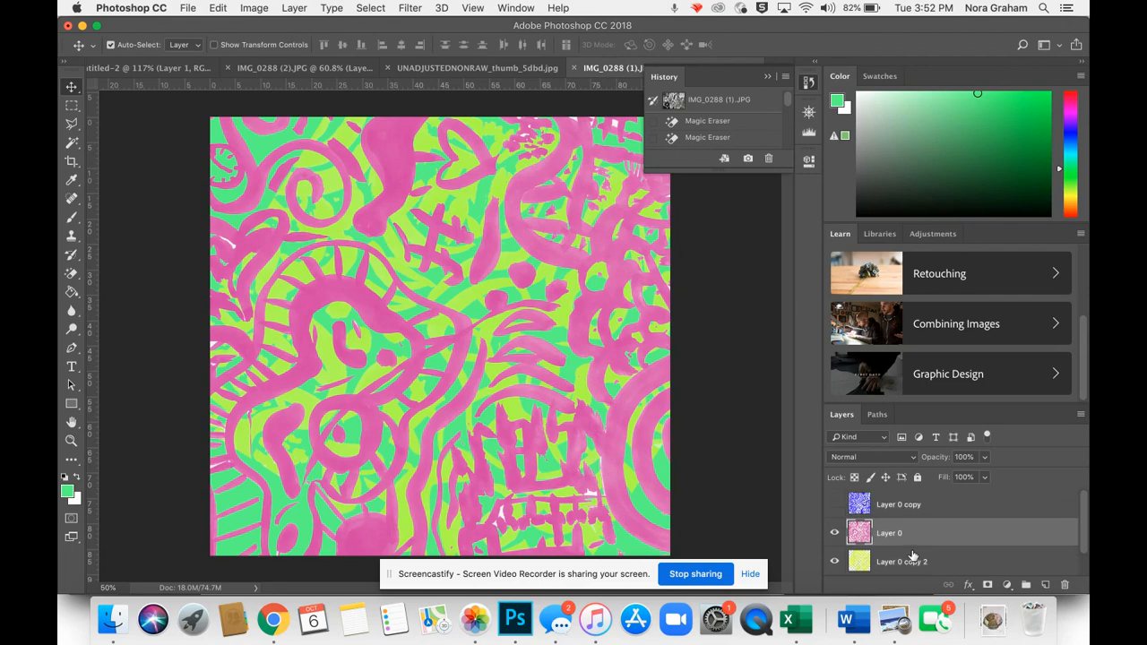
pyautogui.click(835, 507)
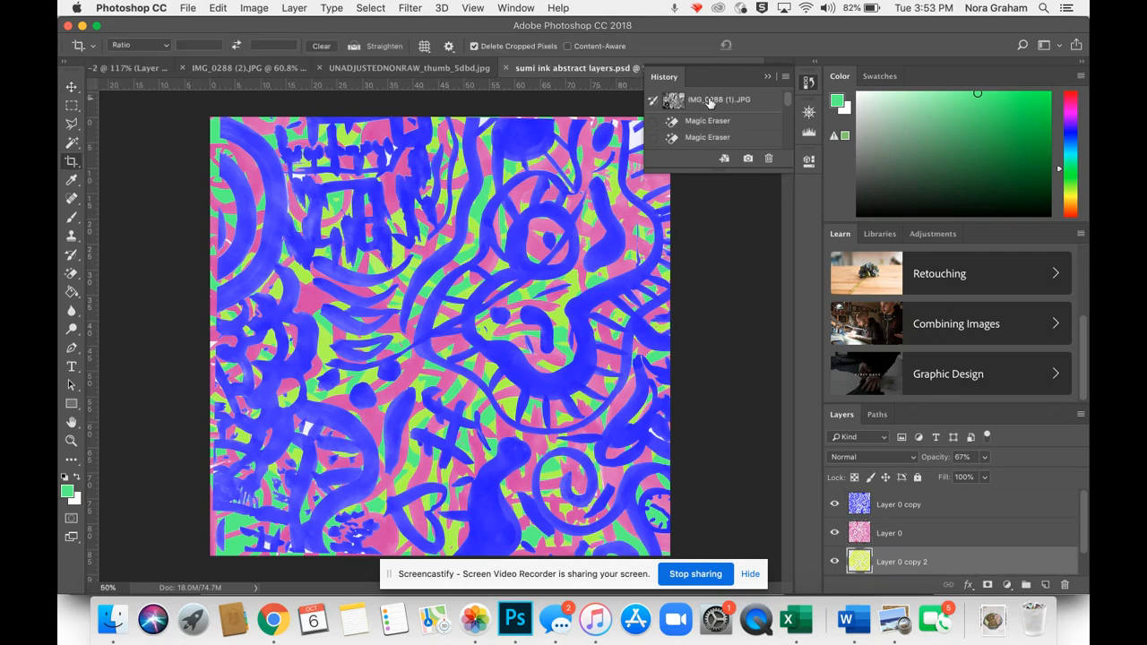
# Revert the document to its original IMG_0288 (1).JPG snapshot and crop it to the rayed figure and circle in the middle of the drawing
pyautogui.click(710, 100)
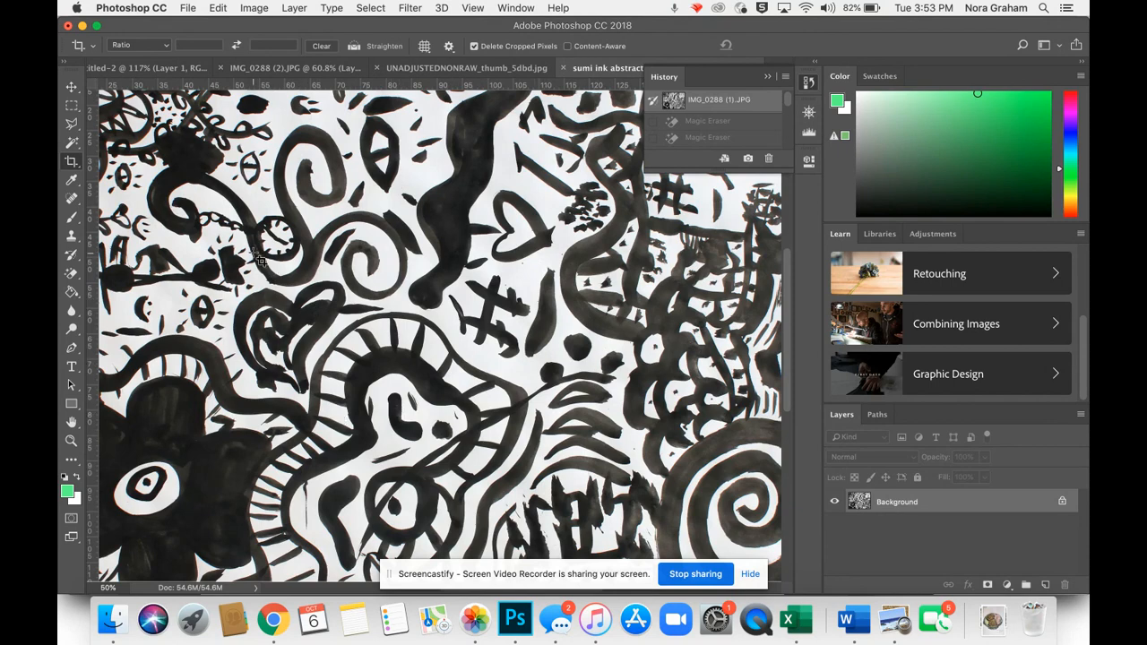
pyautogui.moveTo(260, 260); pyautogui.dragTo(564, 529)
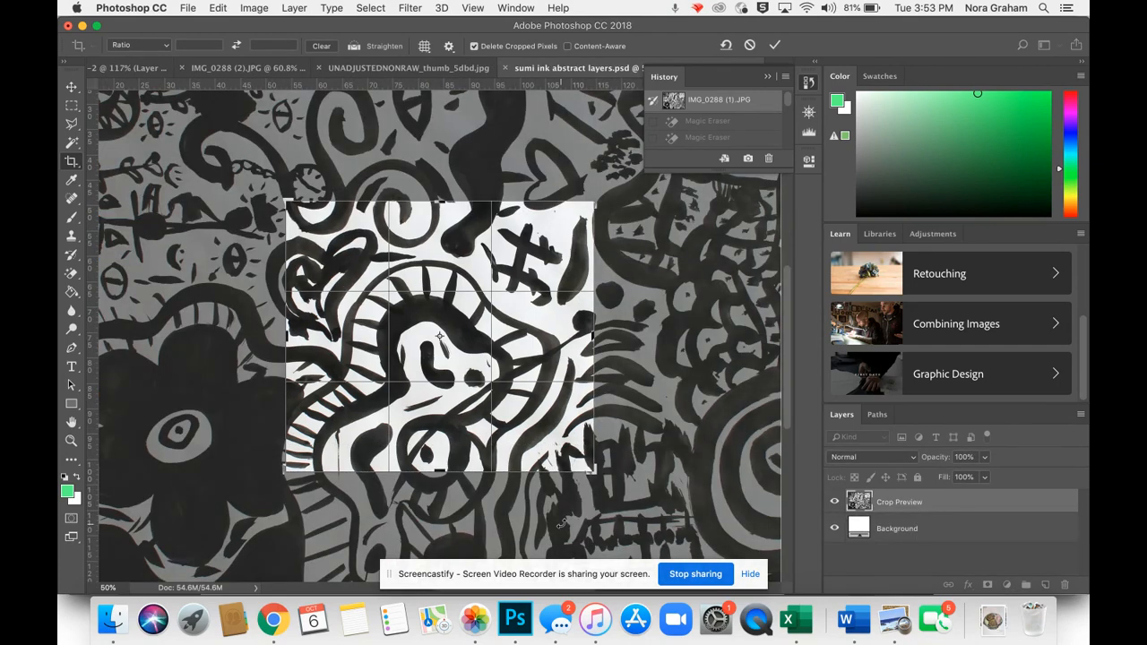
pyautogui.moveTo(439, 358); pyautogui.dragTo(436, 313)
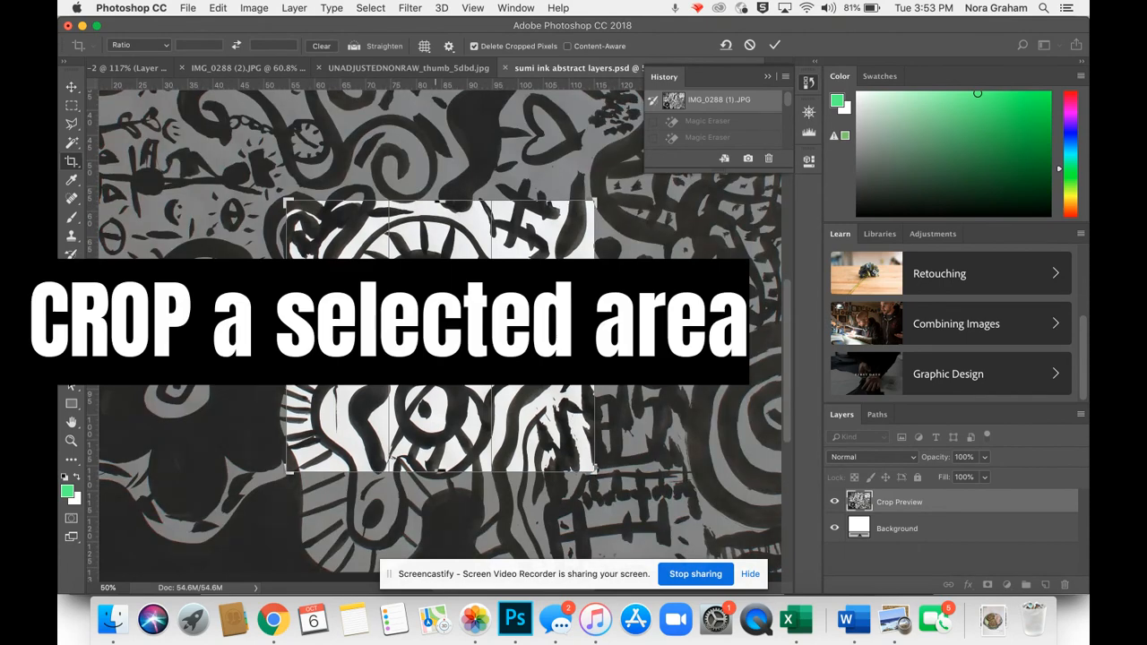
pyautogui.press('Return')
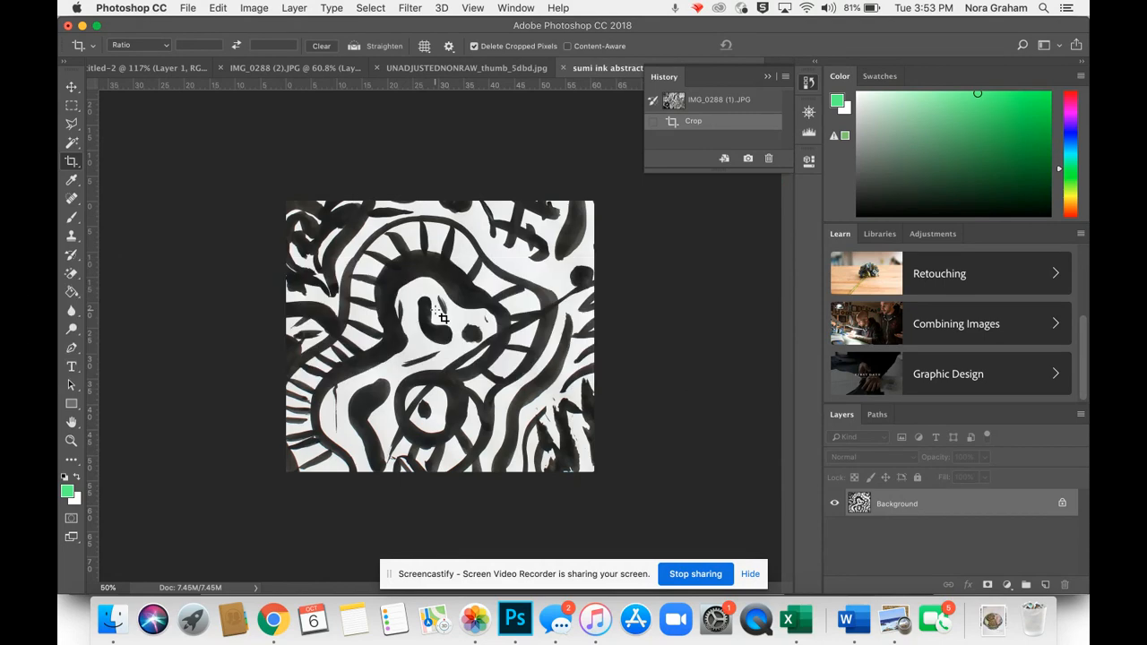
# Select the black outline of the central figure with the Magic Wand tool and add further separate black strokes to the selection
pyautogui.click(71, 145)
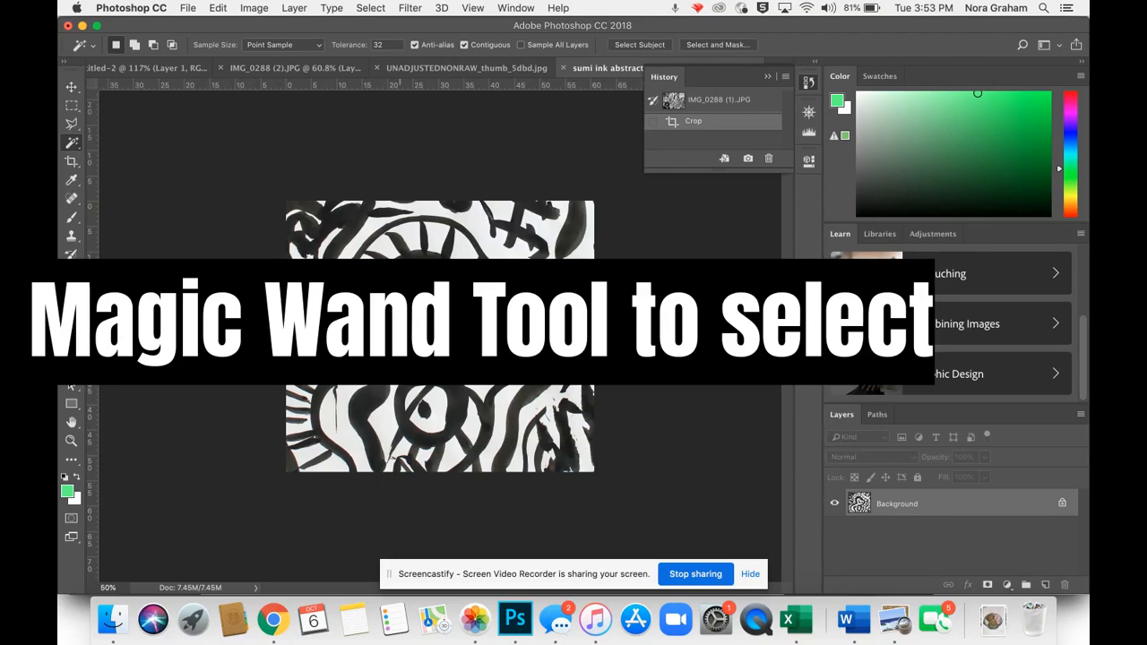
pyautogui.click(429, 276)
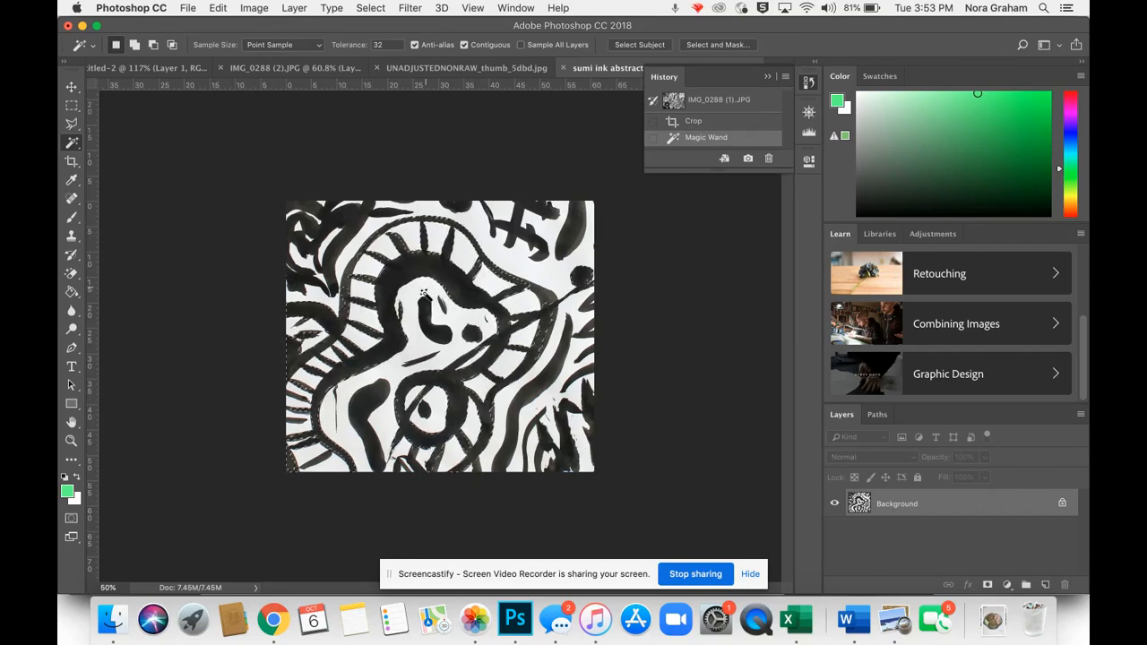
pyautogui.rightClick(425, 321)
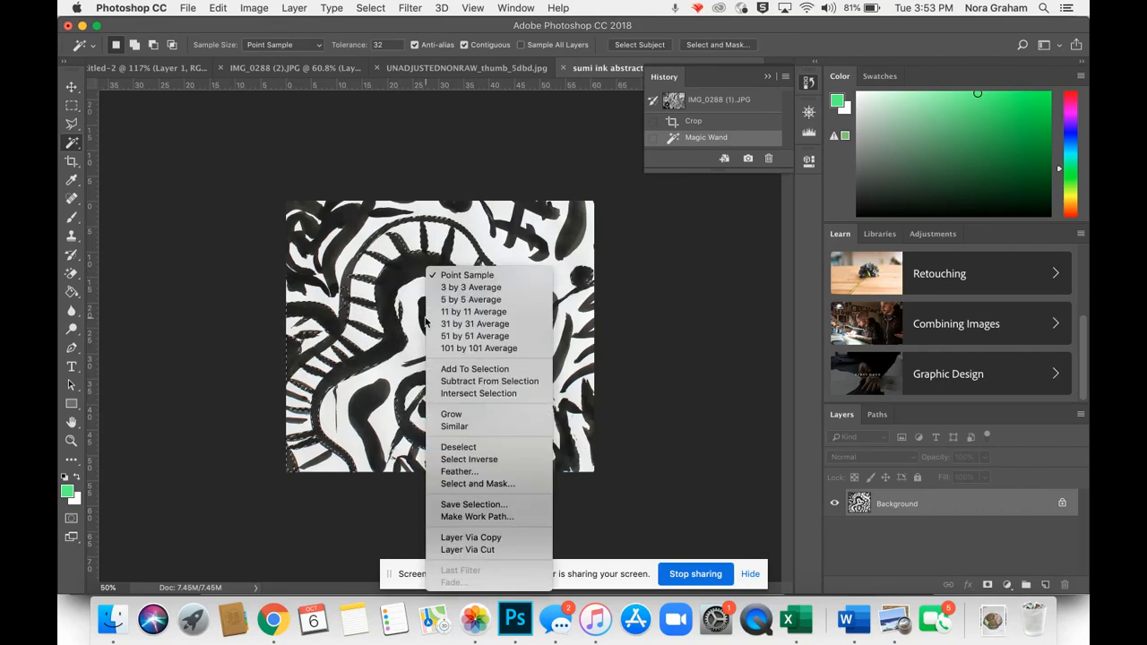
pyautogui.press('Escape')
pyautogui.press('shift')
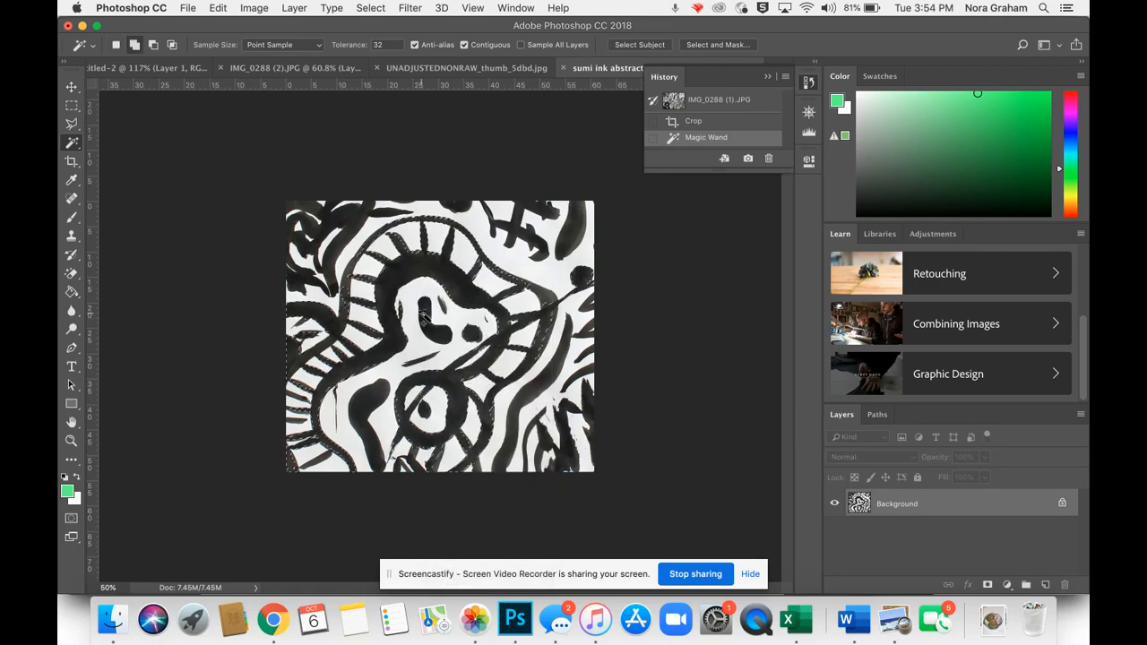
pyautogui.keyDown('shift'); pyautogui.click(426, 319); pyautogui.keyUp('shift')
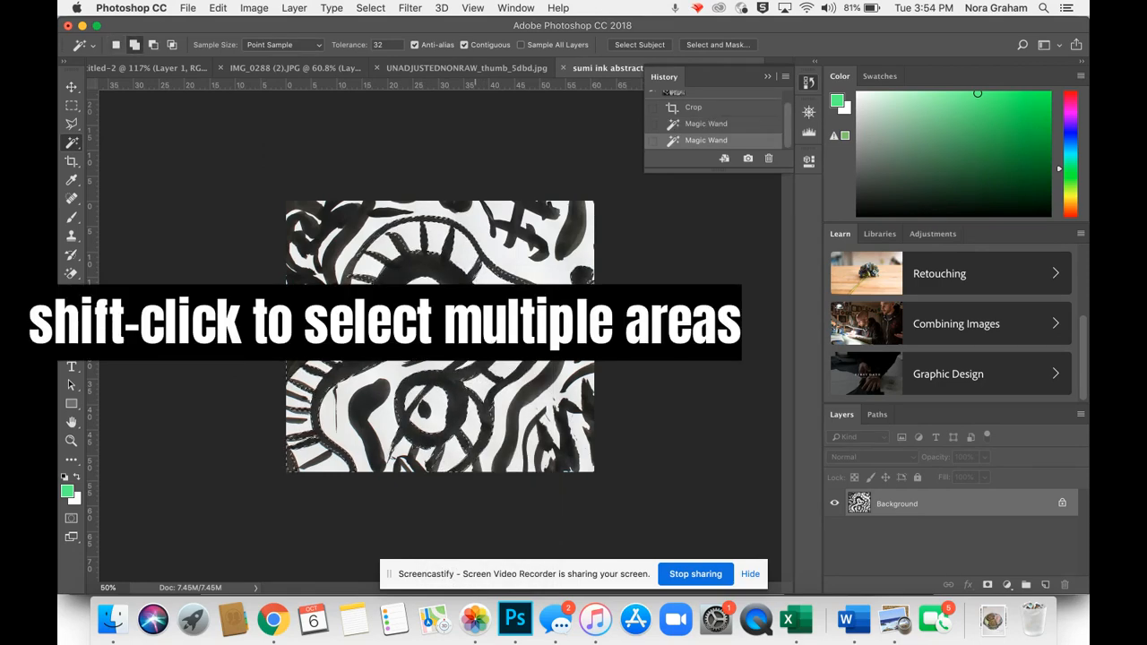
pyautogui.keyDown('shift'); pyautogui.click(449, 325); pyautogui.keyUp('shift')
pyautogui.keyDown('shift'); pyautogui.click(439, 346); pyautogui.keyUp('shift')
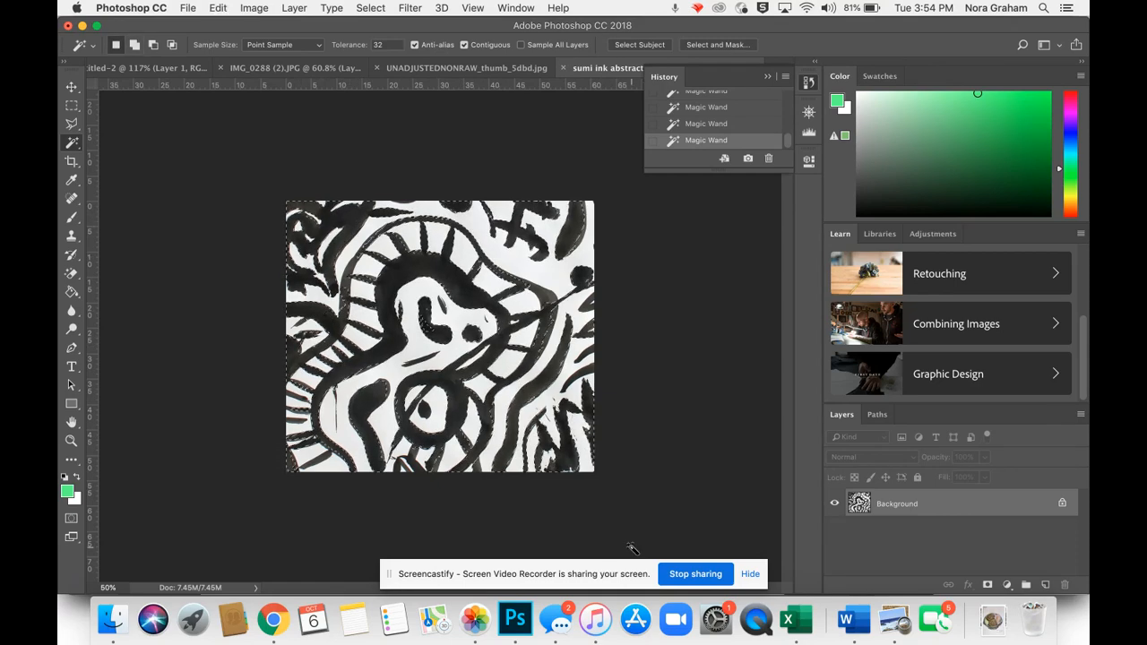
# Copy the selected strokes and paste them as a new layer, toggling the Background layer's visibility to check the cutout
pyautogui.press('super+c')
pyautogui.press('super+v')
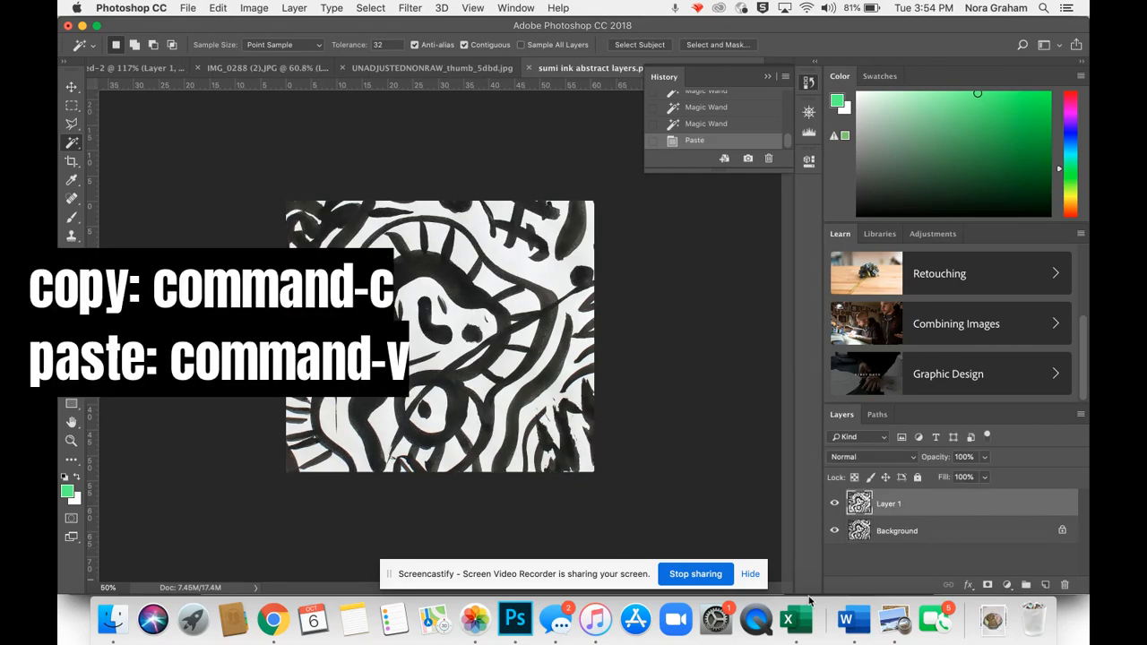
pyautogui.click(834, 531)
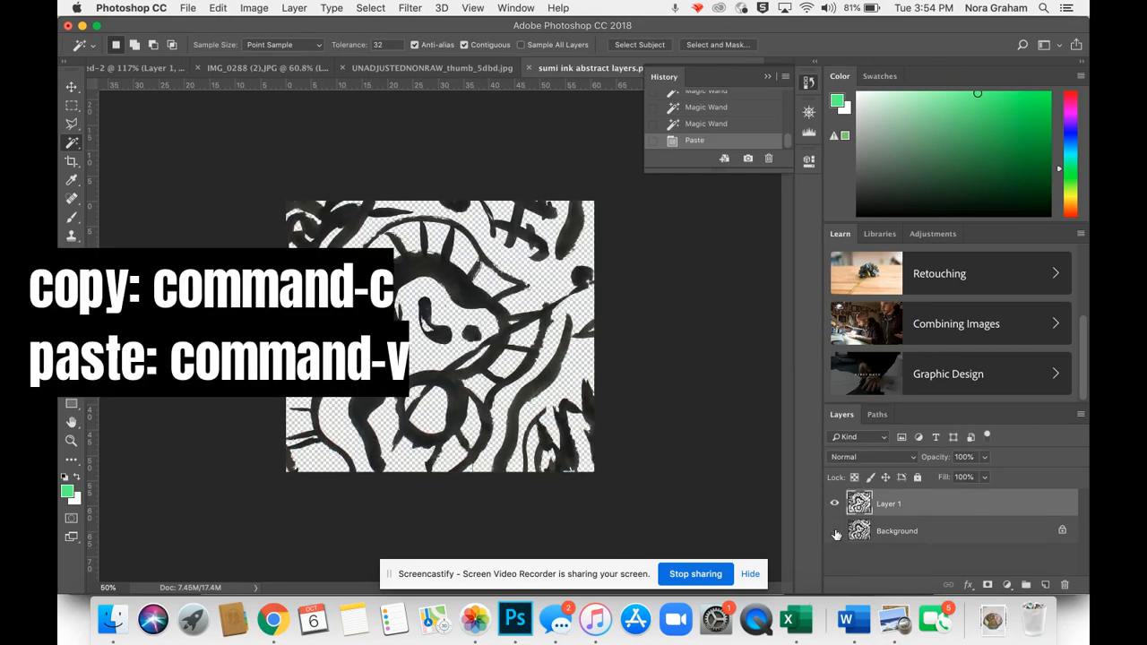
pyautogui.click(834, 531)
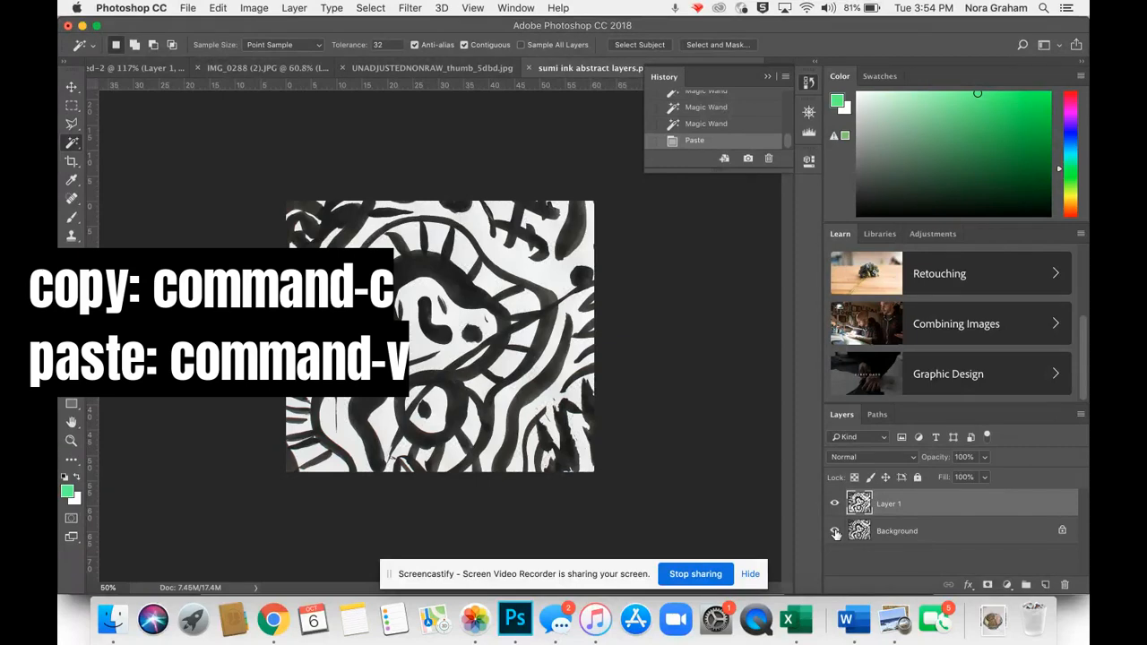
pyautogui.click(834, 532)
pyautogui.click(835, 532)
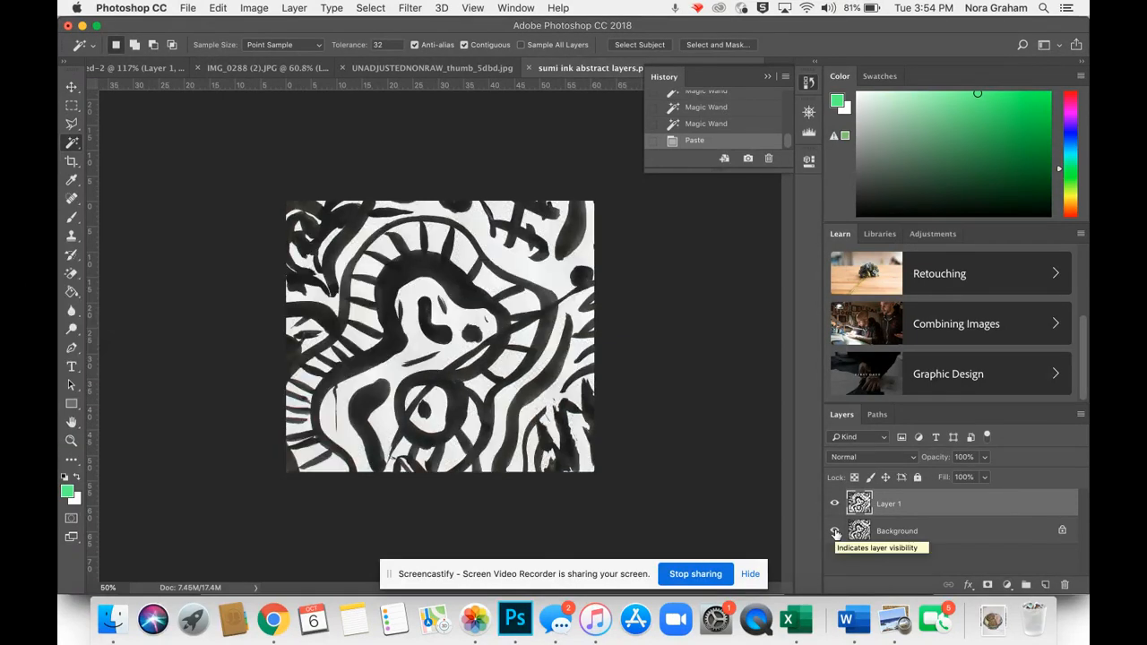
# Return to the selection state before the paste and add the remaining black strokes to the Magic Wand selection
pyautogui.click(894, 533)
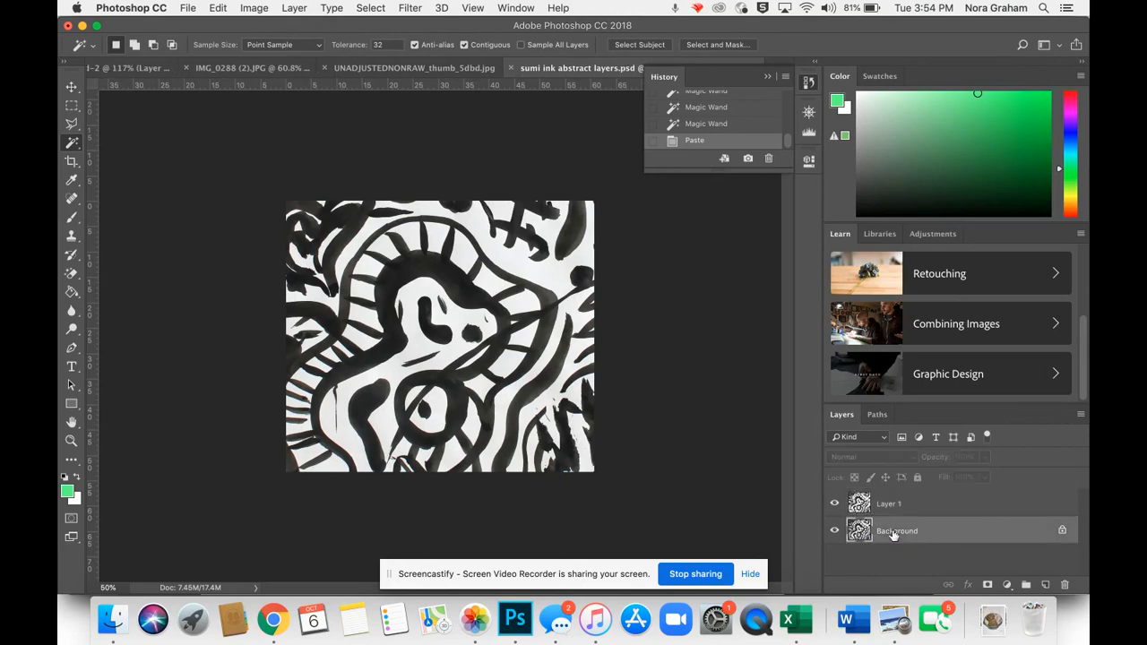
pyautogui.click(708, 124)
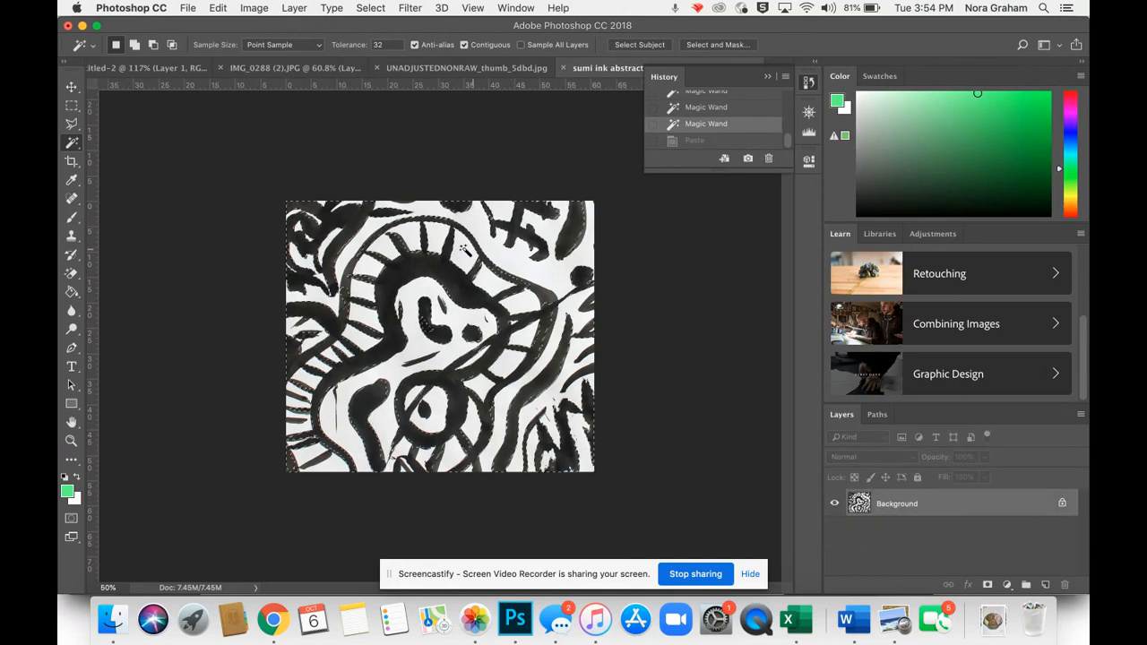
pyautogui.press('shift')
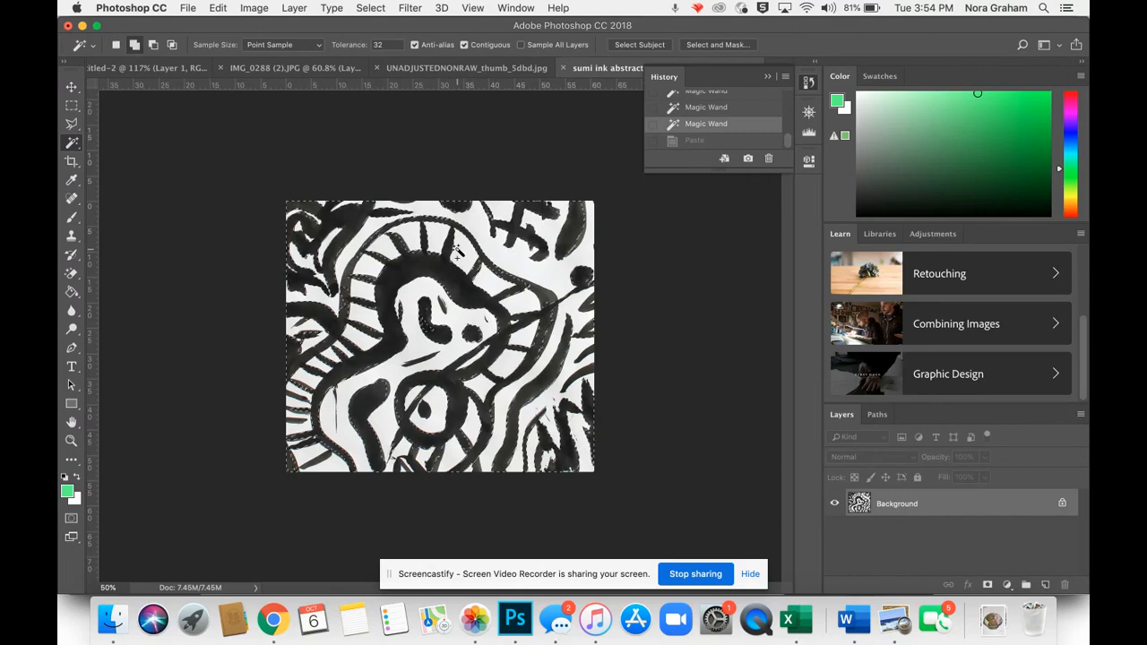
pyautogui.keyDown('shift'); pyautogui.click(544, 299); pyautogui.keyUp('shift')
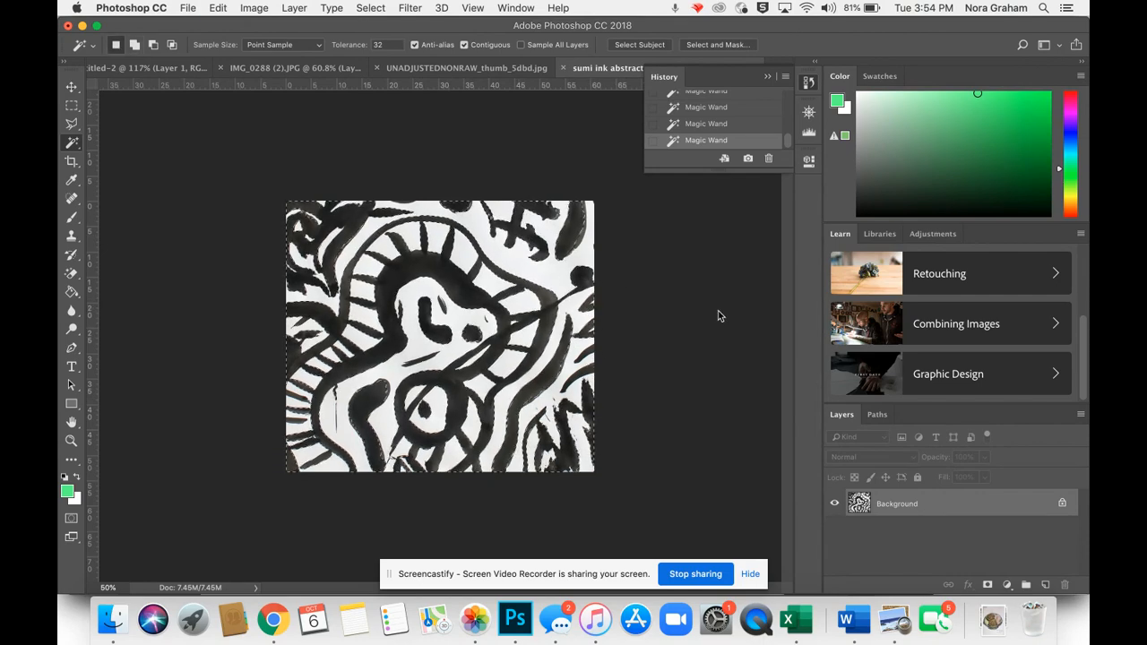
# Copy and paste the expanded selection as a new layer, toggling the Background layer's visibility to inspect the isolated strokes
pyautogui.click(217, 8)
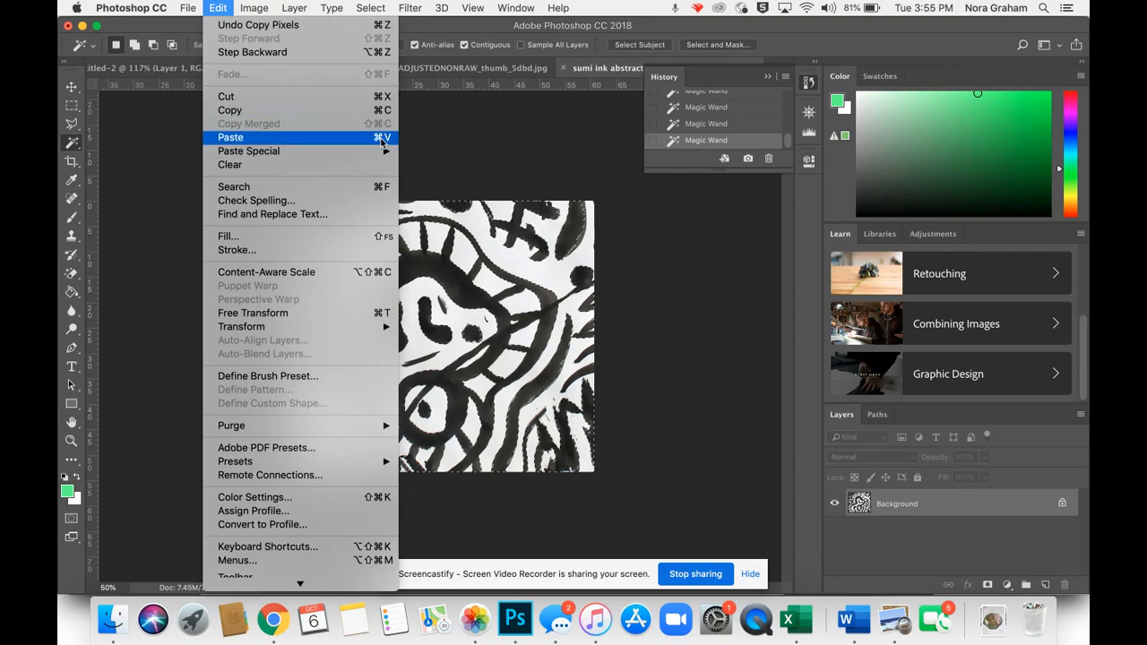
pyautogui.click(381, 139)
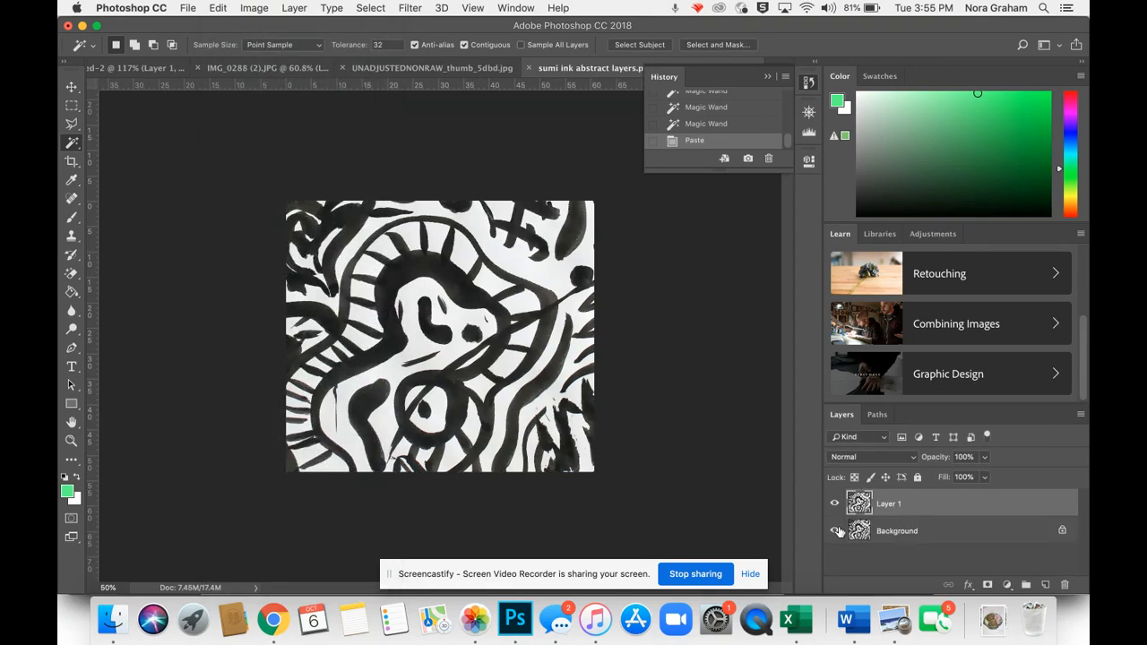
pyautogui.click(835, 530)
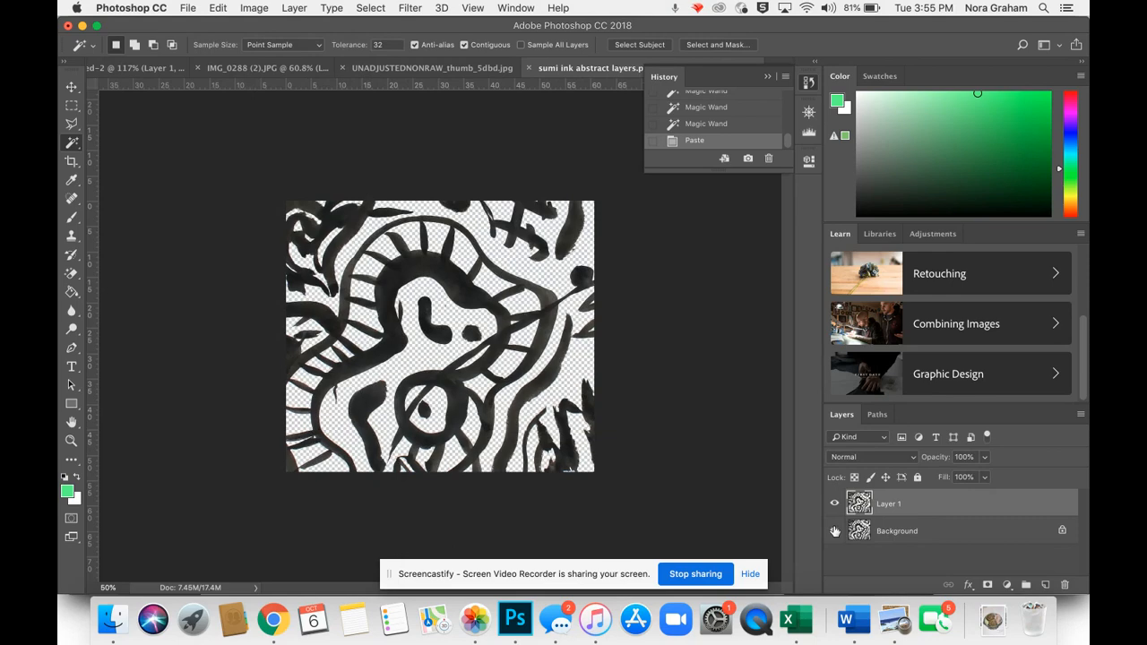
pyautogui.click(835, 531)
pyautogui.click(835, 531)
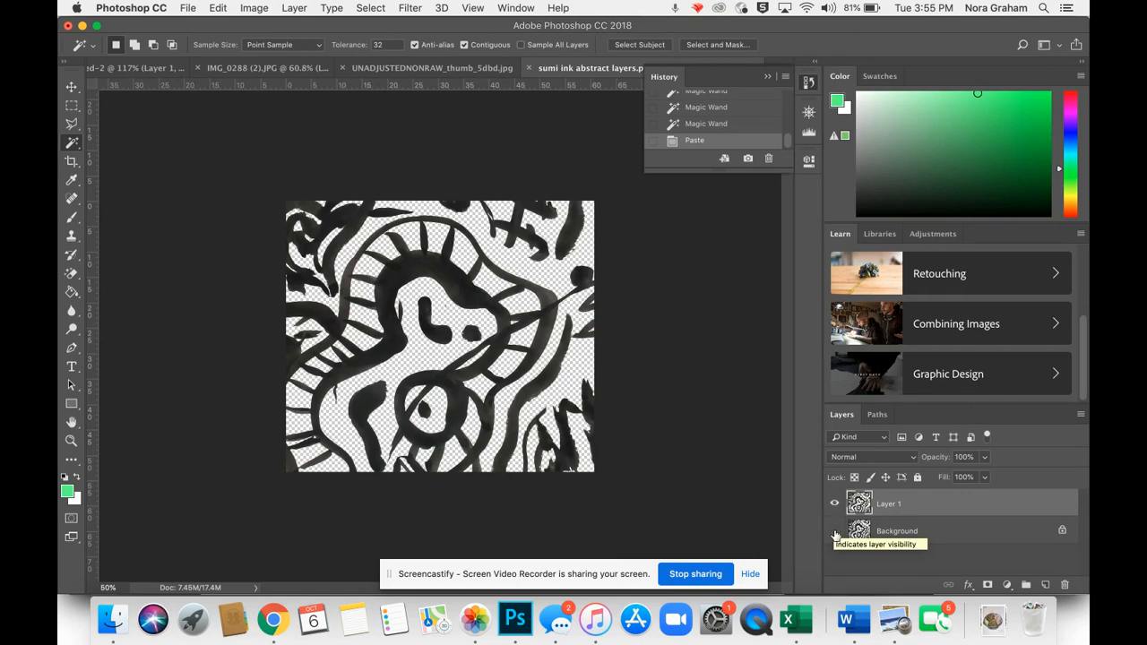
pyautogui.click(835, 530)
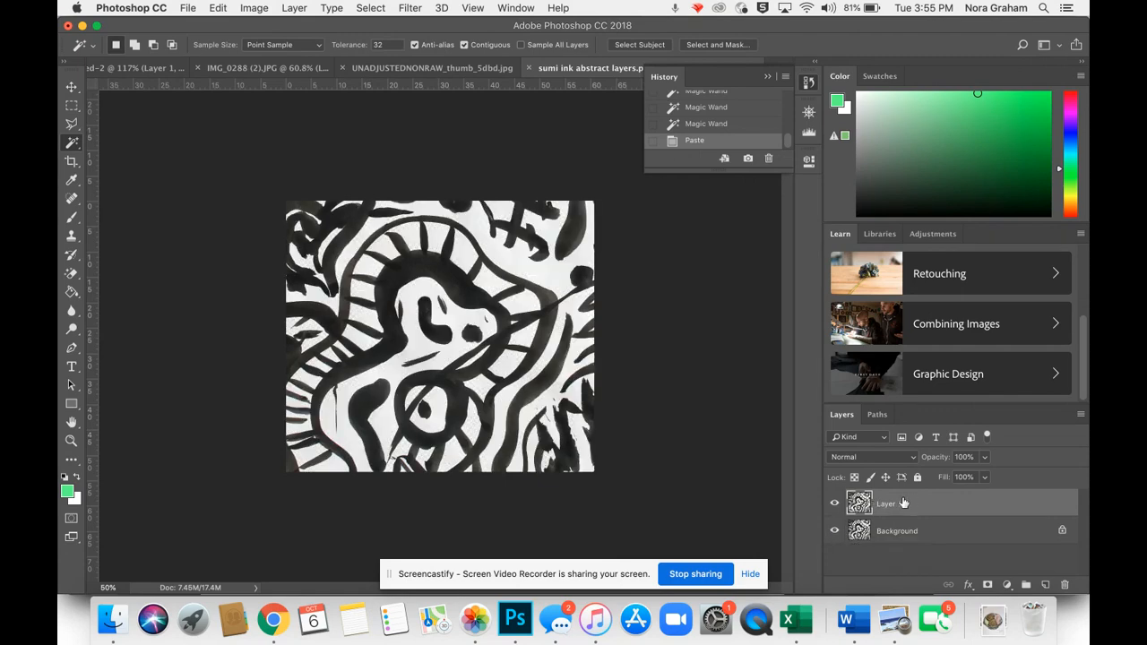
# Step back to before the latest paste and clear the selection
pyautogui.click(713, 125)
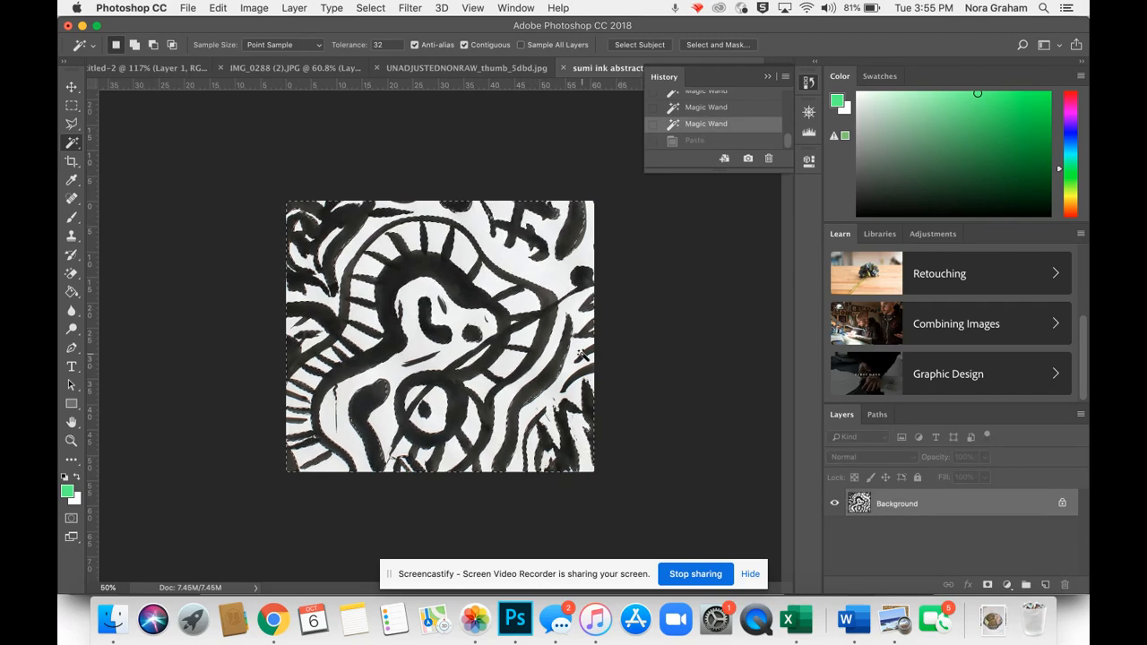
pyautogui.press('super+d')
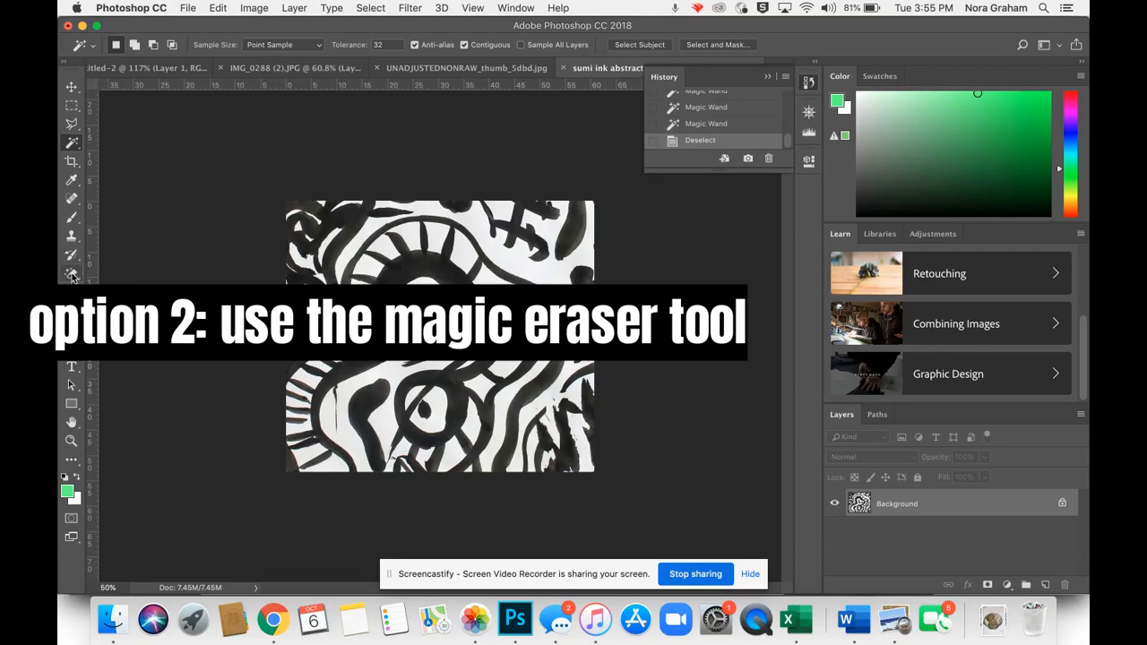
# Use the Magic Eraser at tolerance 32 to clear the white gaps between the spokes at the crest of the large upper arch
pyautogui.click(72, 276)
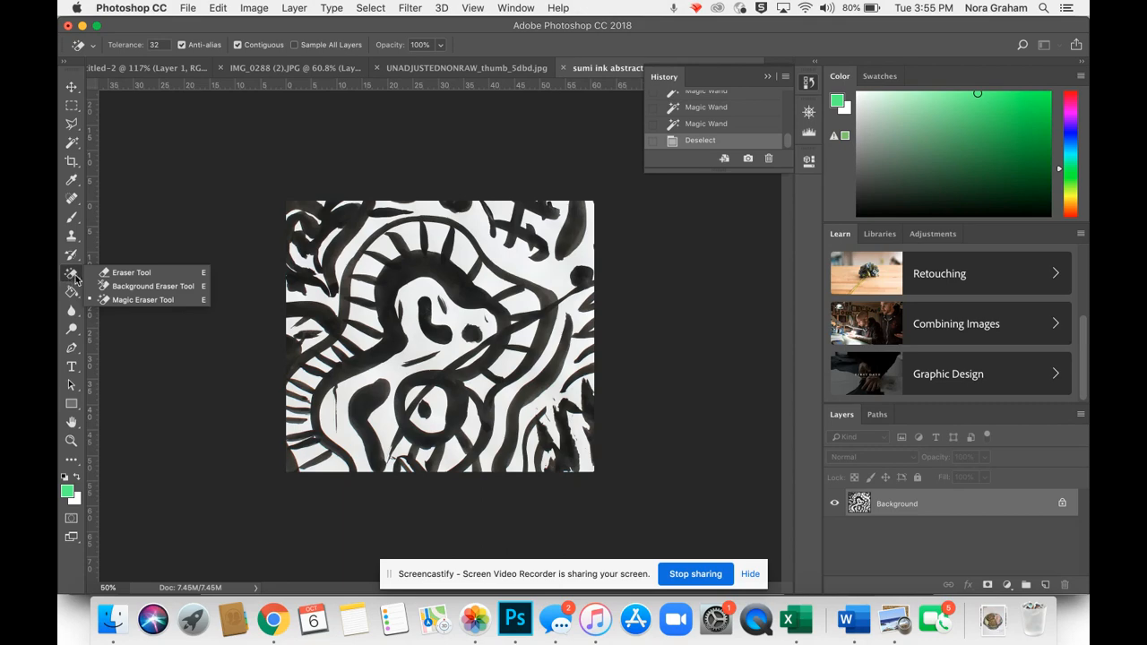
pyautogui.click(384, 241)
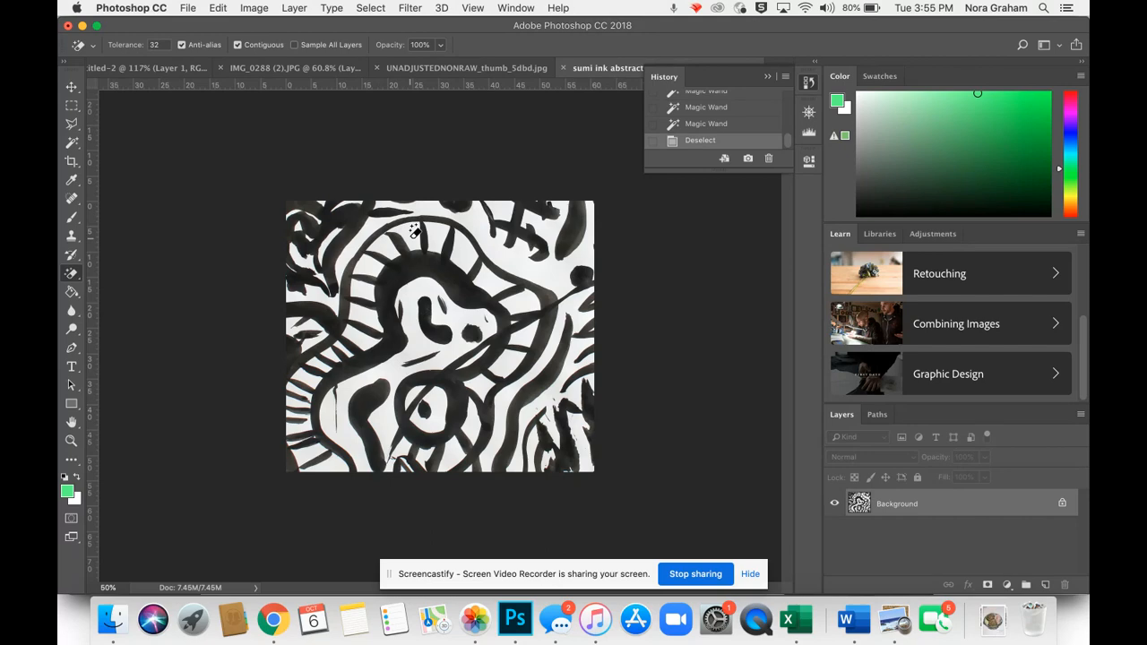
pyautogui.click(415, 231)
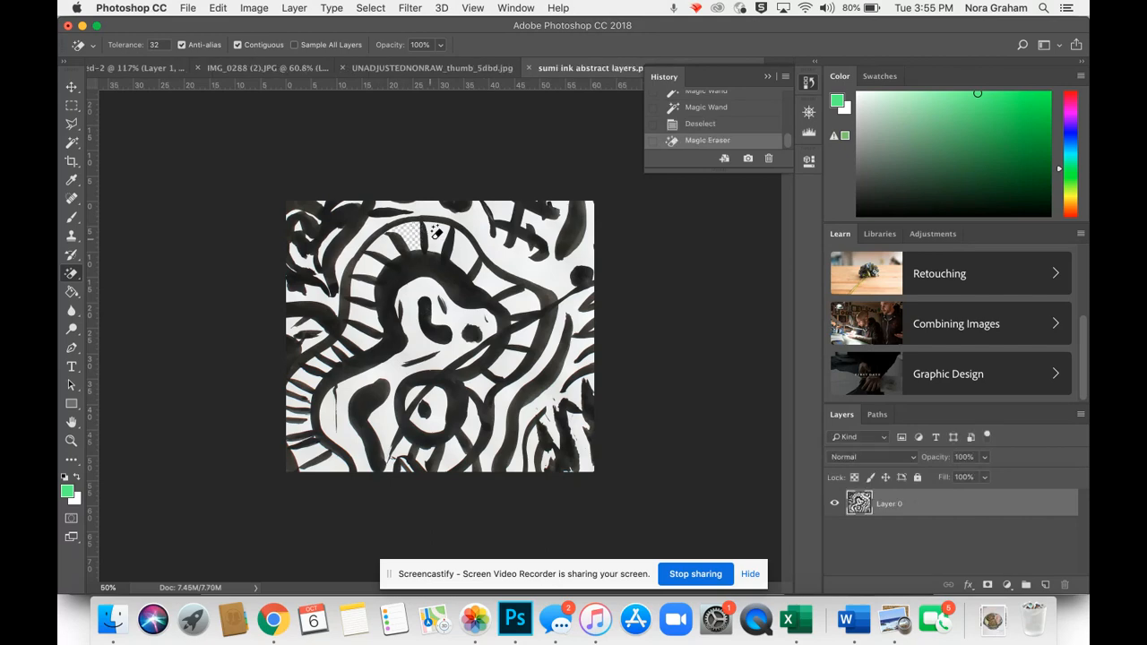
pyautogui.click(437, 235)
pyautogui.click(463, 250)
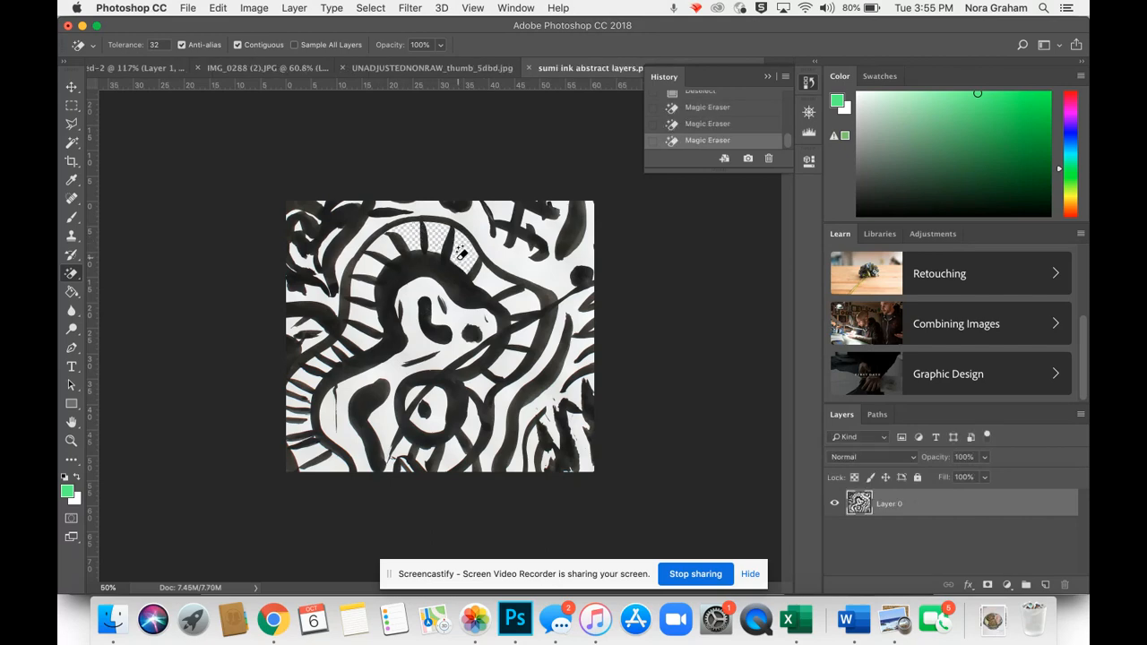
# Erase the large white areas inside the central shape, between the right-hand spokes and in the background along the drawing's right side
pyautogui.click(419, 293)
pyautogui.click(517, 290)
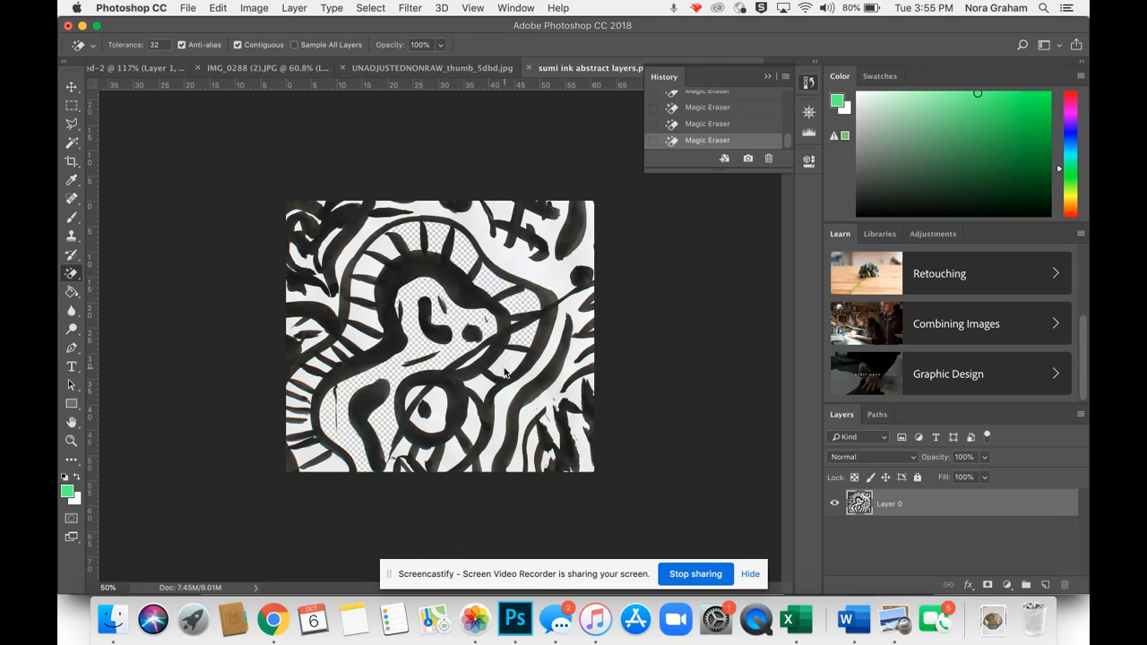
pyautogui.click(544, 267)
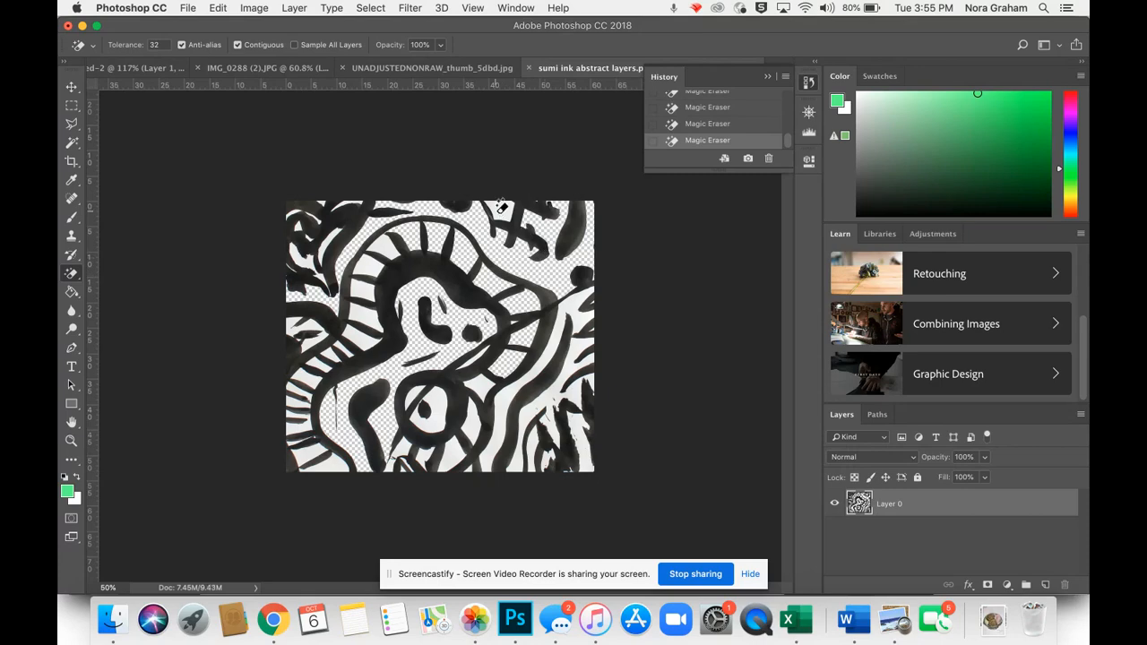
pyautogui.click(576, 310)
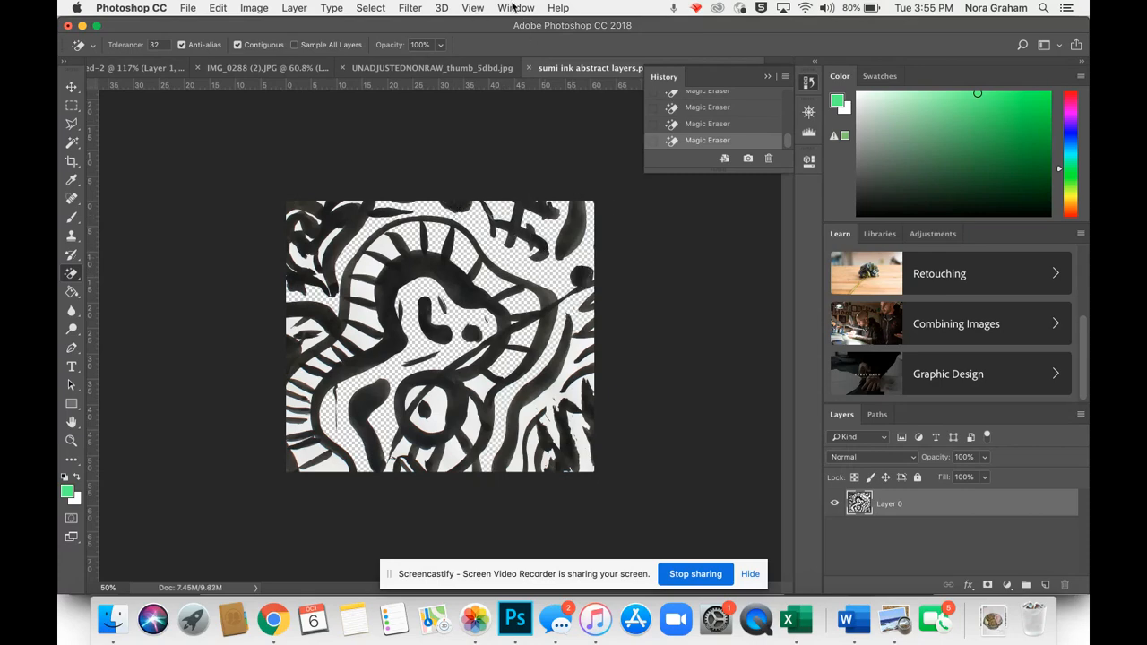
# Show the Navigator and magnify the drawing to 300% for detailed erasing
pyautogui.click(515, 9)
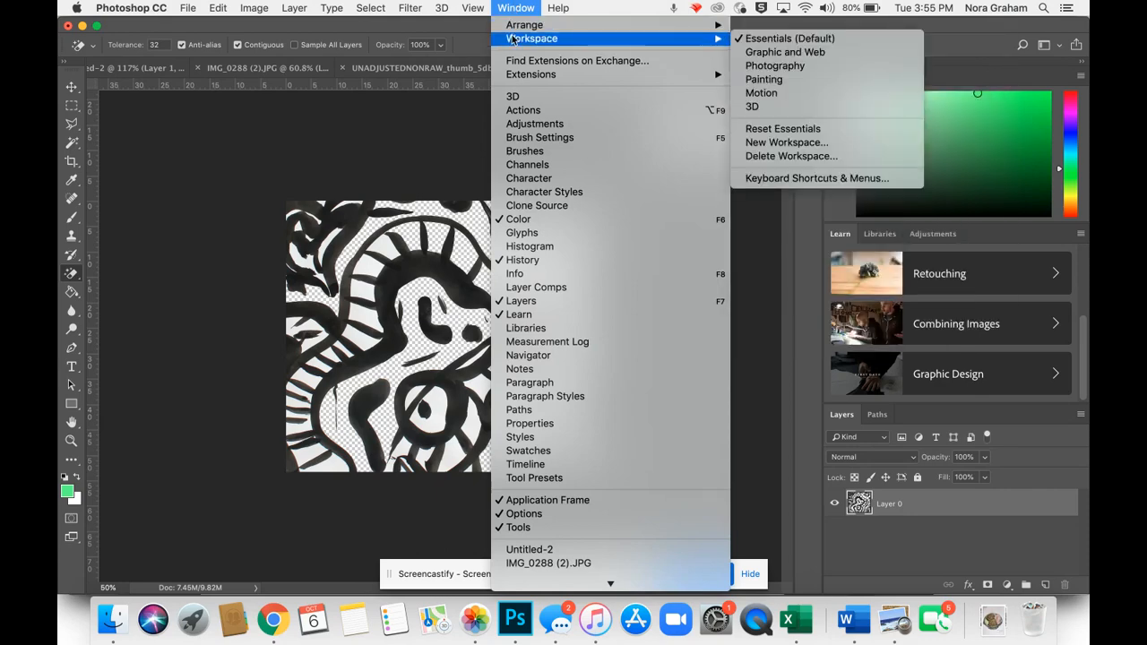
pyautogui.click(529, 359)
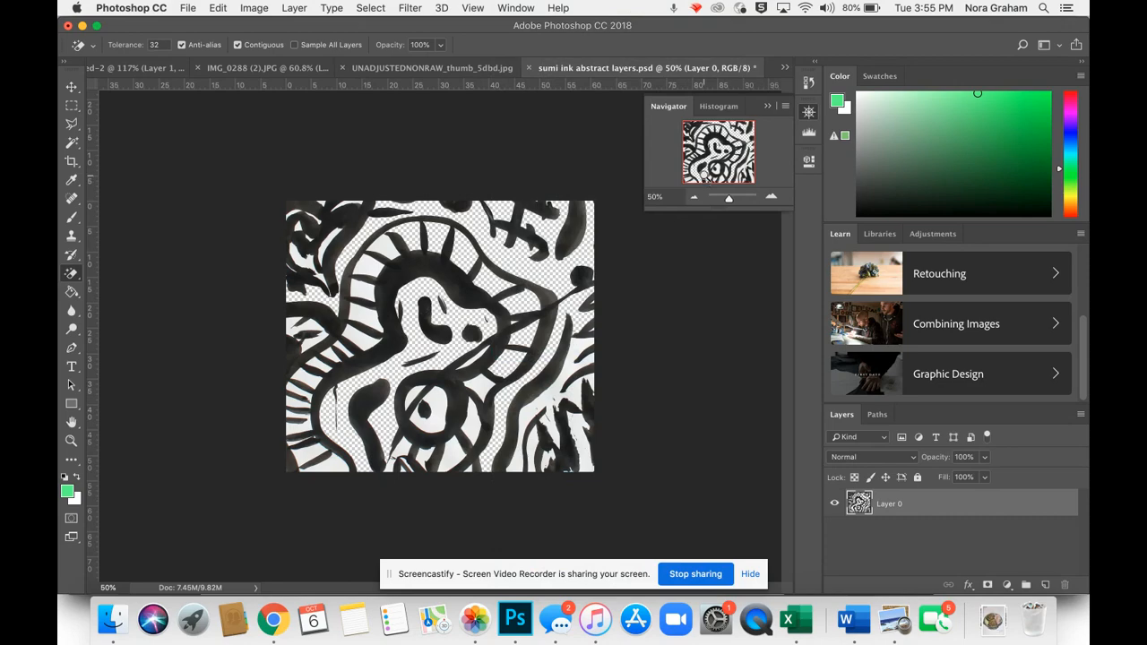
pyautogui.press('super+equal')
pyautogui.press('super+equal')
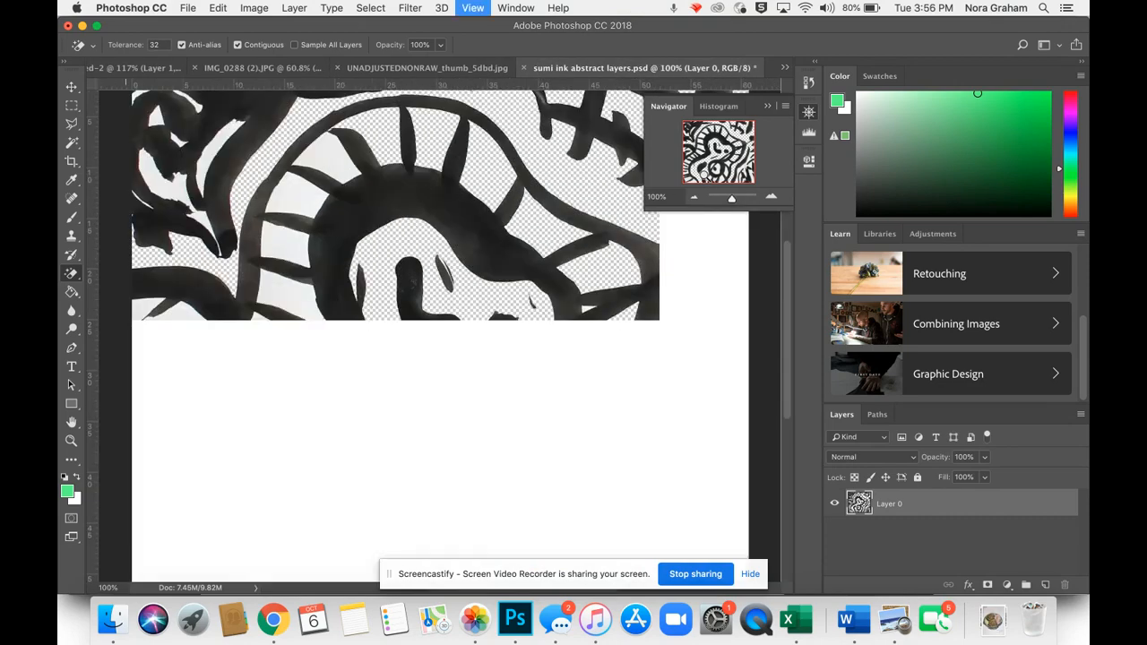
pyautogui.press('super+equal')
pyautogui.press('super+equal')
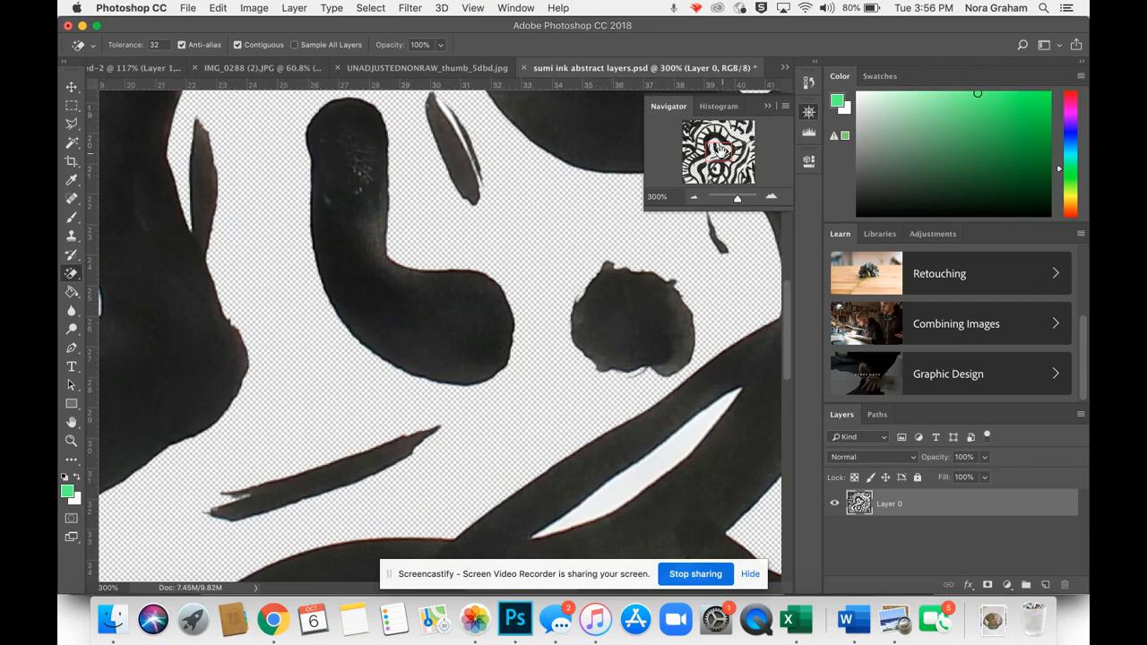
# Erase the white areas around and between the ragged brush strokes in the drawing's lower-right corner with the Magic Eraser
pyautogui.moveTo(720, 149)
pyautogui.mouseDown()
pyautogui.moveTo(747, 118)
pyautogui.moveTo(752, 170)
pyautogui.mouseUp()
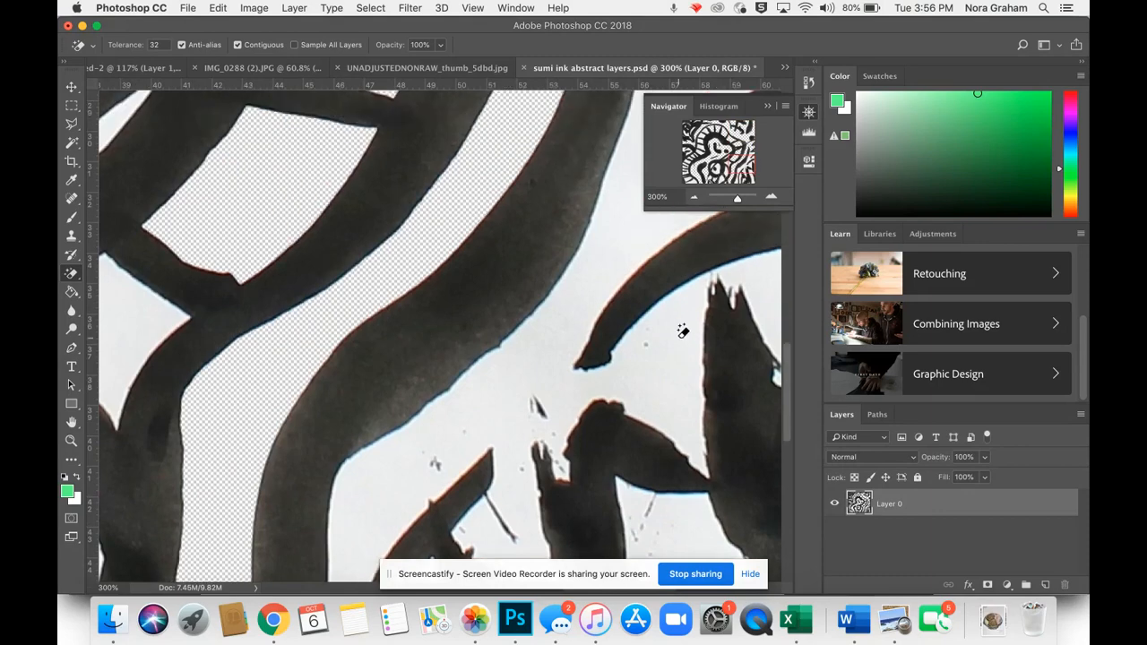
pyautogui.click(681, 333)
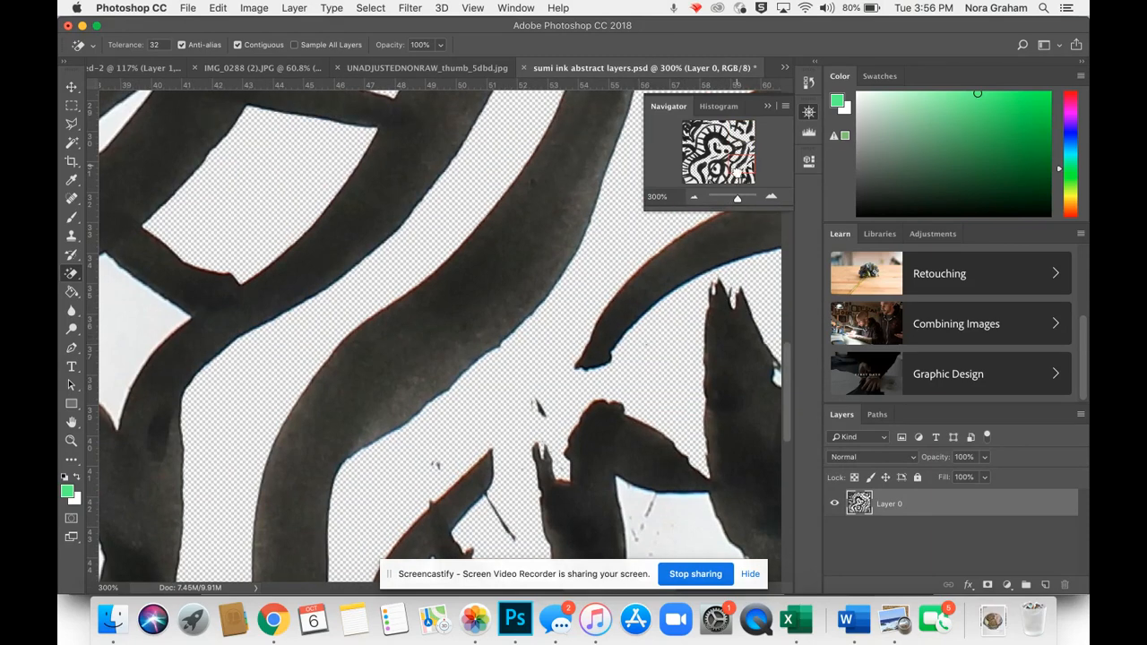
pyautogui.scroll(-5, 652, 224)
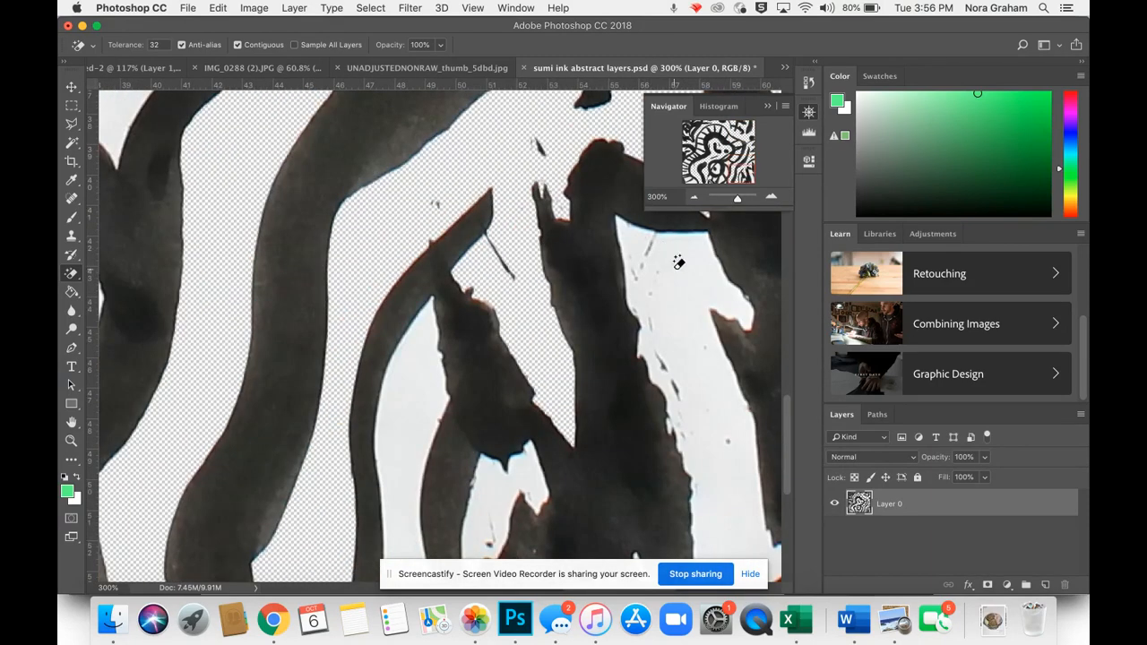
pyautogui.click(673, 261)
pyautogui.click(497, 484)
pyautogui.click(400, 414)
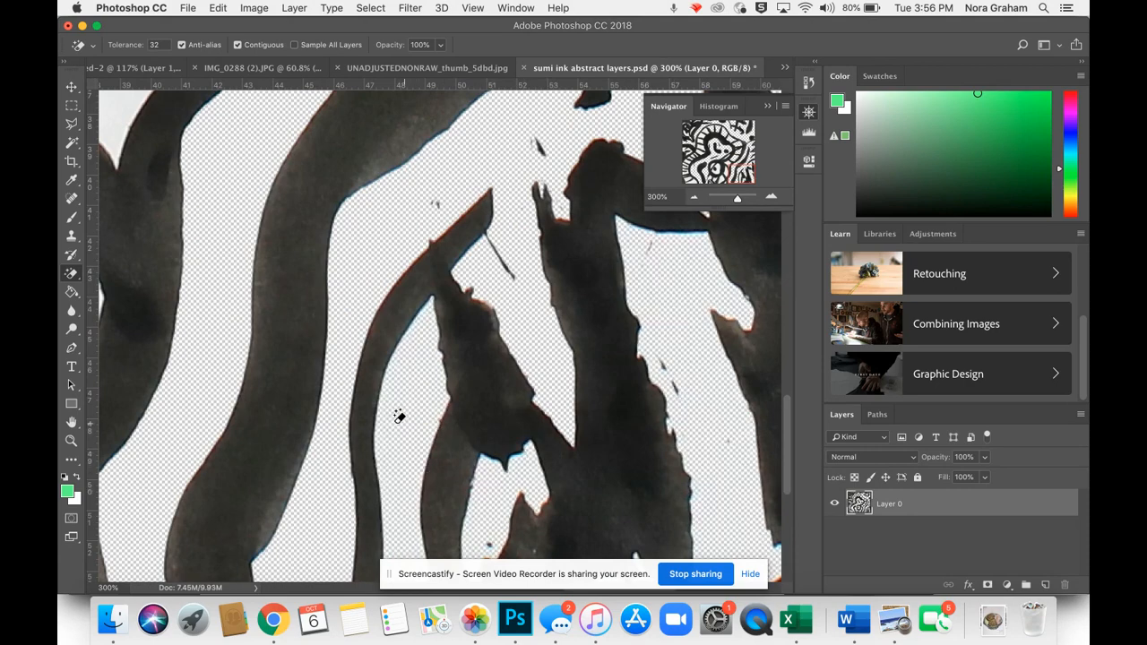
# Clear the white inside the lower circle around its dark pupil and in the gaps between the strokes beneath it
pyautogui.moveTo(737, 172); pyautogui.dragTo(705, 173)
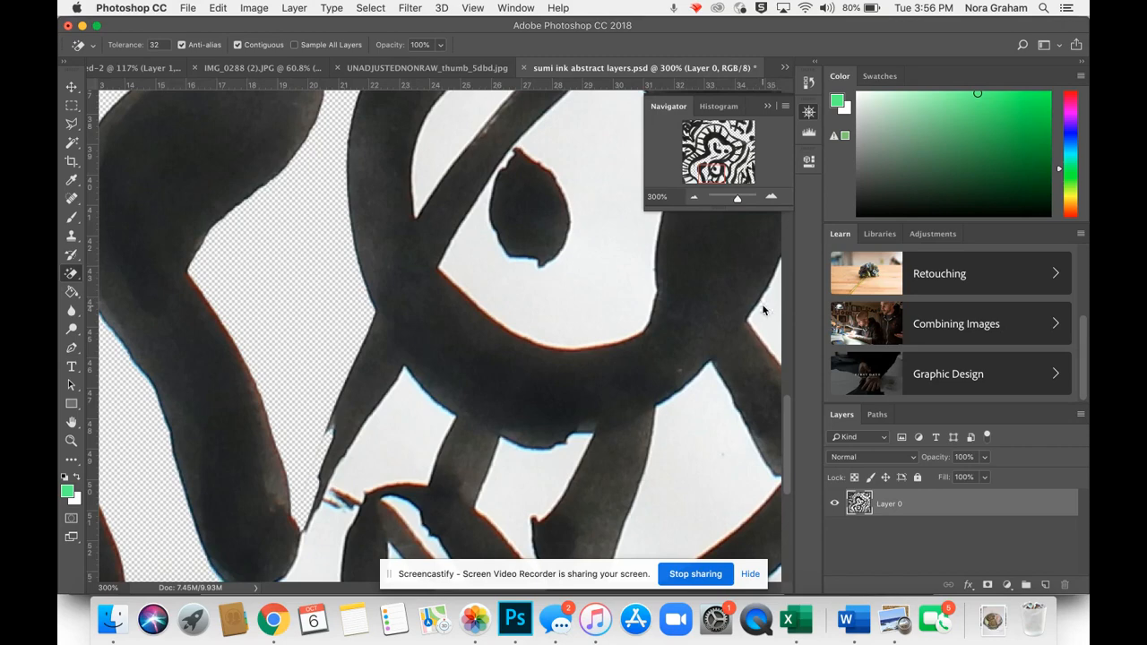
pyautogui.click(693, 439)
pyautogui.click(600, 266)
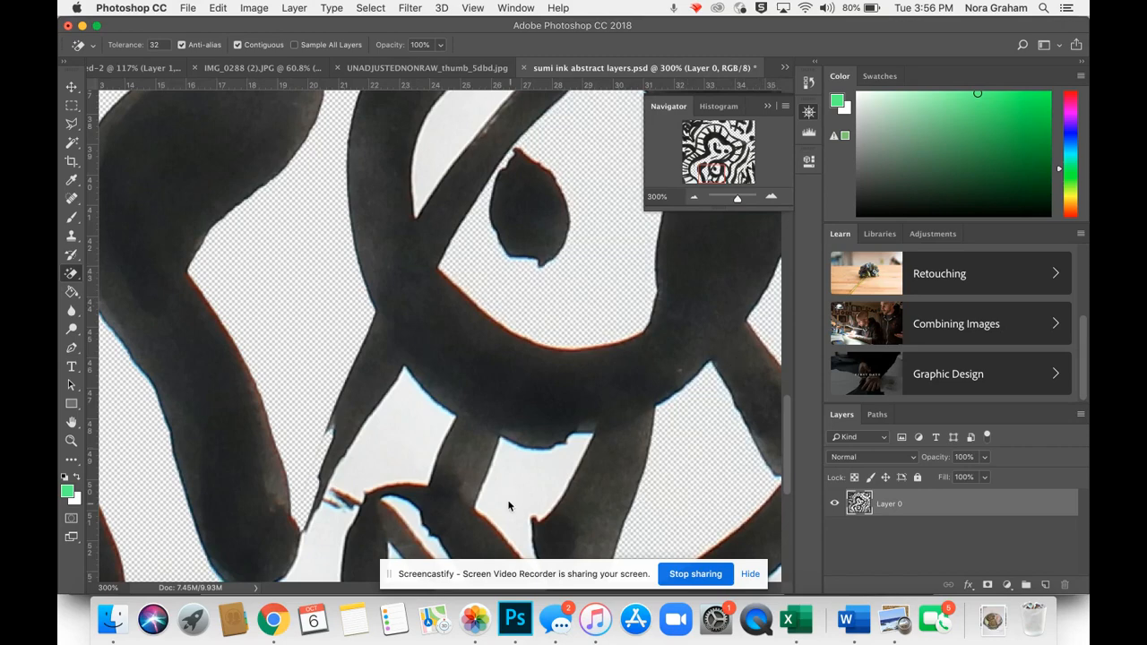
pyautogui.click(518, 500)
pyautogui.click(418, 430)
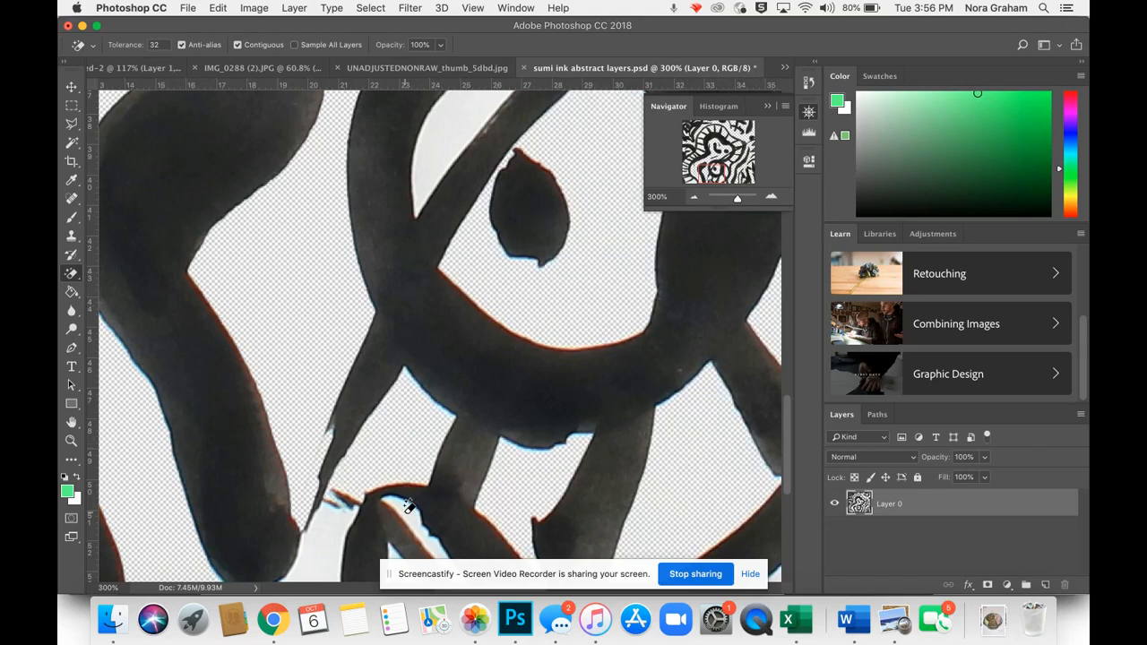
pyautogui.click(339, 524)
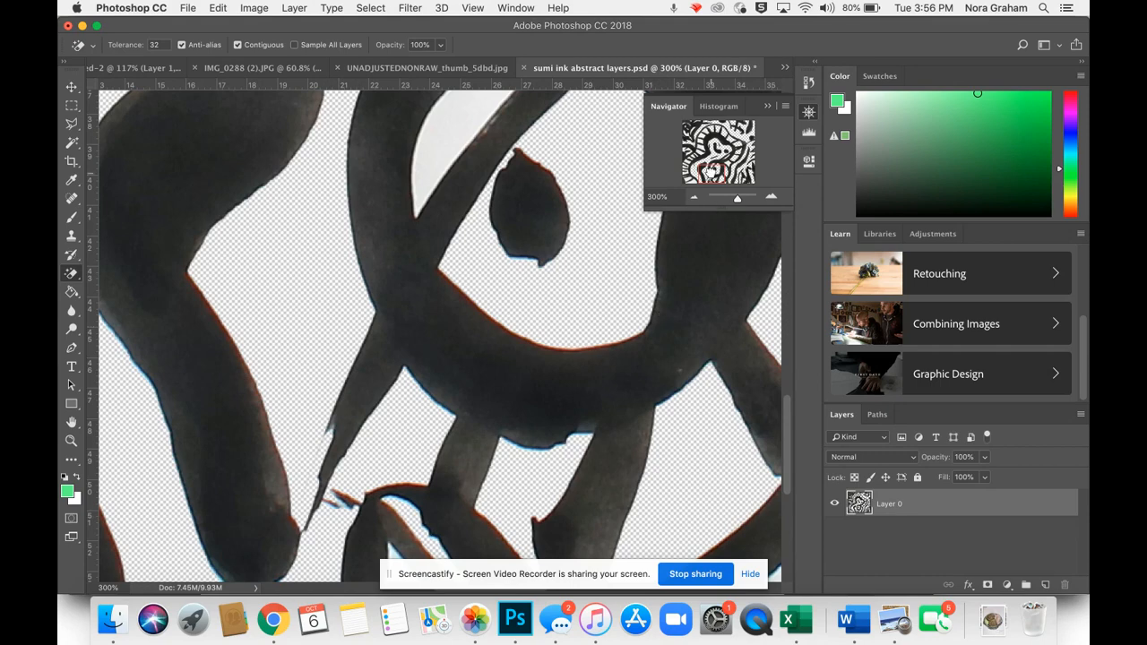
# Erase the white gaps between the radiating strokes in the drawing's lower-left corner
pyautogui.moveTo(708, 173); pyautogui.dragTo(677, 173)
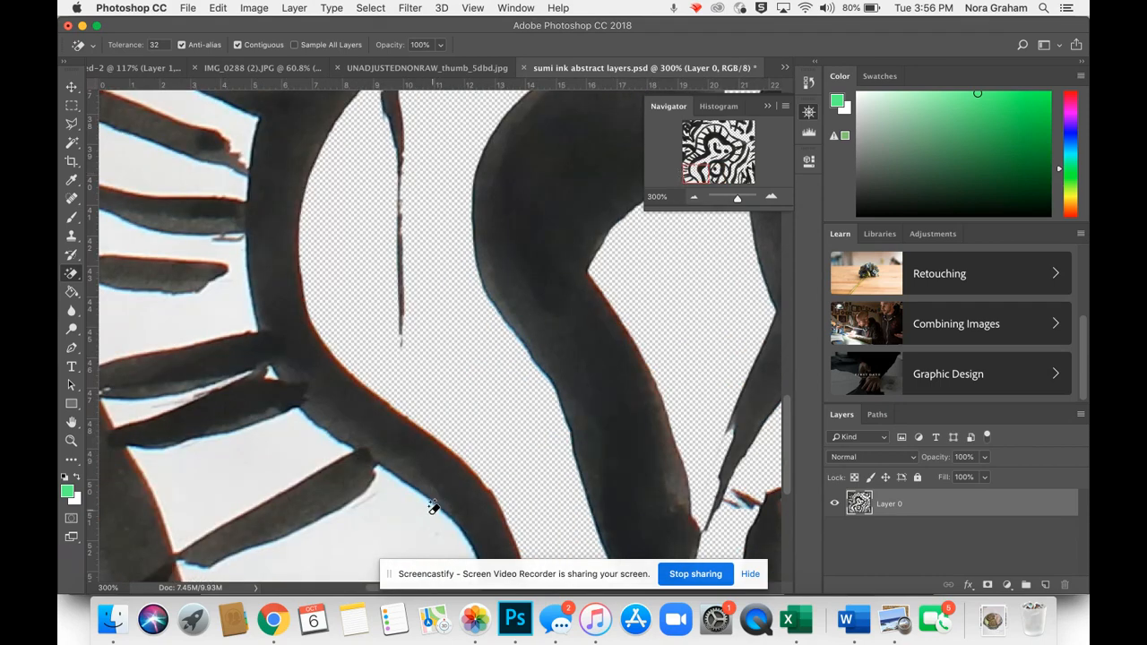
pyautogui.click(388, 527)
pyautogui.click(266, 453)
pyautogui.click(144, 407)
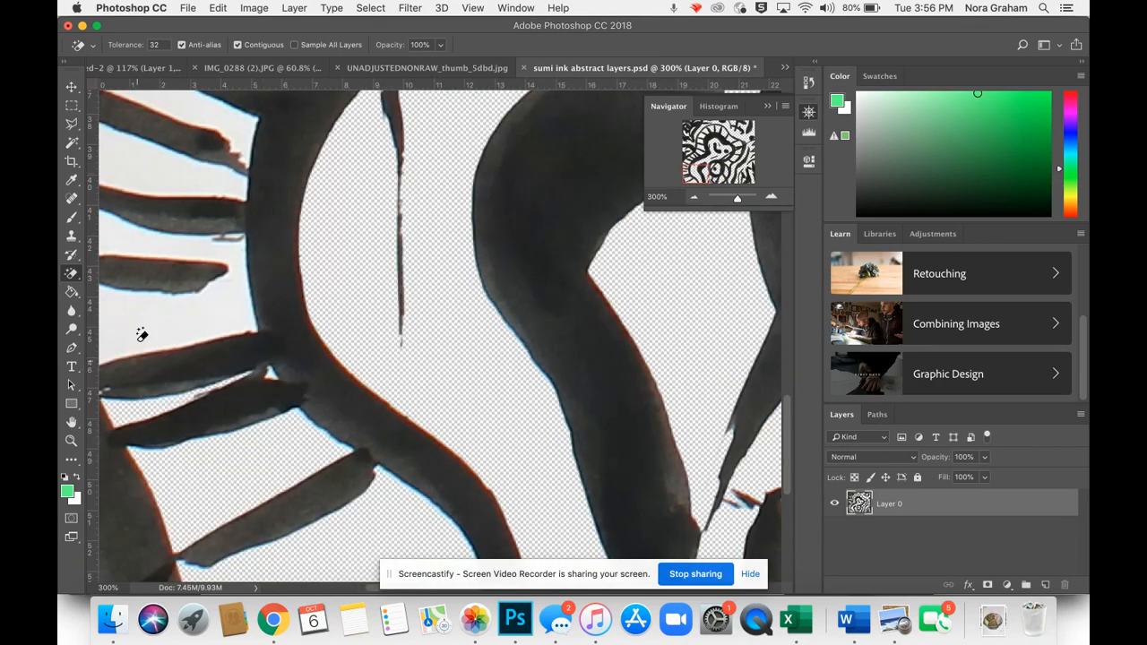
pyautogui.click(140, 330)
pyautogui.click(133, 248)
pyautogui.click(143, 169)
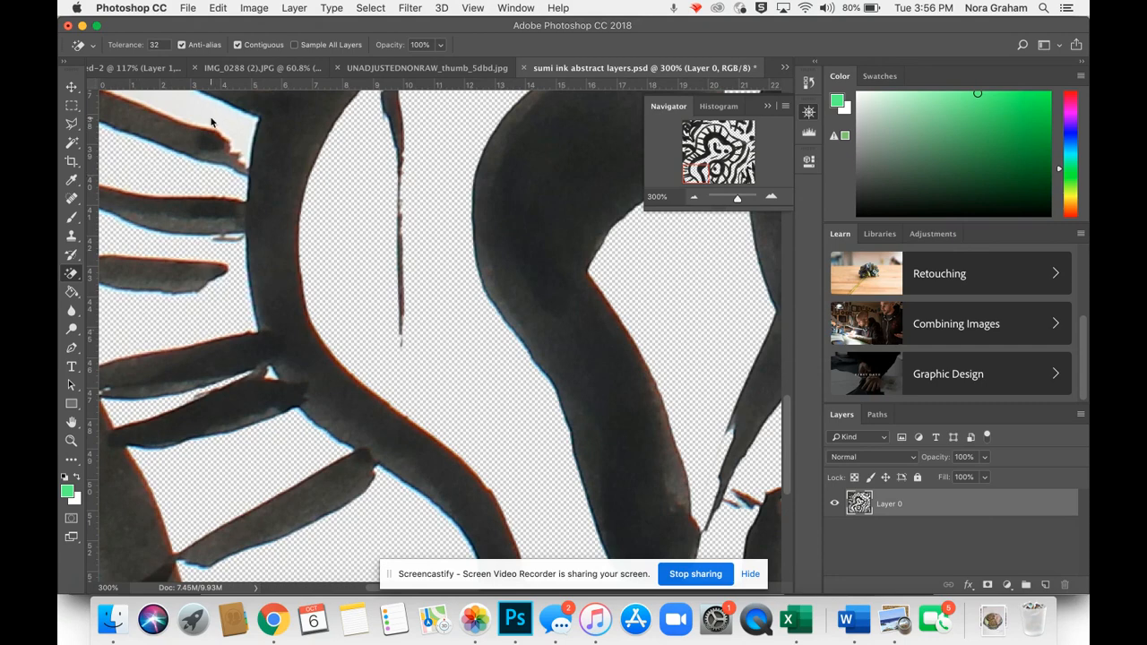
pyautogui.click(214, 117)
# Erase the white gaps between the slanted spokes along the drawing's left side, above the lower-left radiating strokes
pyautogui.scroll(5, 419, 225)
pyautogui.scroll(5, 418, 225)
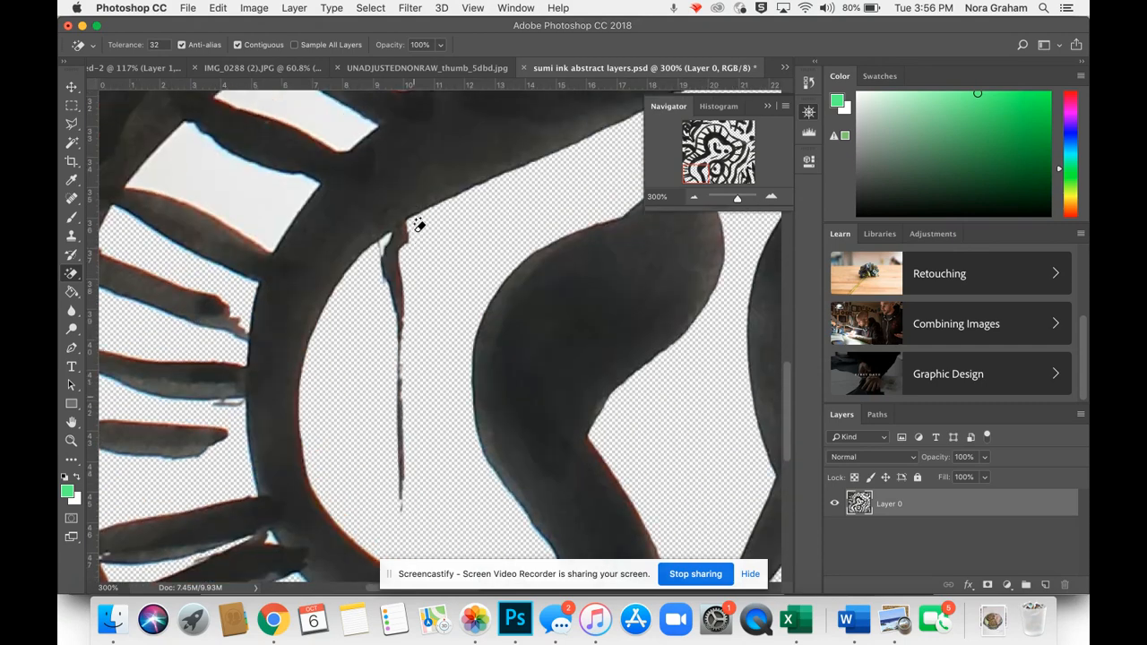
pyautogui.click(205, 308)
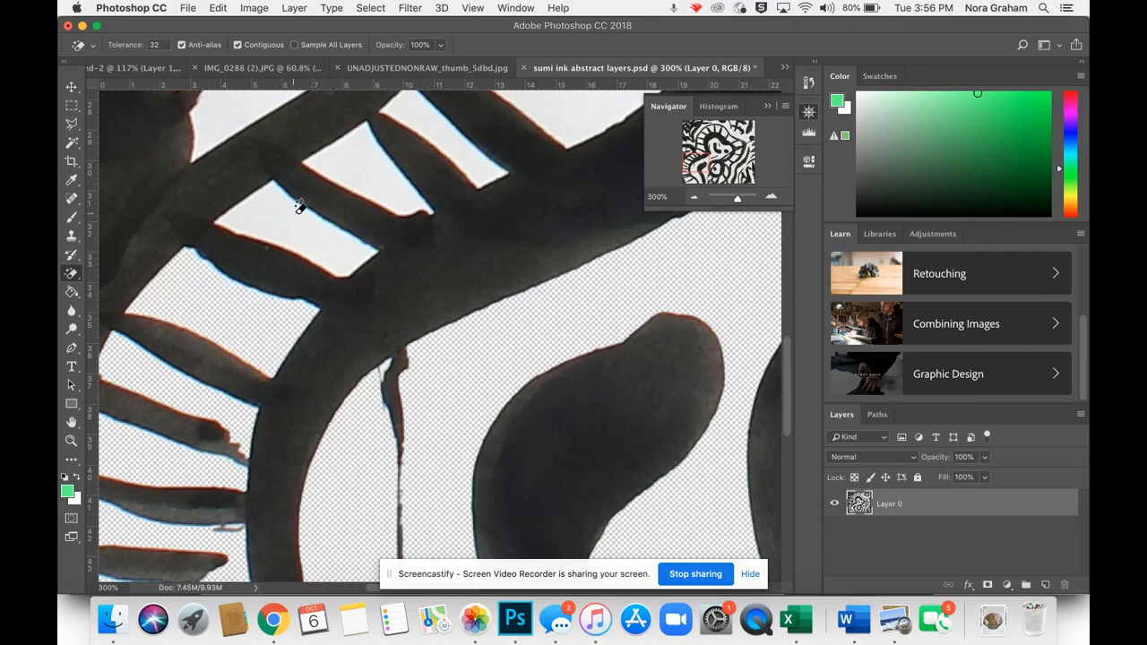
pyautogui.click(296, 217)
pyautogui.click(370, 161)
pyautogui.click(453, 126)
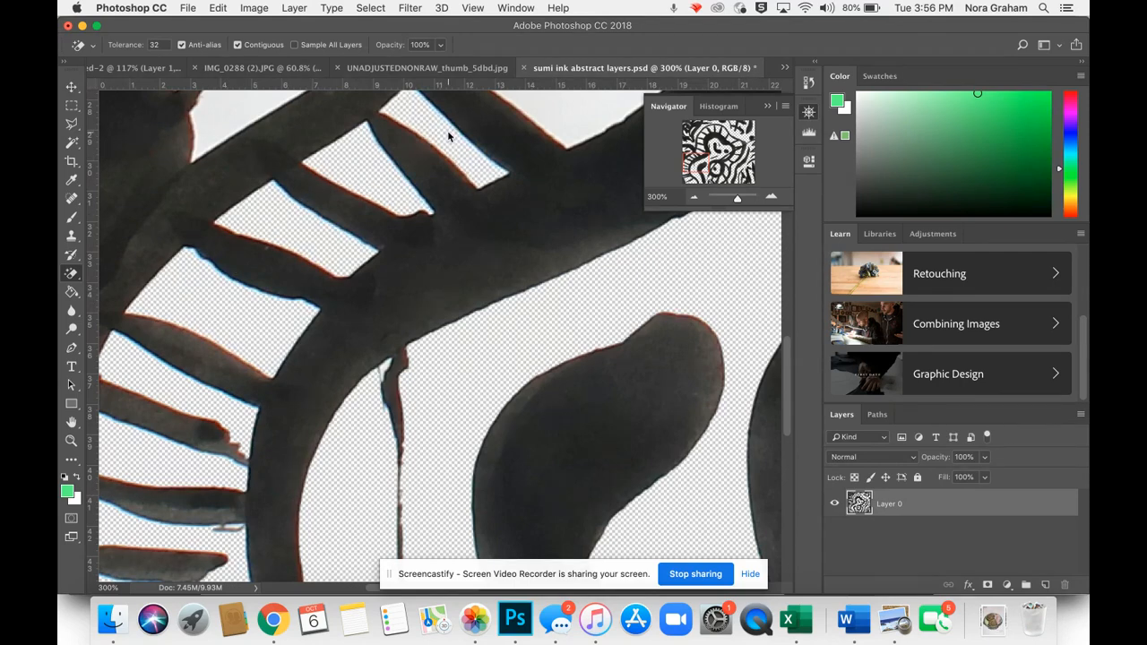
pyautogui.click(553, 114)
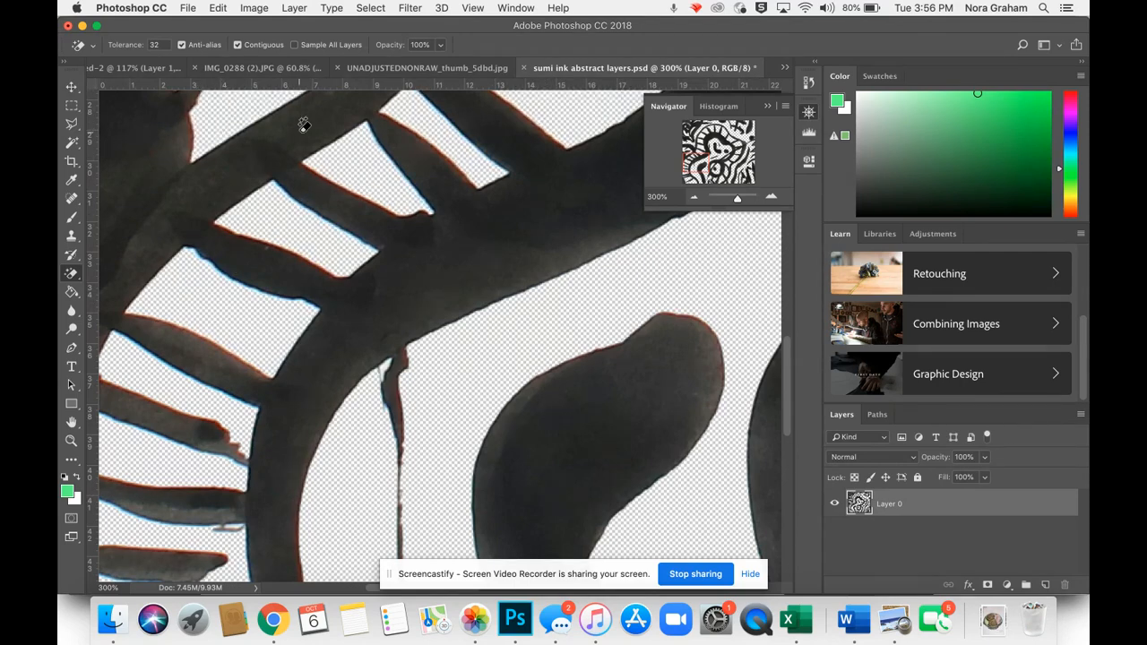
# Clear the remaining white gaps between the spokes on the left side of the large upper arch
pyautogui.scroll(1, 302, 123)
pyautogui.scroll(10, 303, 125)
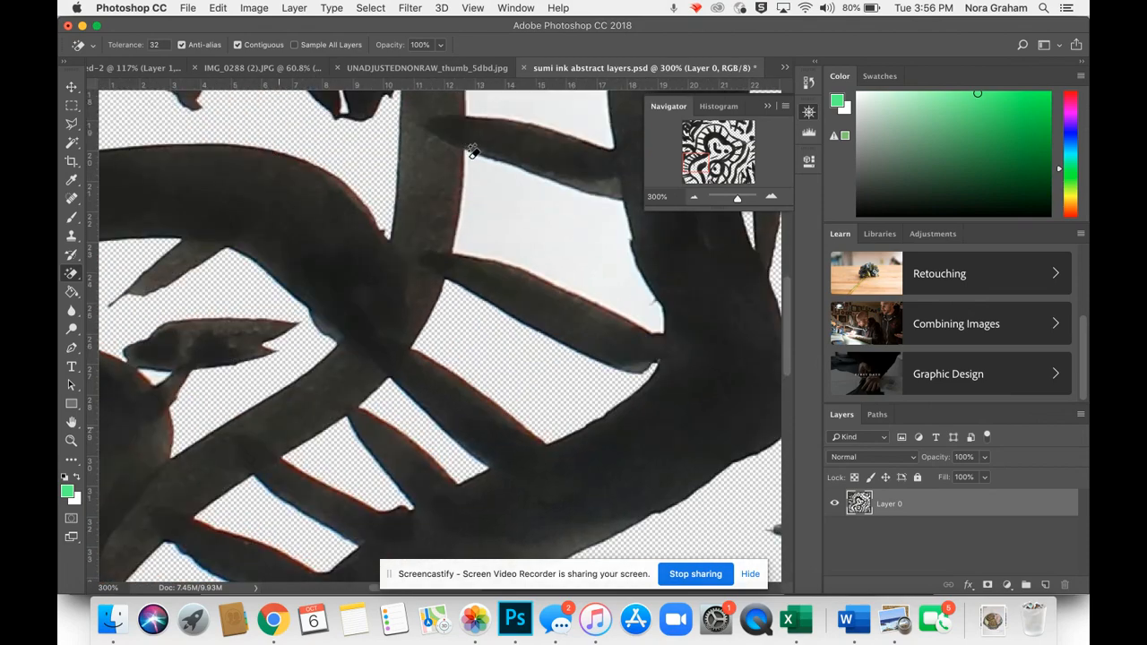
pyautogui.scroll(3, 499, 236)
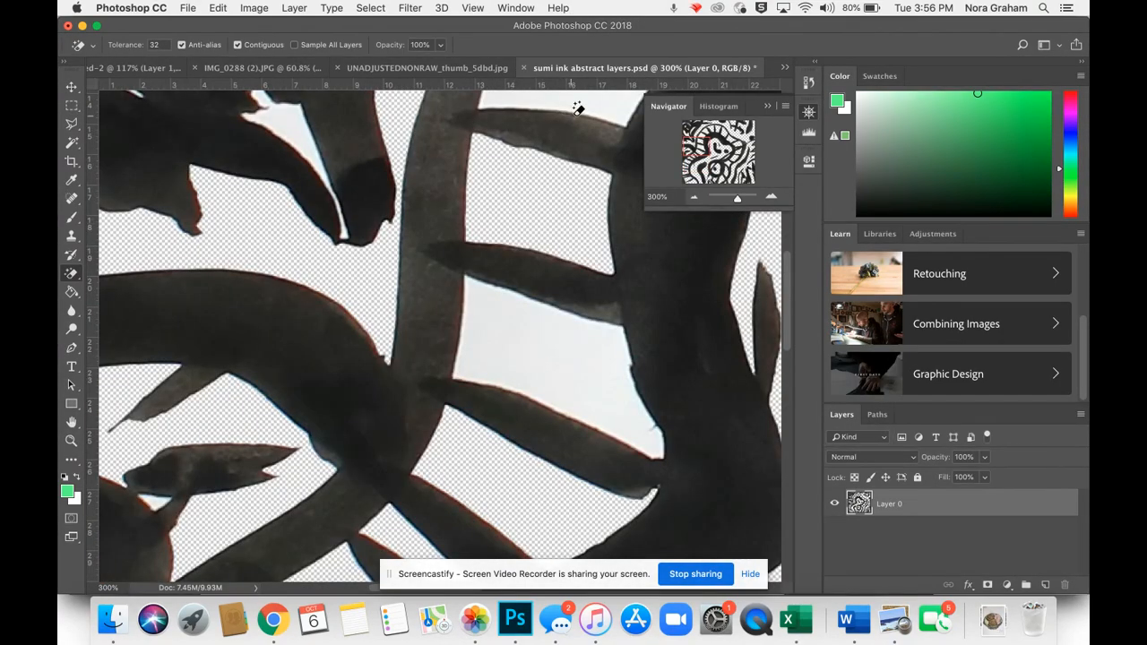
pyautogui.click(512, 344)
pyautogui.scroll(1, 544, 236)
pyautogui.scroll(5, 545, 236)
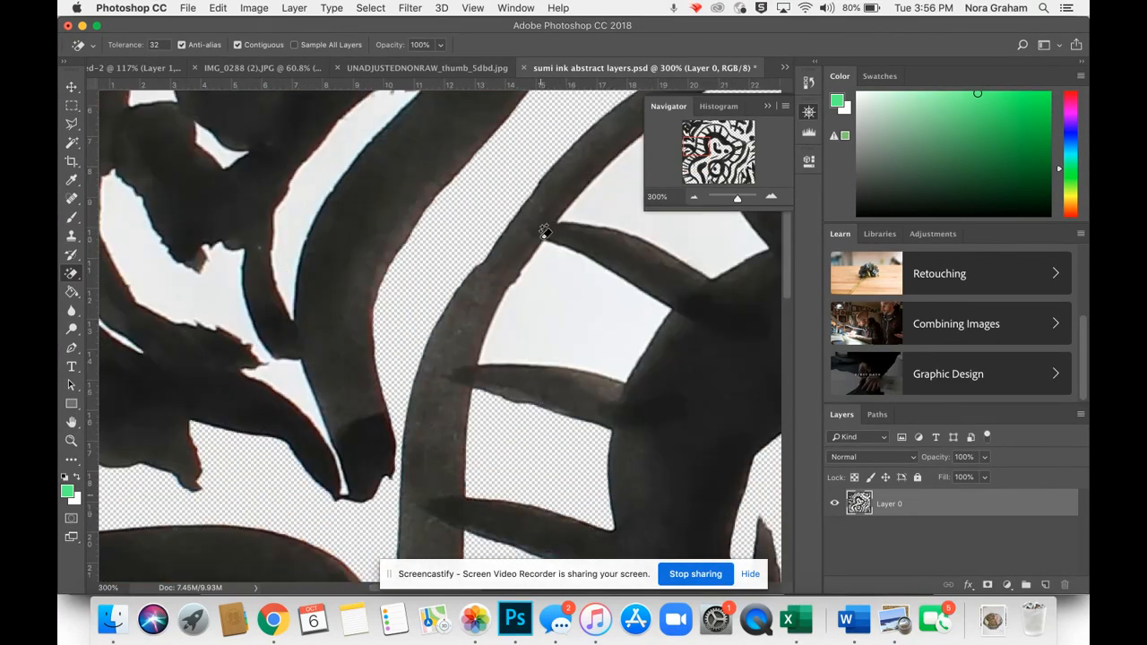
pyautogui.click(566, 426)
pyautogui.click(676, 296)
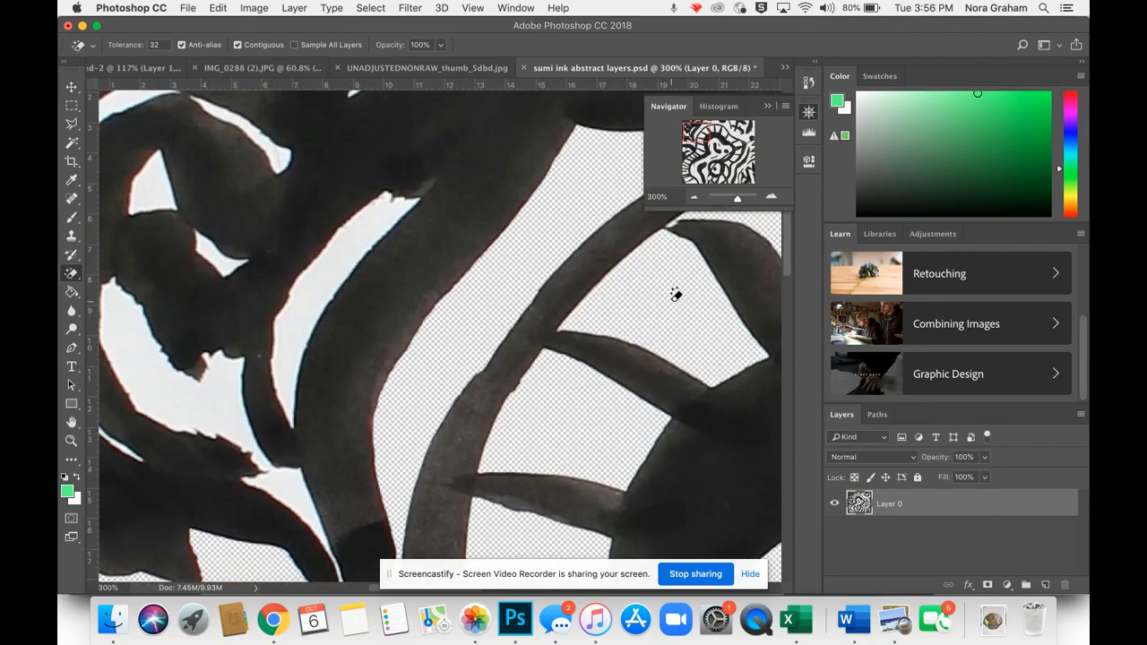
# Erase the white gaps enclosed by the tangled strokes in the drawing's upper-left corner with the Magic Eraser
pyautogui.click(360, 238)
pyautogui.click(220, 249)
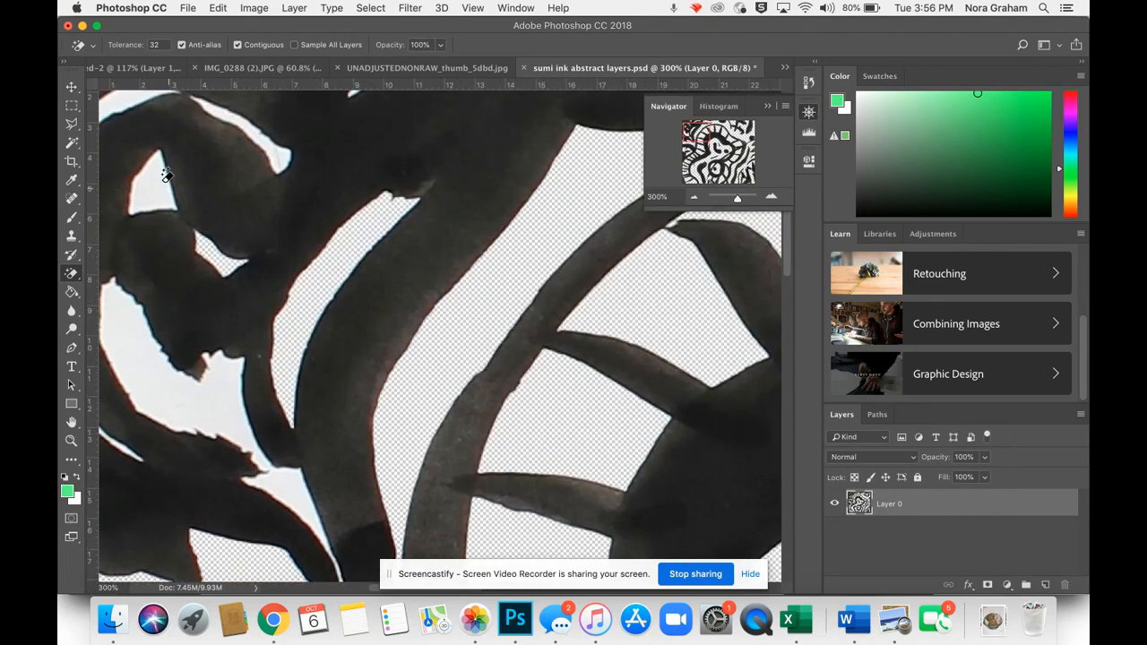
pyautogui.click(157, 195)
pyautogui.click(140, 360)
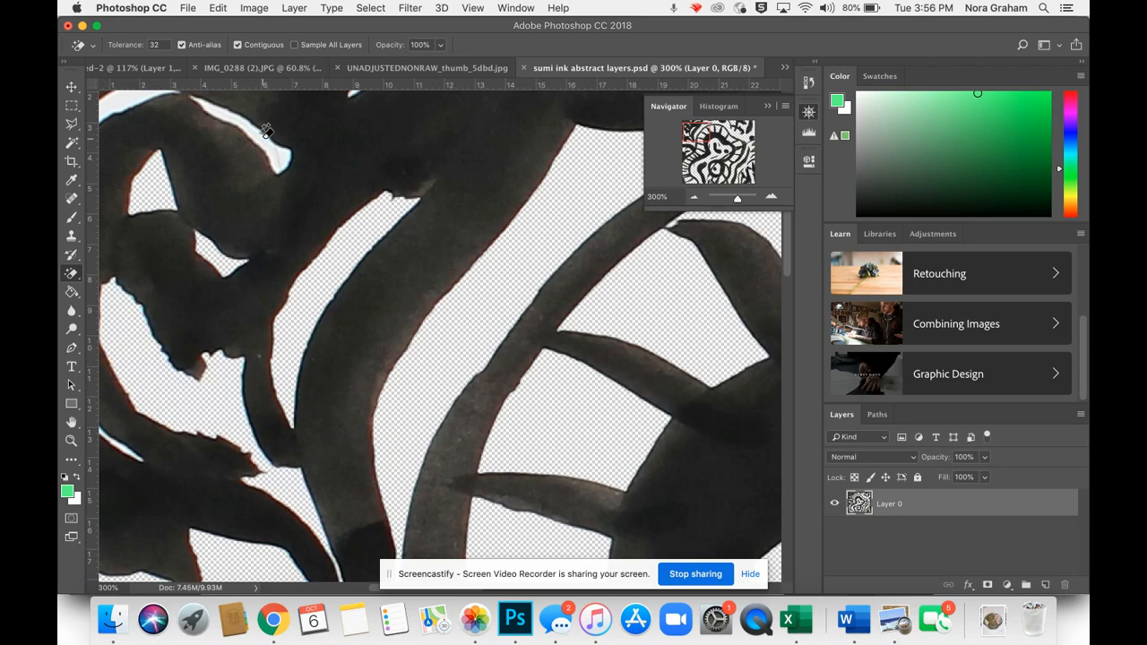
pyautogui.scroll(10, 399, 179)
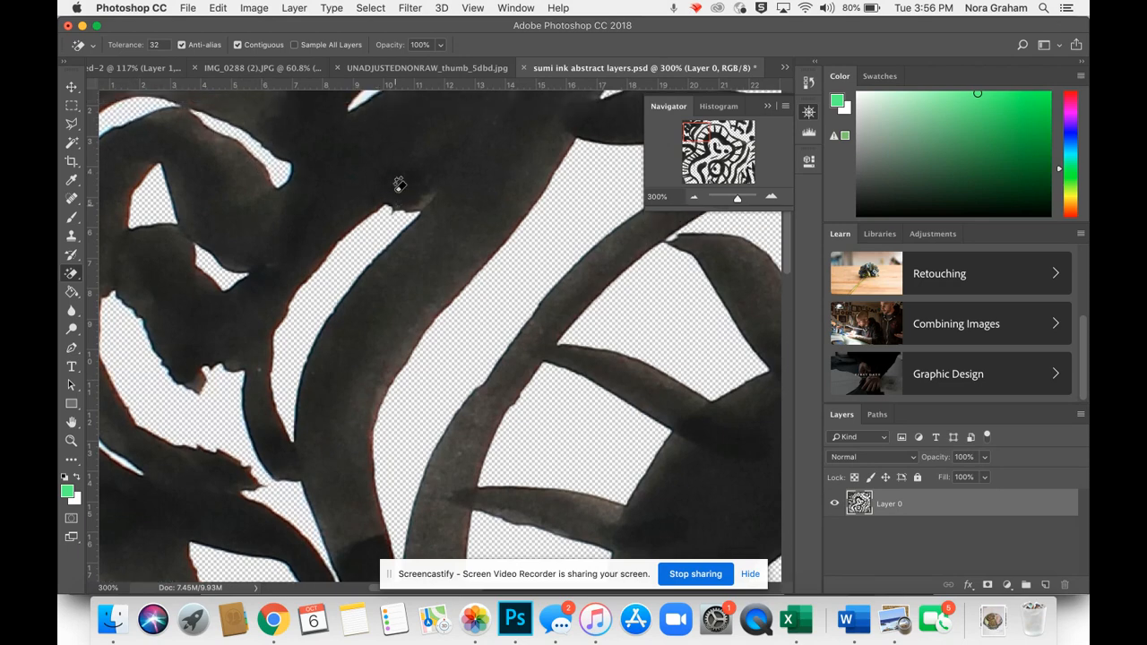
# Clear the white gaps between the strokes along the drawing's top edge, above the tangled upper-left strokes
pyautogui.scroll(-5, 398, 183)
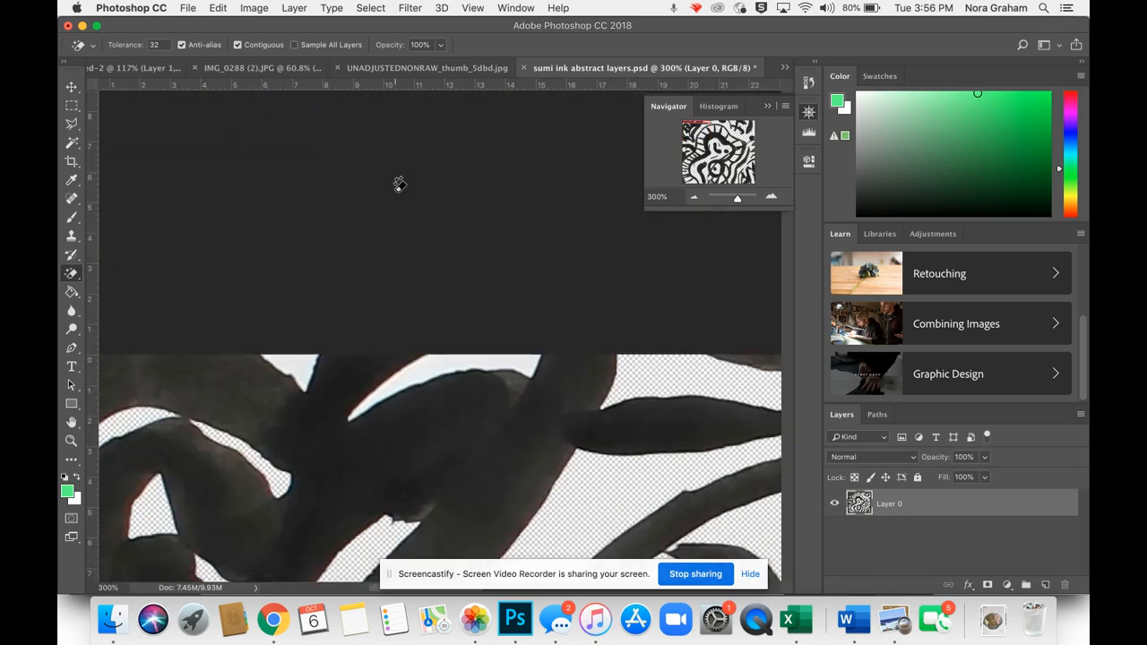
pyautogui.click(304, 257)
pyautogui.scroll(-4, 302, 258)
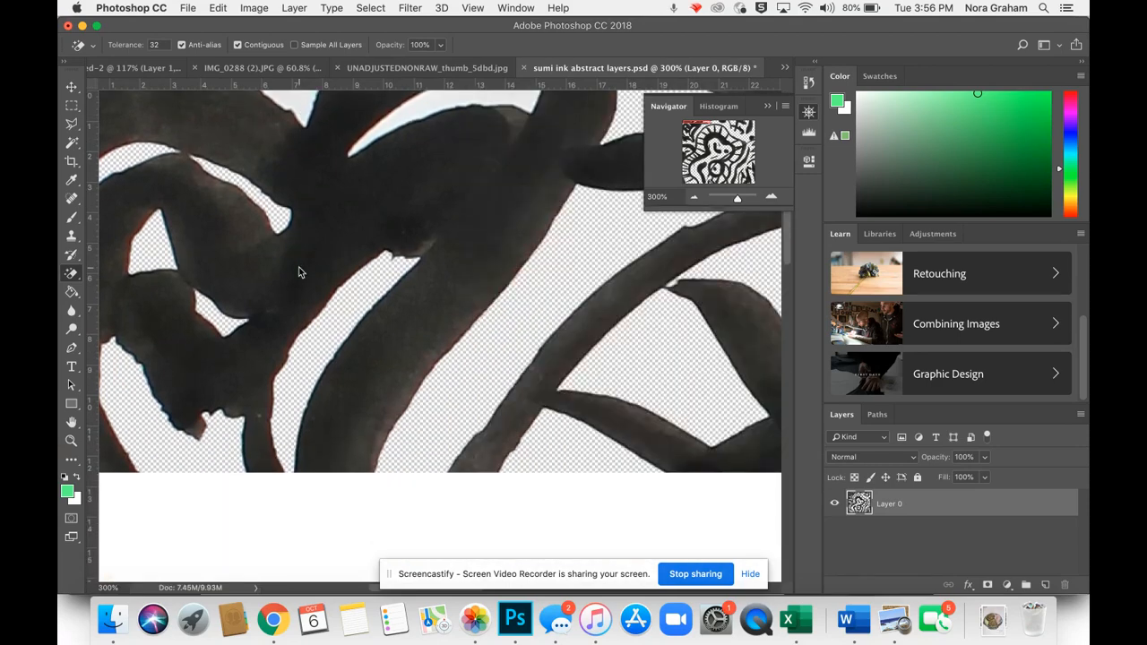
pyautogui.press('super+z')
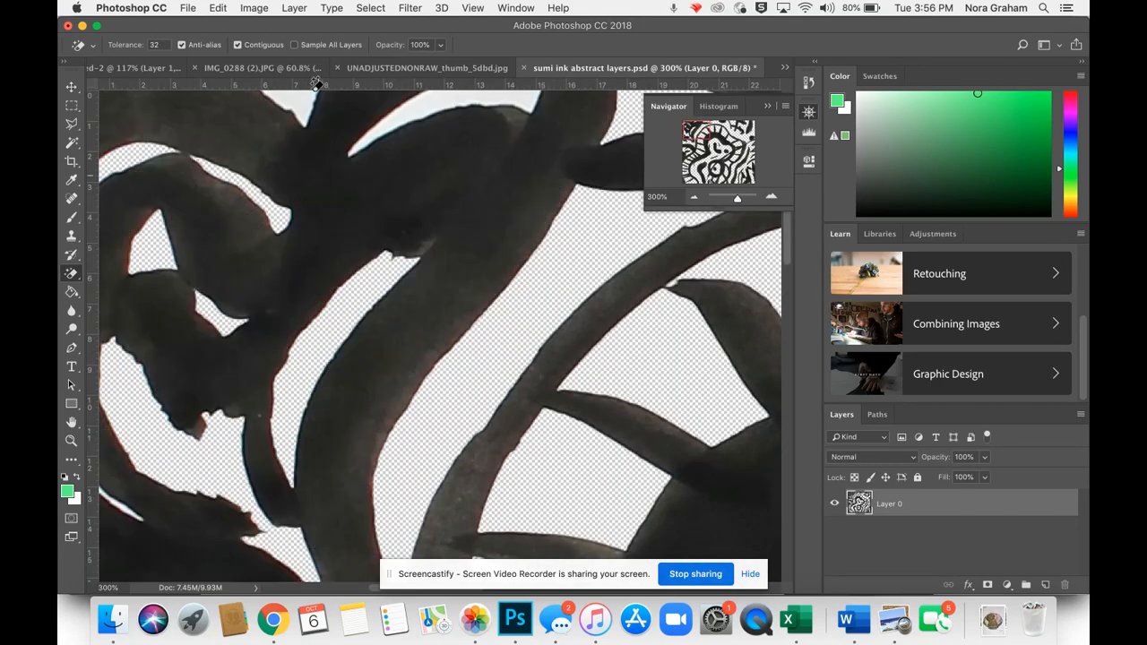
pyautogui.click(464, 98)
pyautogui.scroll(-5, 496, 160)
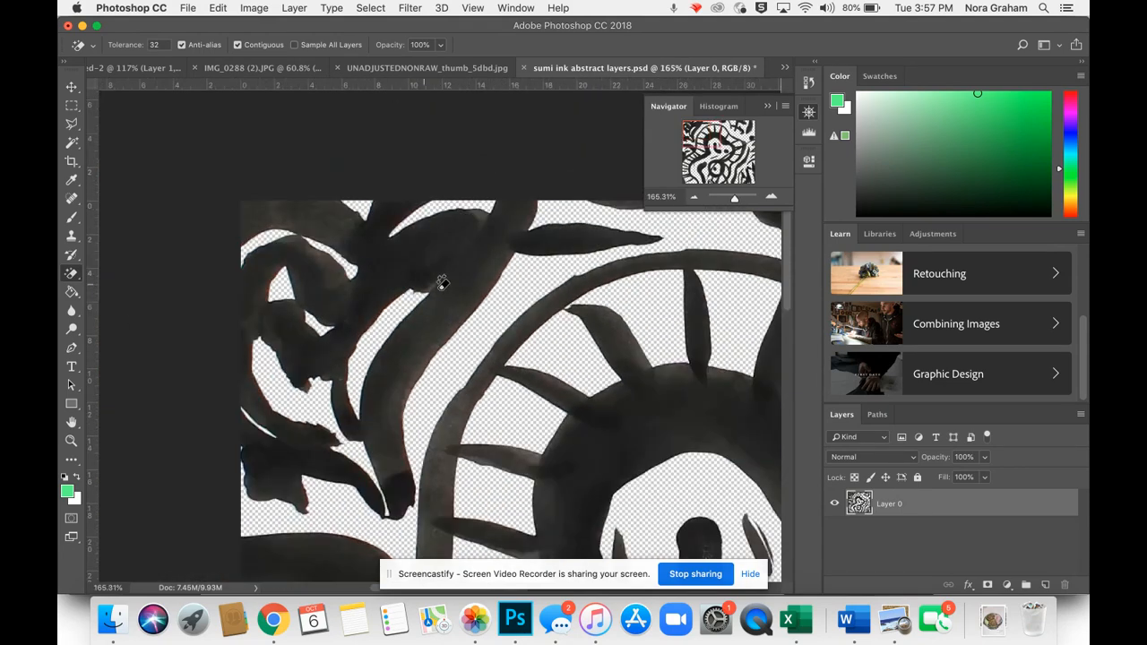
# Erase the remaining white gap beside the lower circle's upper right and the white sliver inside the circle
pyautogui.scroll(-5, 444, 286)
pyautogui.scroll(-5, 445, 289)
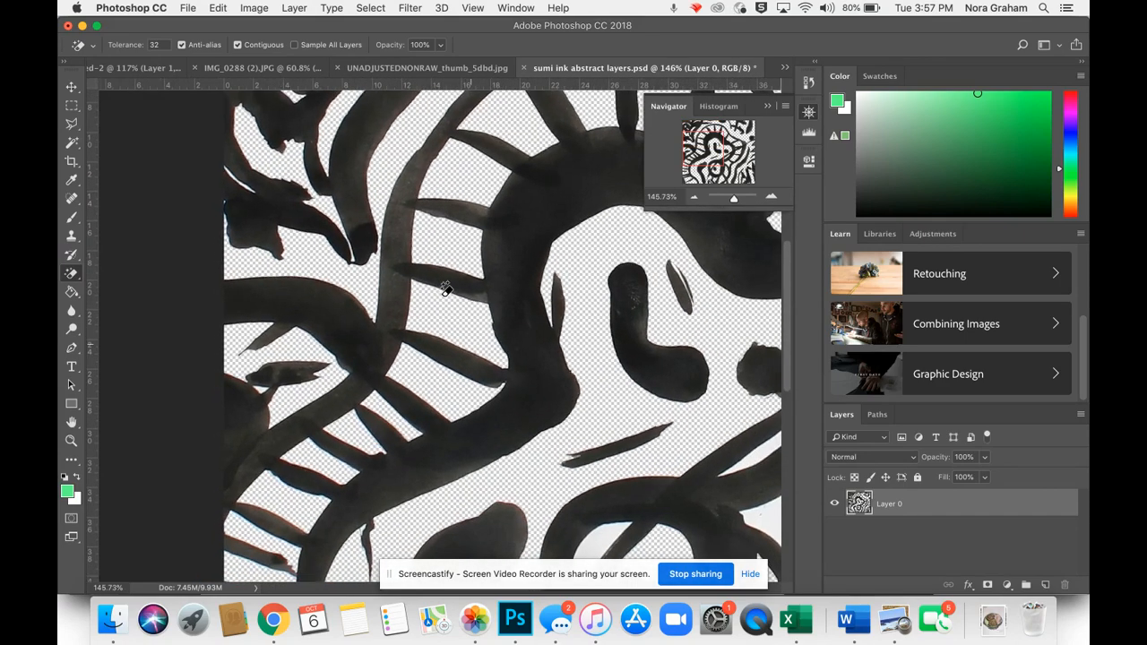
pyautogui.press('super+1')
pyautogui.hscroll(10, 517, 289)
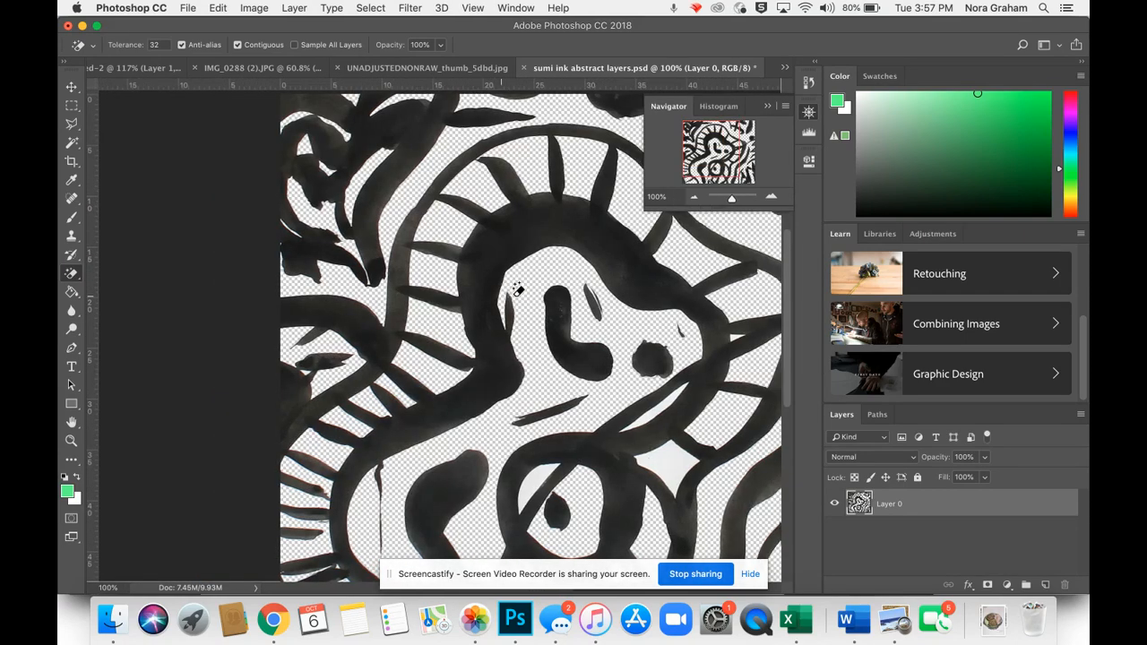
pyautogui.hscroll(3, 517, 289)
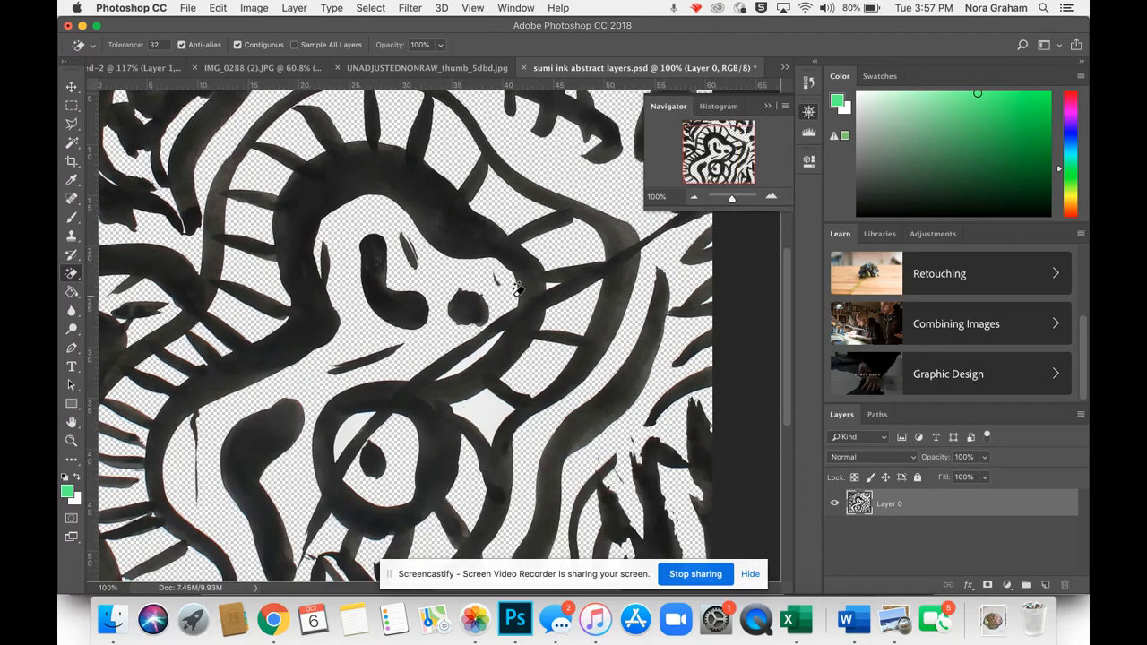
pyautogui.click(450, 402)
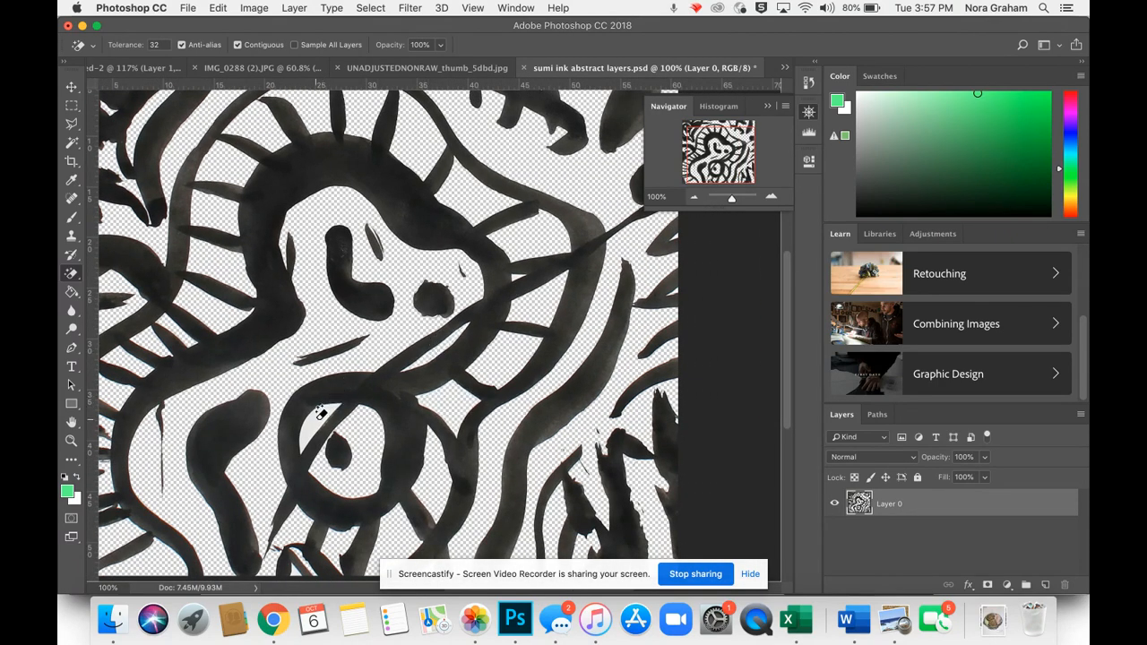
pyautogui.click(327, 412)
# Colorize the black strokes purple with Hue/Saturation, using hue 252, saturation 68 and lightness +50
pyautogui.press('super+minus')
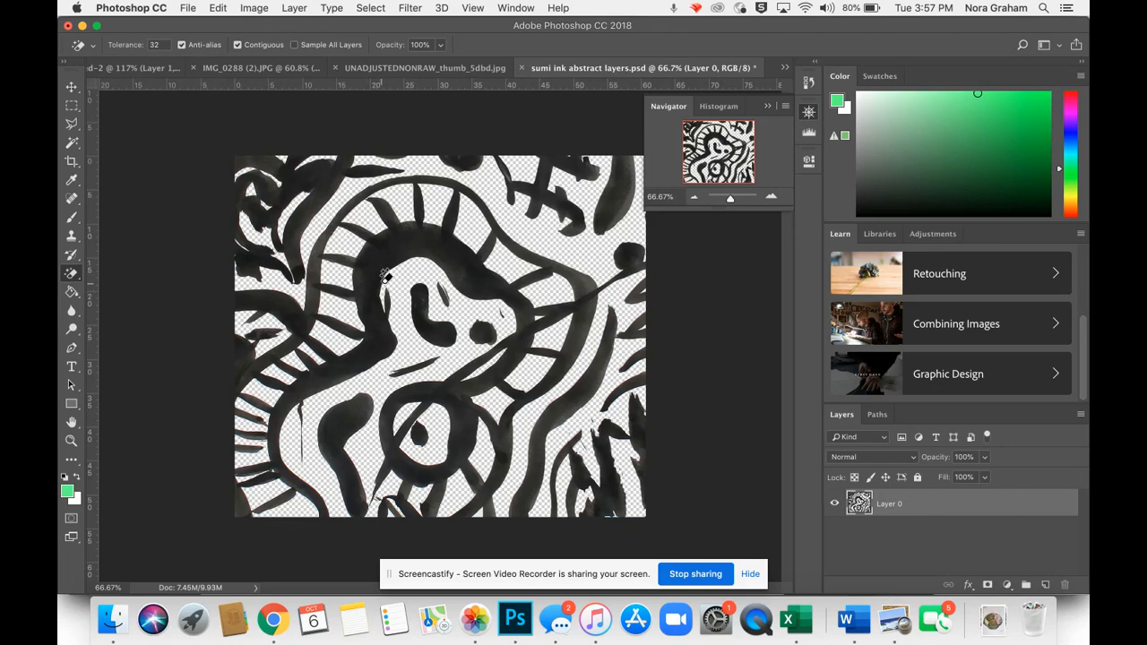
pyautogui.click(253, 8)
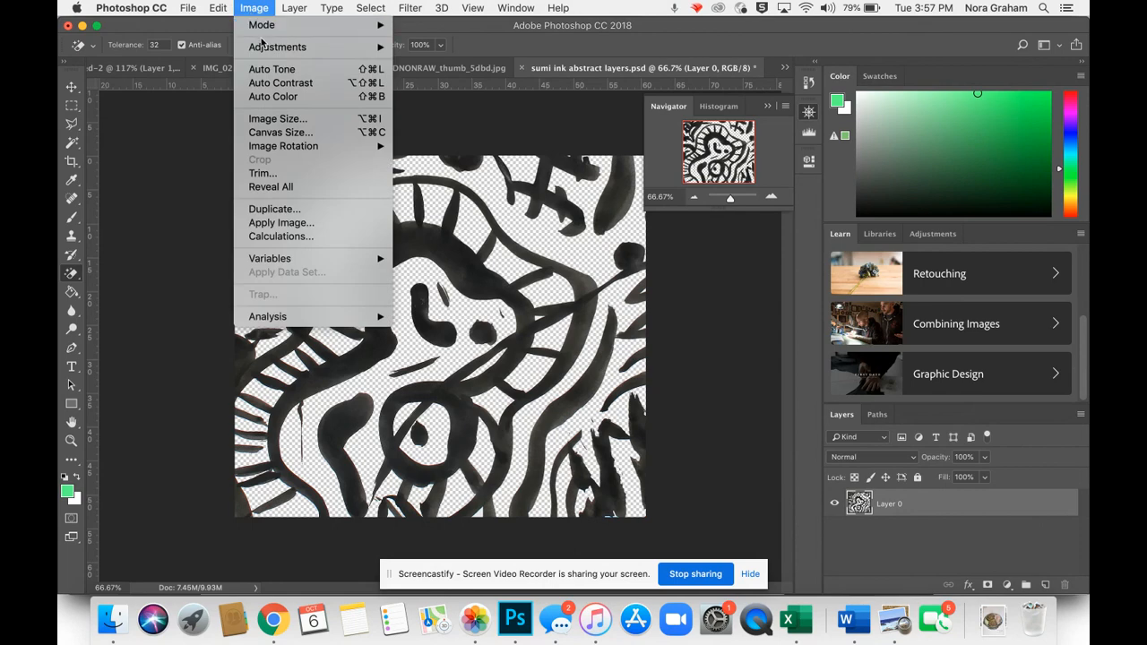
pyautogui.moveTo(264, 51)
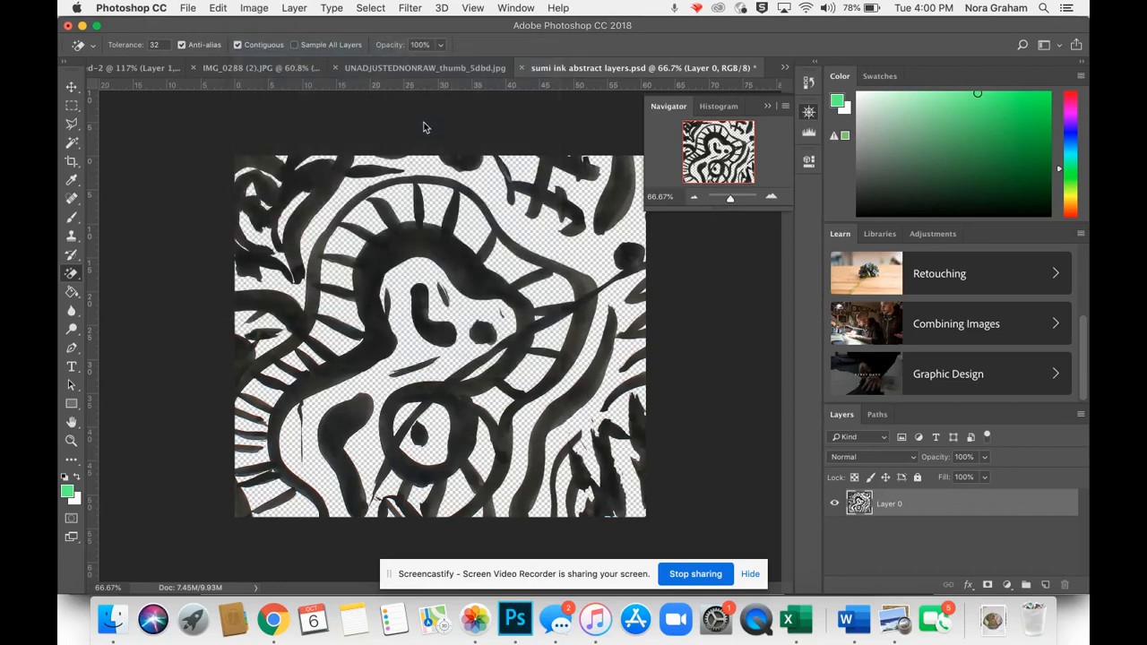
pyautogui.press('super+u')
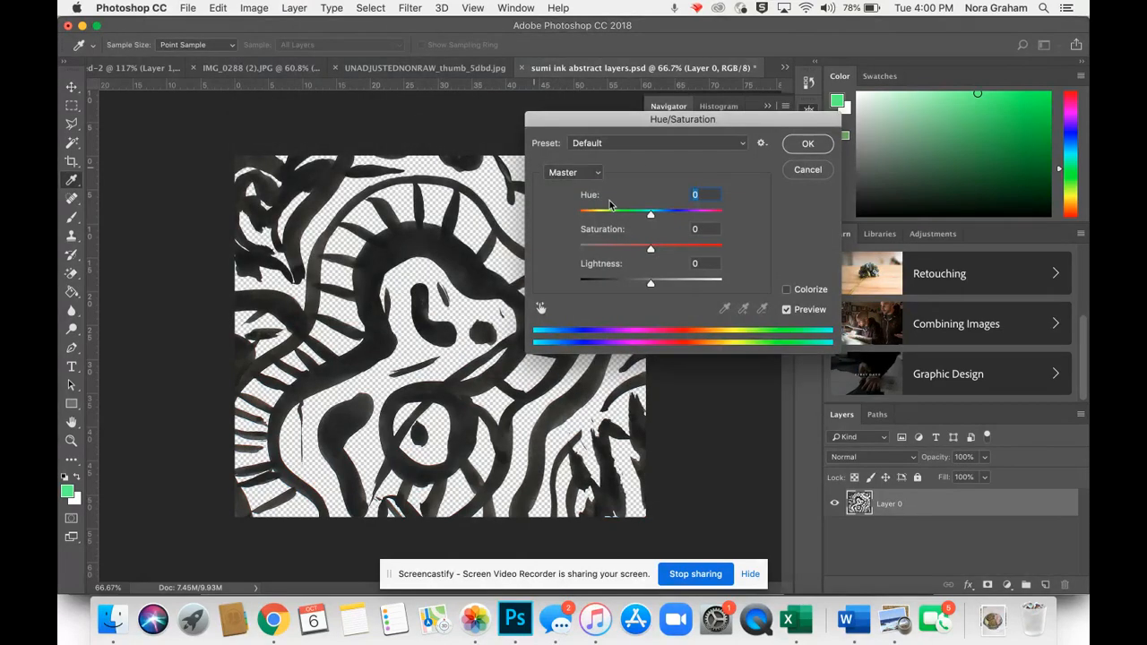
pyautogui.click(787, 290)
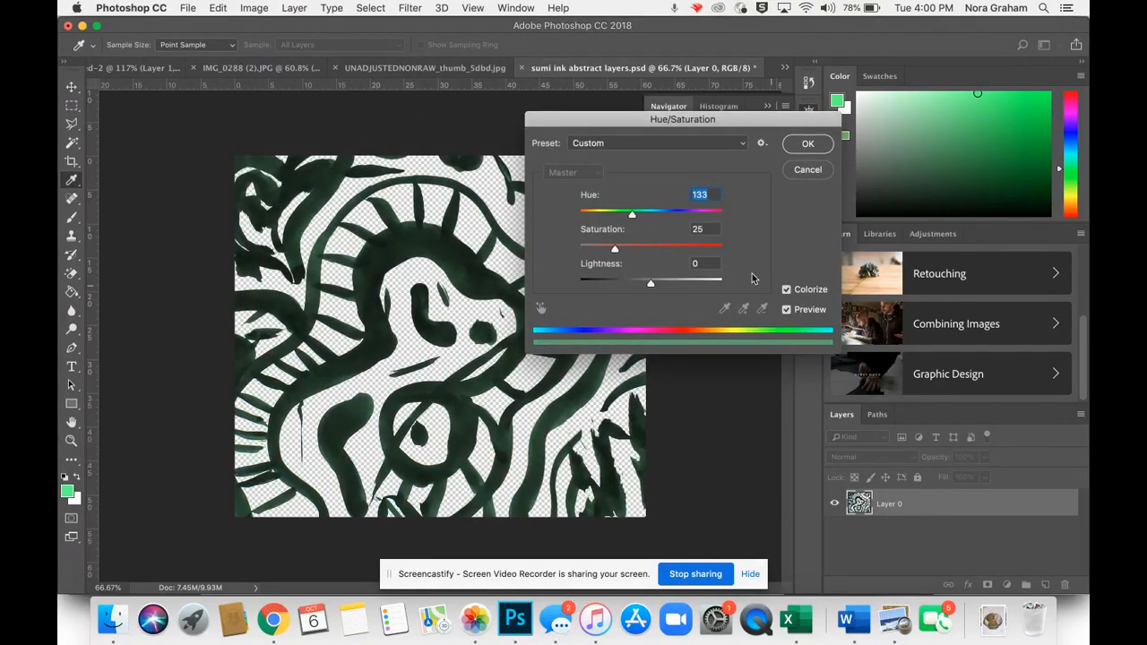
pyautogui.moveTo(632, 218); pyautogui.dragTo(680, 223)
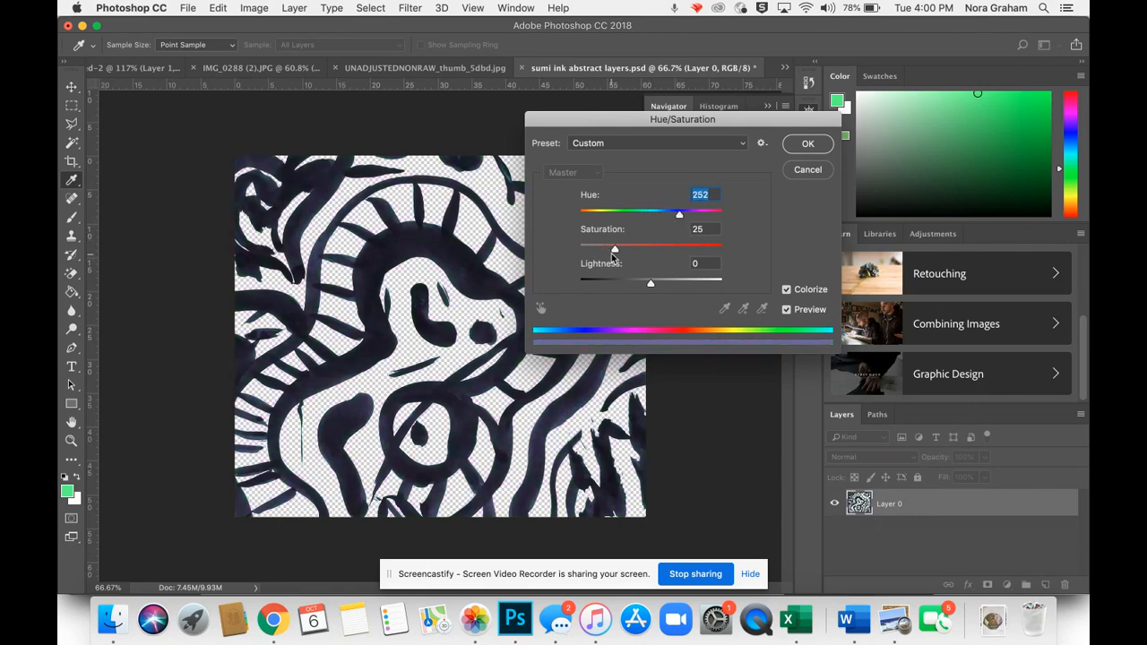
pyautogui.moveTo(615, 251); pyautogui.dragTo(665, 252)
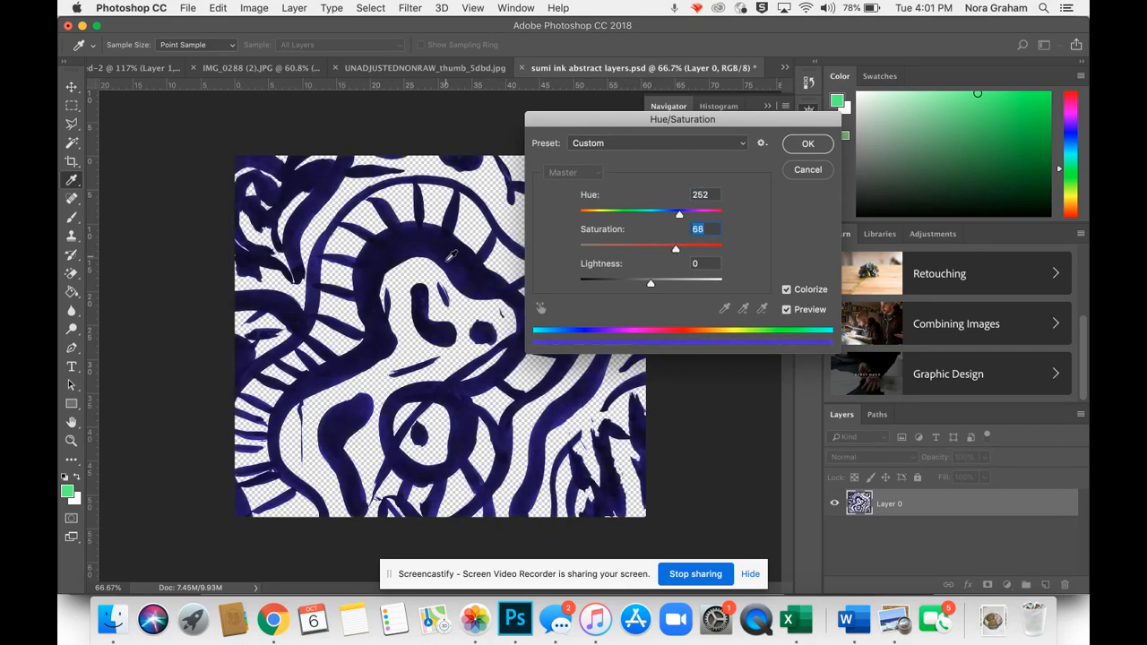
pyautogui.moveTo(652, 283); pyautogui.dragTo(688, 285)
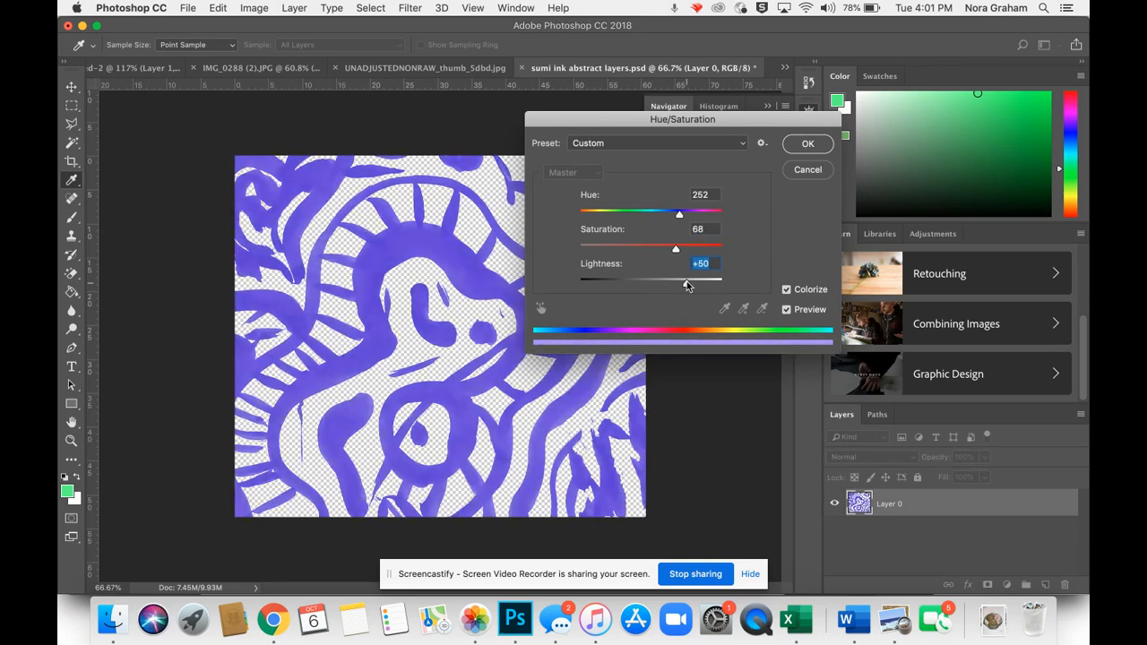
pyautogui.click(796, 145)
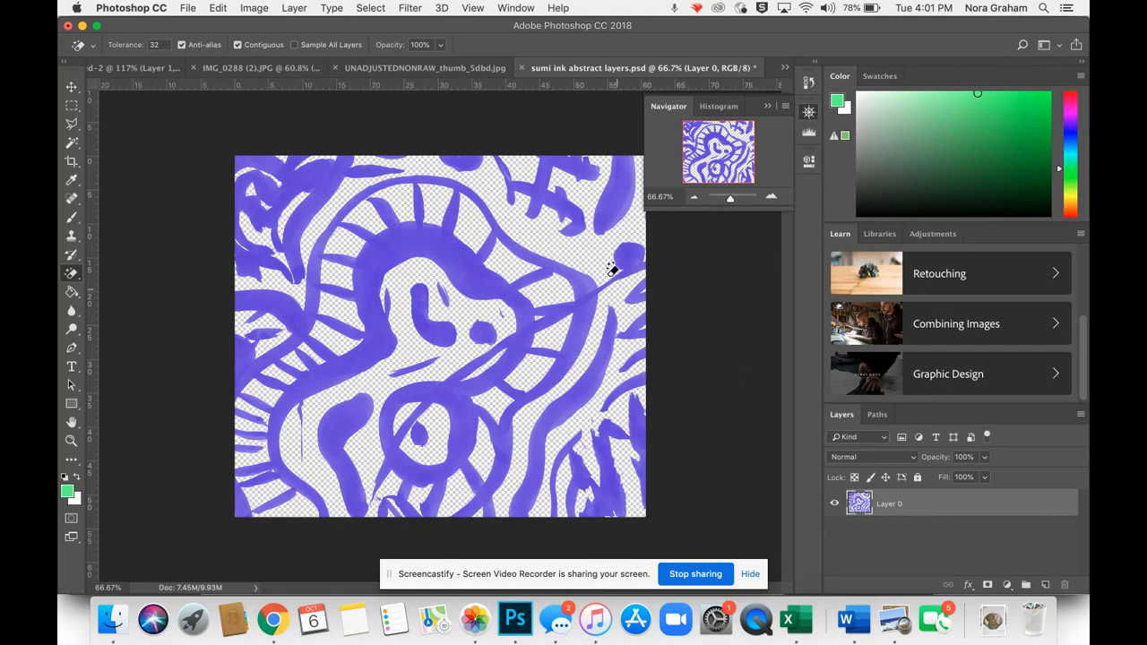
# Duplicate the purple stroke layer within the same document, keeping the suggested name
pyautogui.rightClick(912, 510)
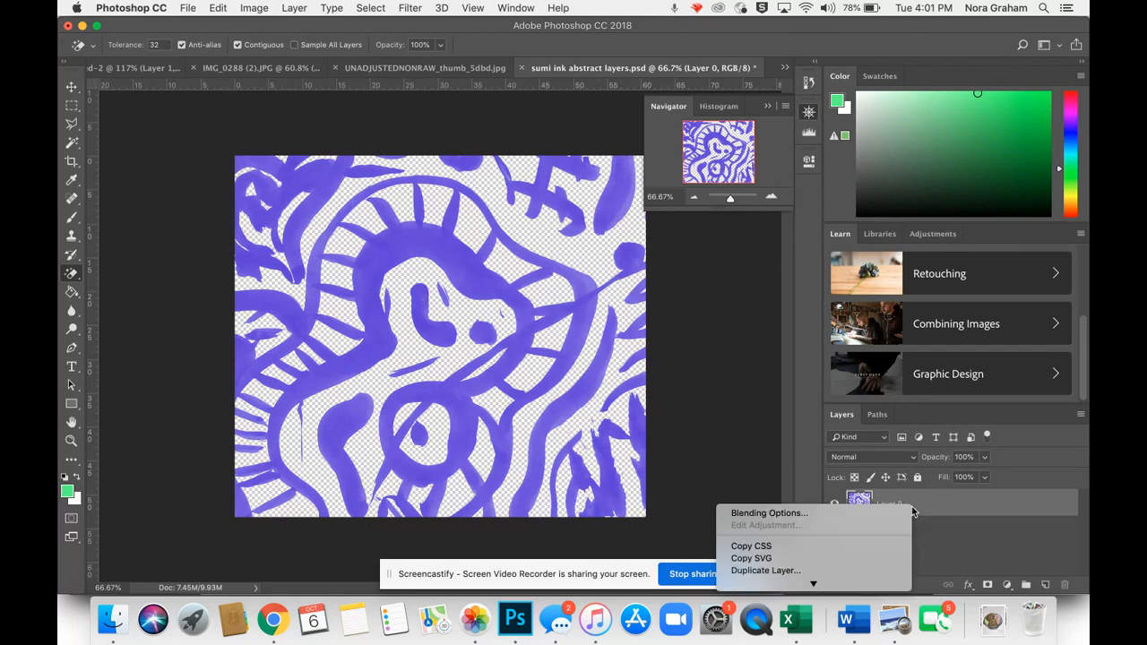
pyautogui.click(836, 571)
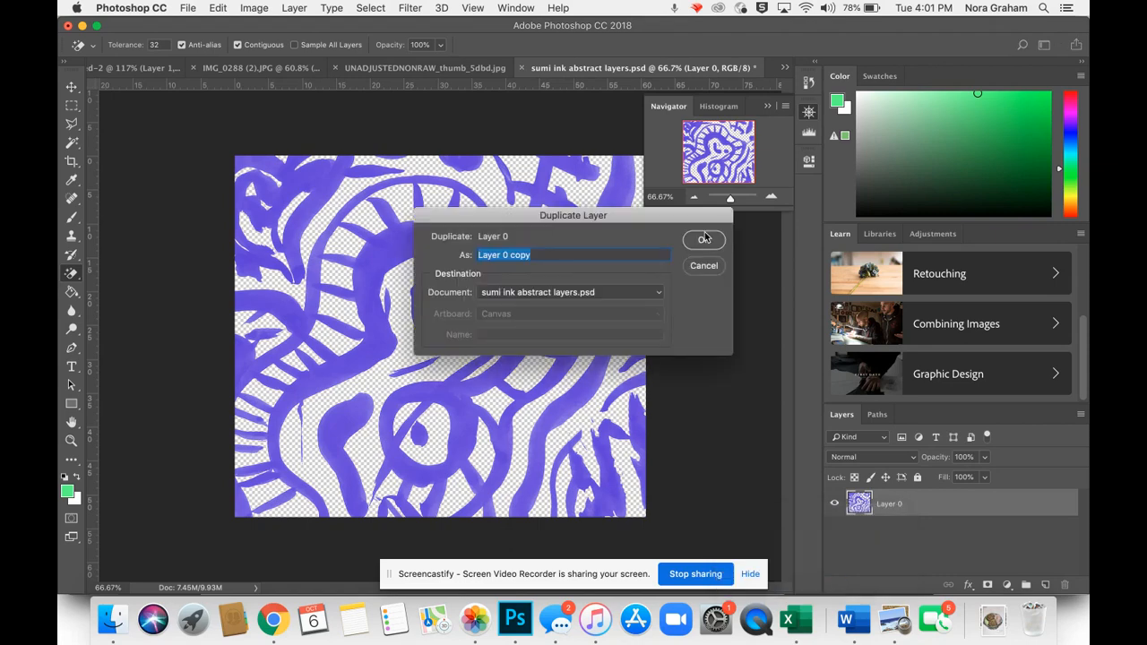
pyautogui.click(705, 238)
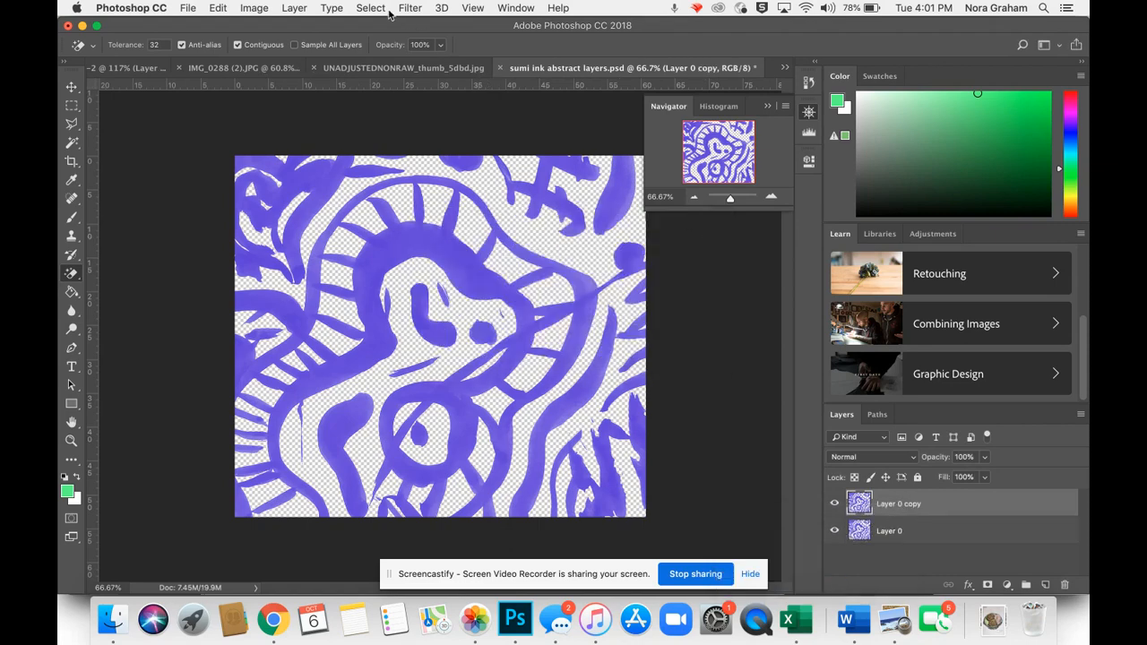
pyautogui.click(295, 9)
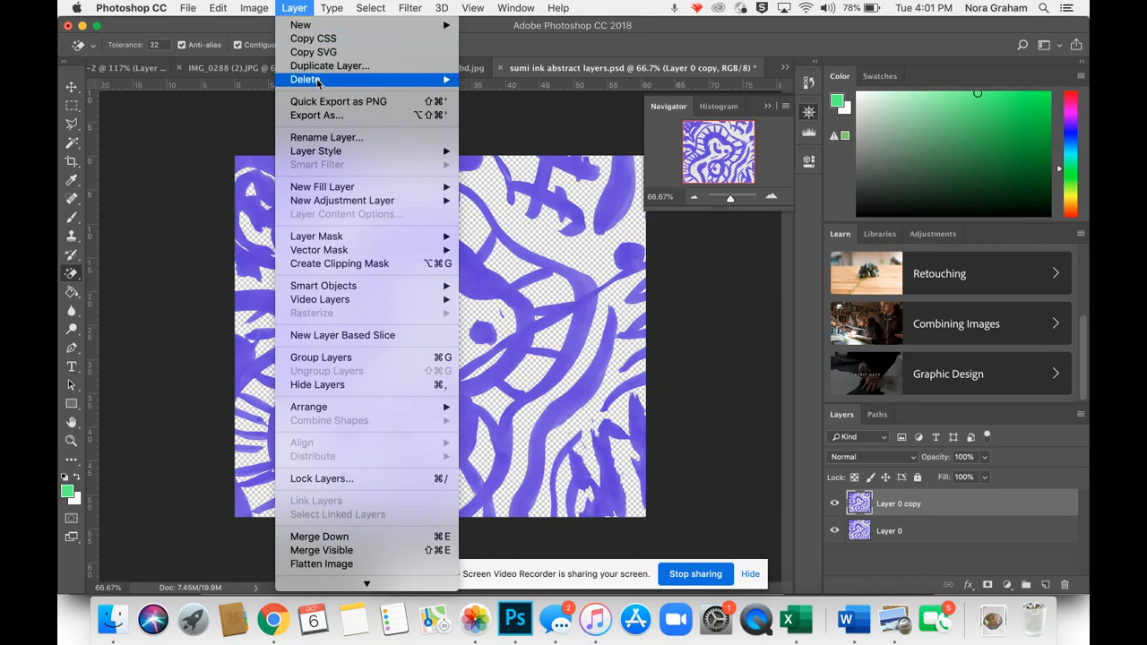
pyautogui.click(185, 200)
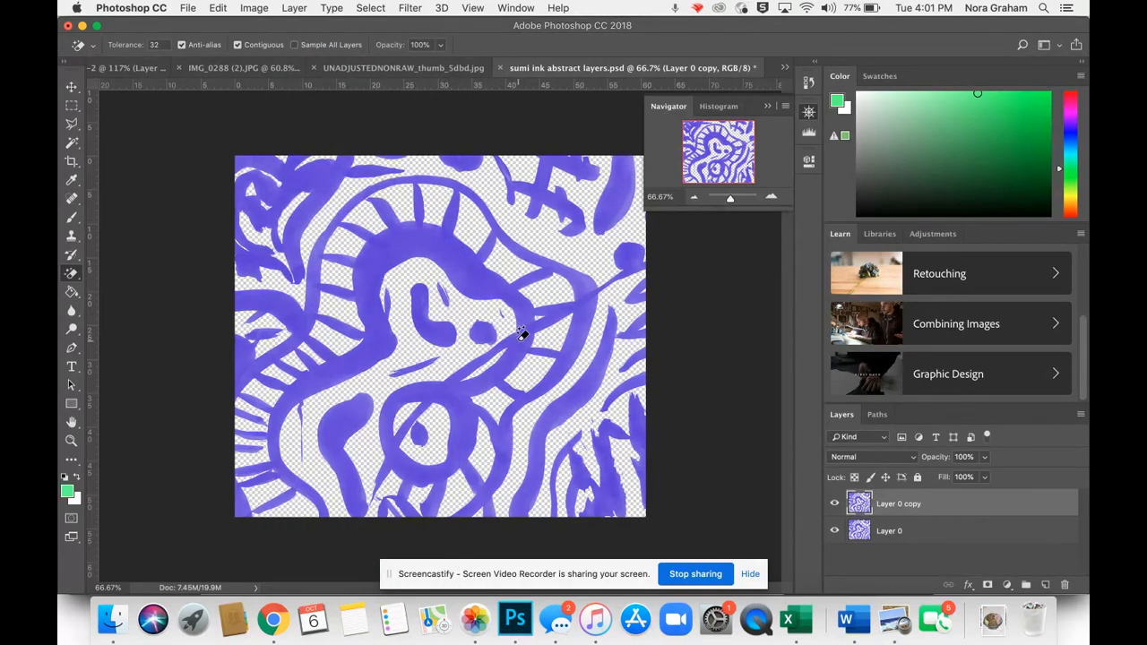
# Start a Hue/Saturation adjustment on the layer copy and shift it to green with hue -126, saturation +60 and lightness +23
pyautogui.click(255, 9)
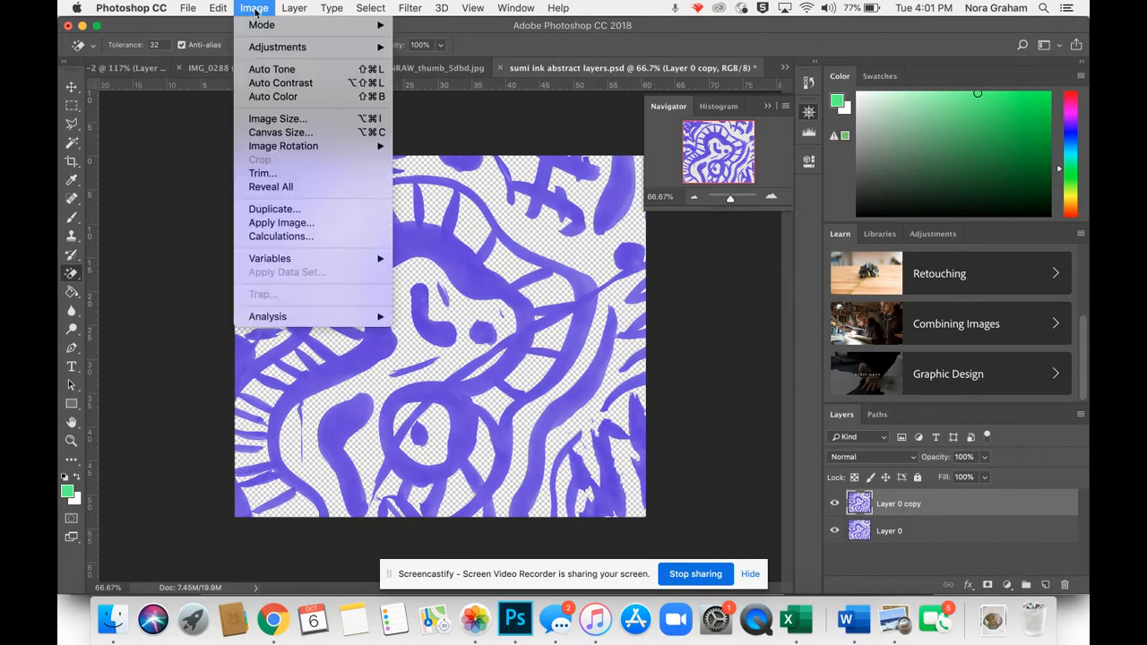
pyautogui.moveTo(255, 48)
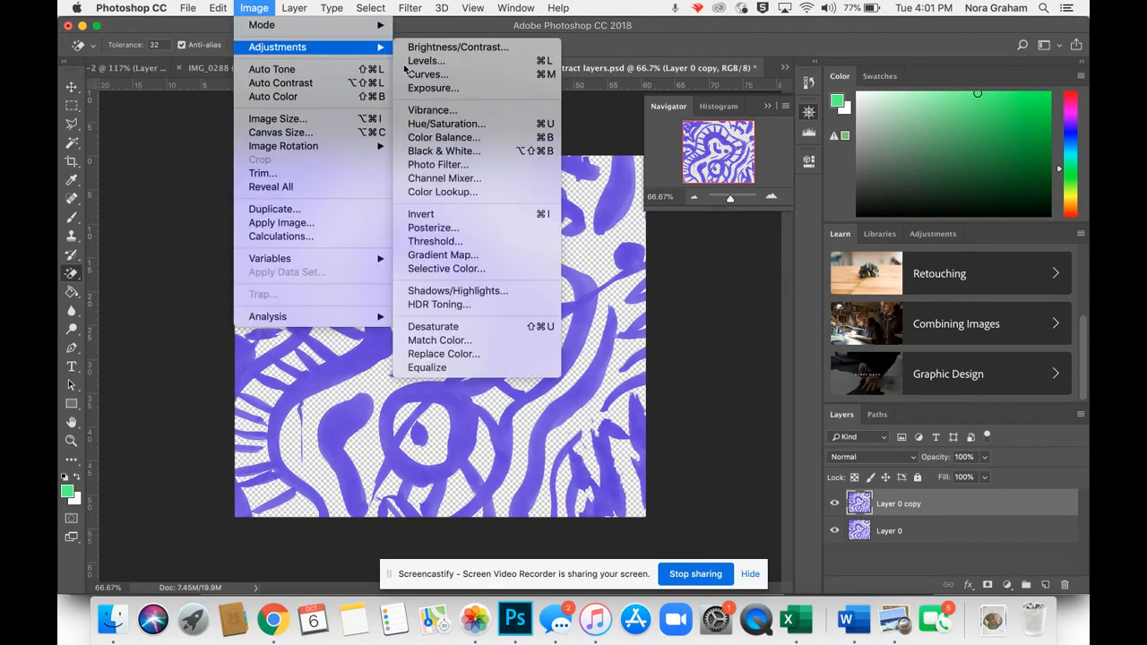
pyautogui.click(428, 123)
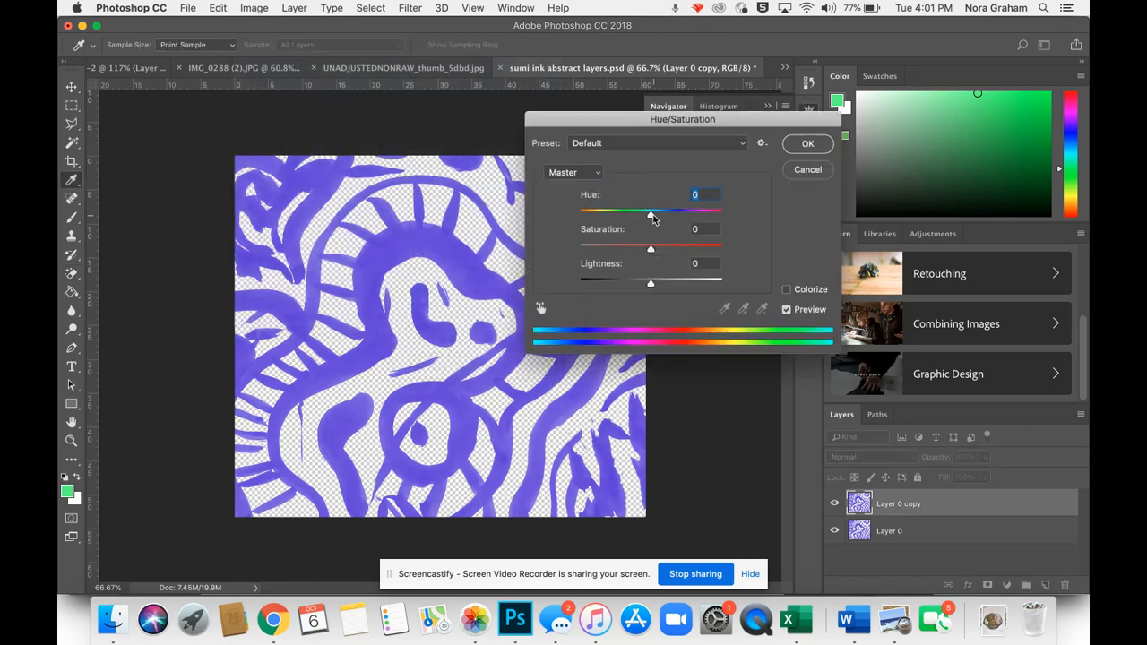
pyautogui.moveTo(650, 215); pyautogui.dragTo(579, 217)
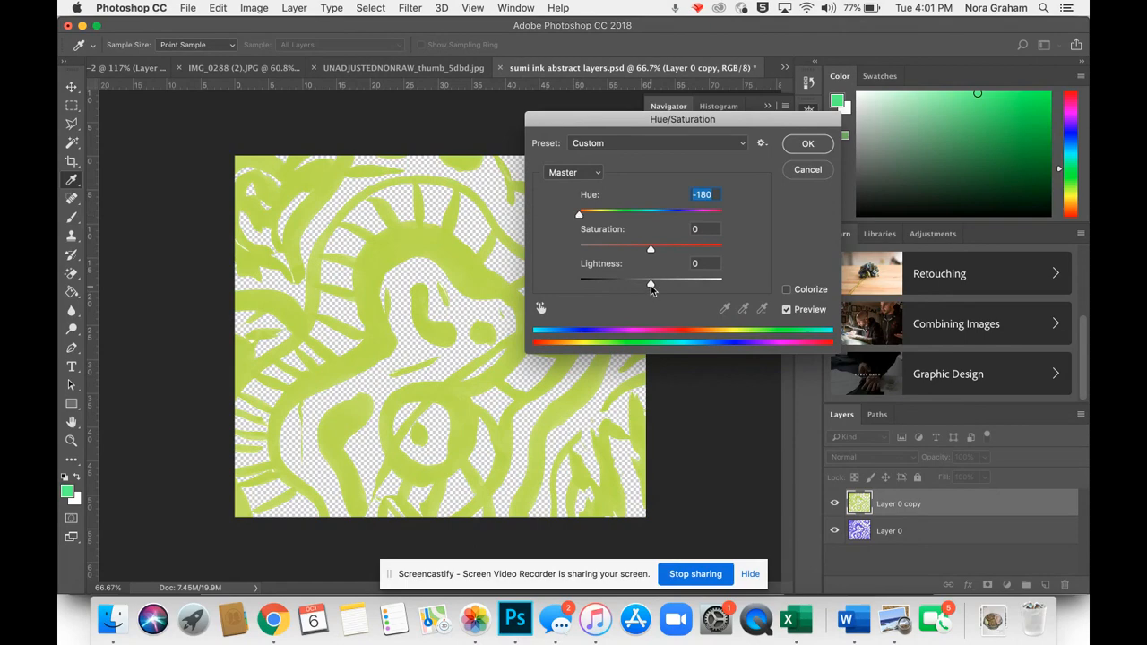
pyautogui.moveTo(650, 286)
pyautogui.mouseDown()
pyautogui.moveTo(679, 283)
pyautogui.moveTo(667, 284)
pyautogui.mouseUp()
pyautogui.moveTo(580, 216); pyautogui.dragTo(597, 219)
pyautogui.moveTo(653, 255); pyautogui.dragTo(693, 256)
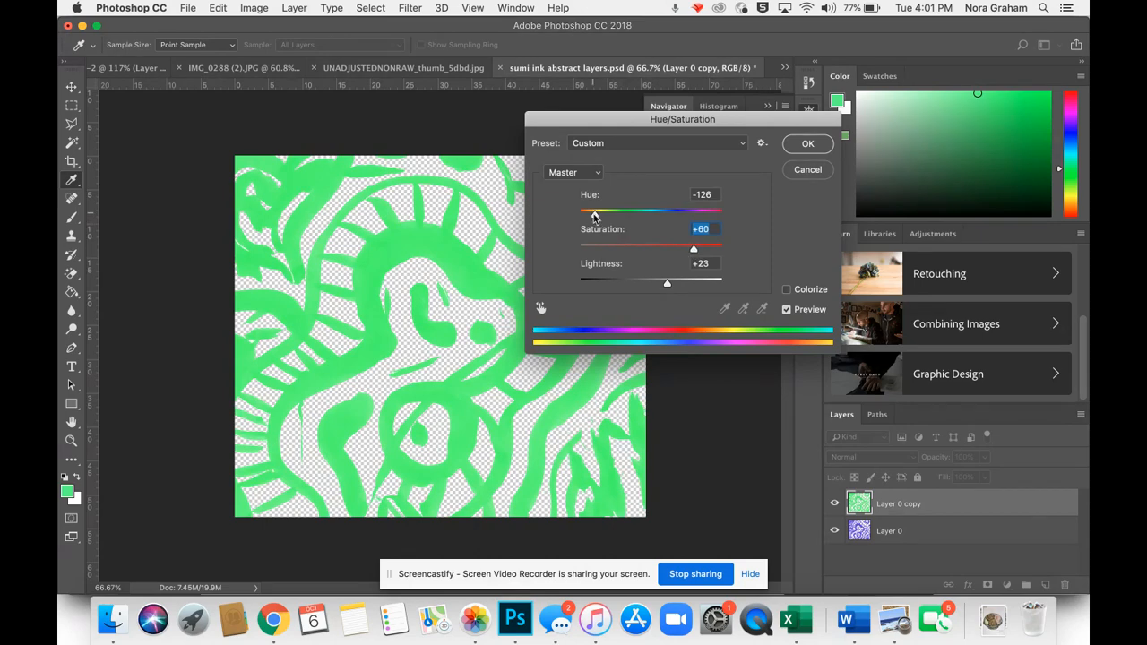
# Refine the copy's color to bright lime with hue -170, saturation +100 and lightness +20, and apply the adjustment
pyautogui.moveTo(595, 217); pyautogui.dragTo(578, 216)
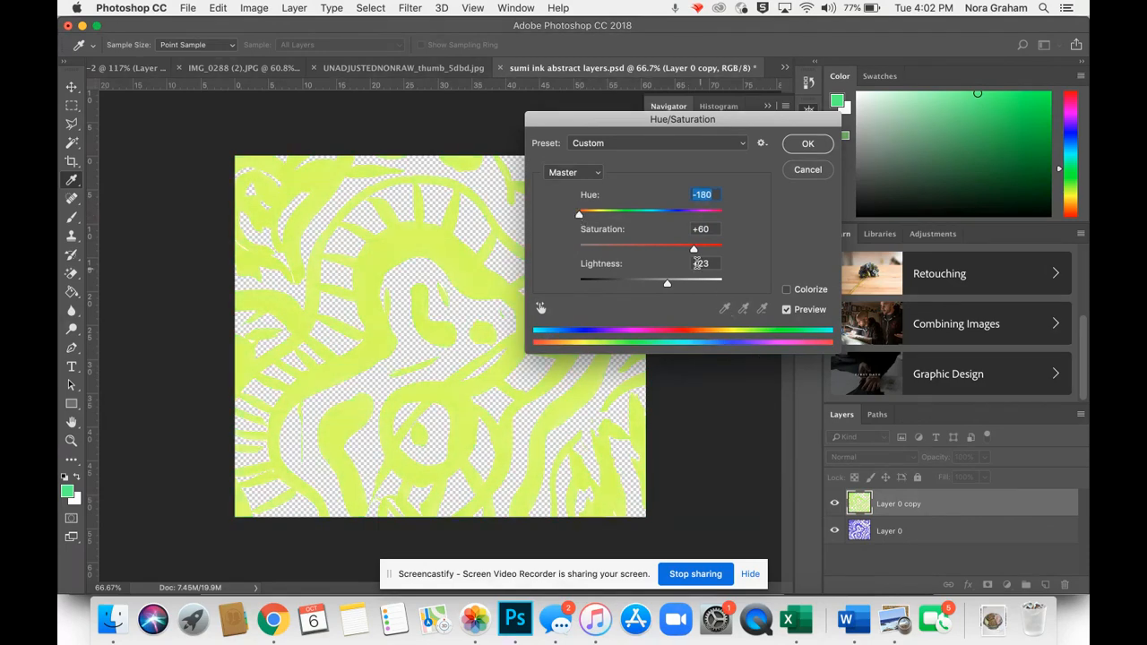
pyautogui.moveTo(695, 250); pyautogui.dragTo(725, 252)
pyautogui.moveTo(668, 287); pyautogui.dragTo(627, 285)
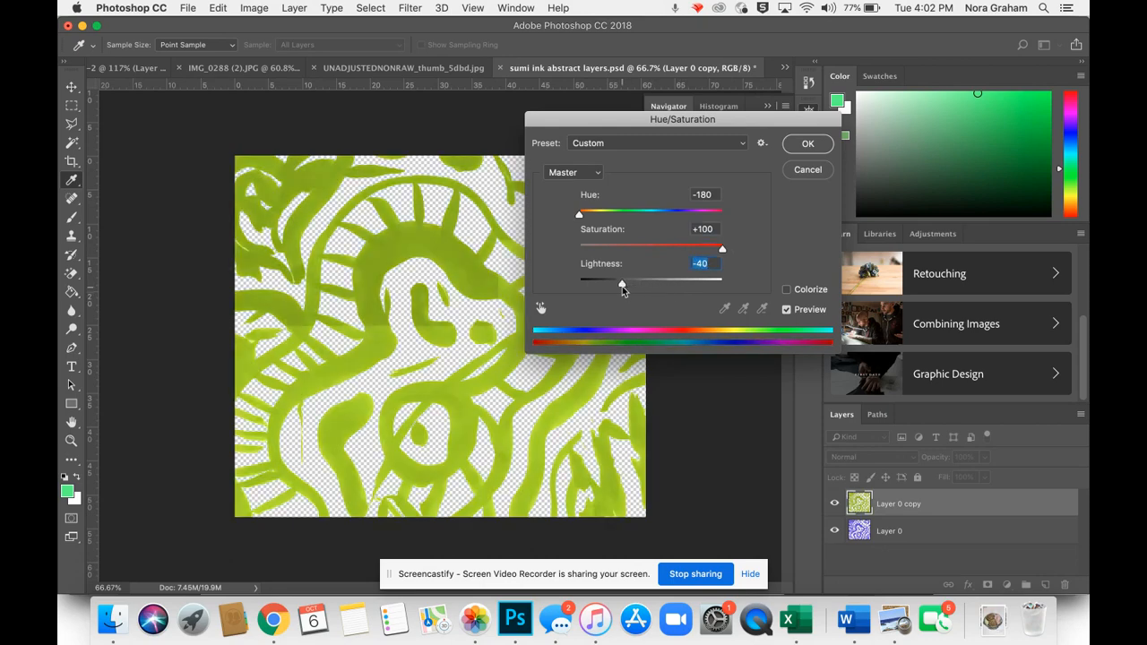
pyautogui.moveTo(624, 286); pyautogui.dragTo(665, 287)
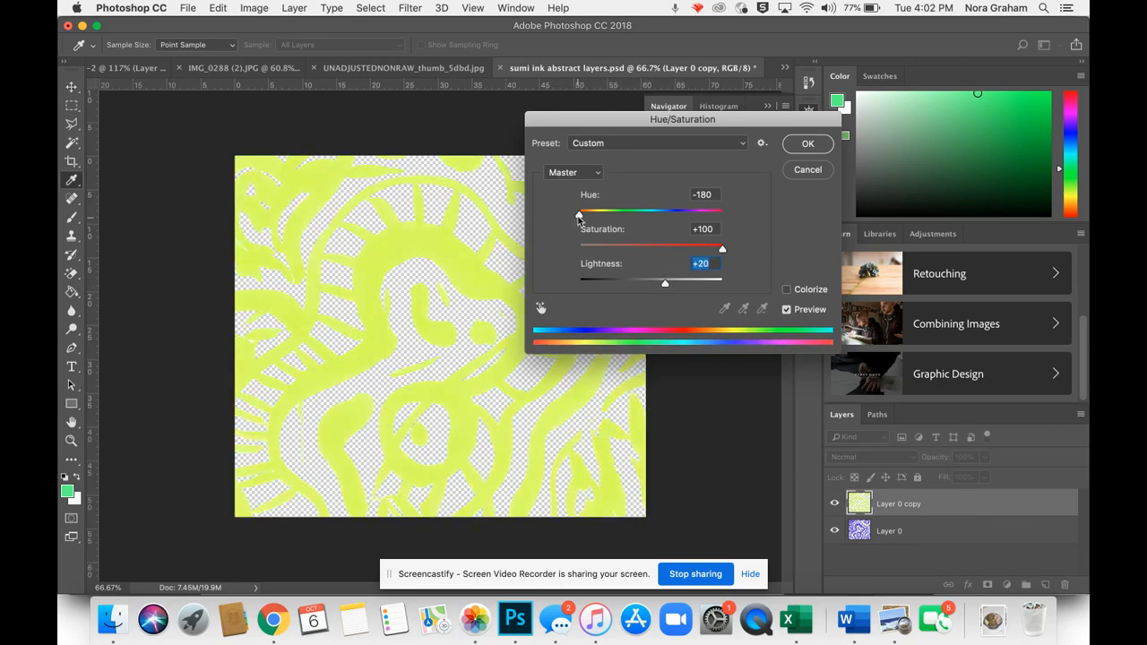
pyautogui.moveTo(579, 216); pyautogui.dragTo(582, 217)
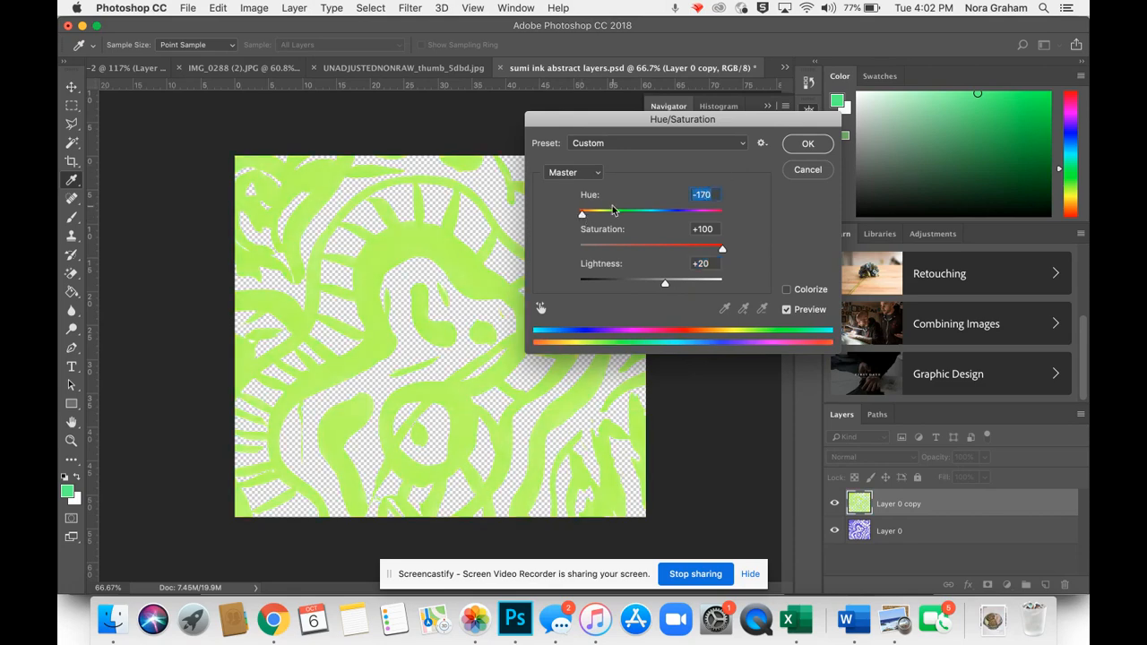
pyautogui.click(807, 146)
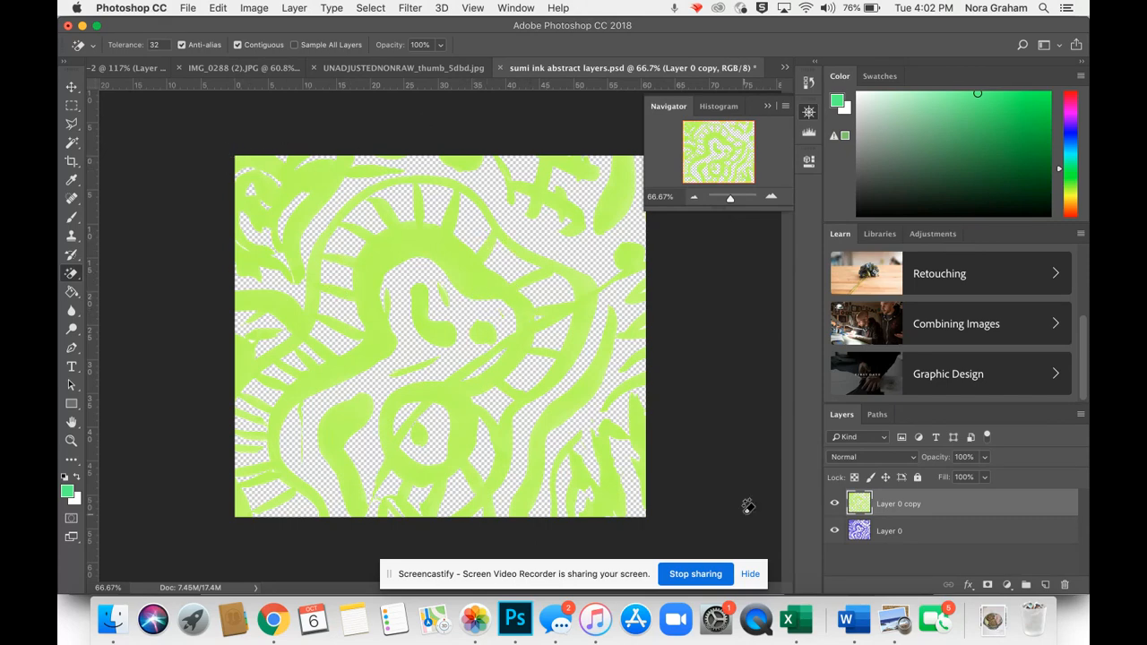
# Toggle the lime layer's visibility to view the purple strokes beneath, and try lowering its opacity before restoring it to 100%
pyautogui.click(835, 506)
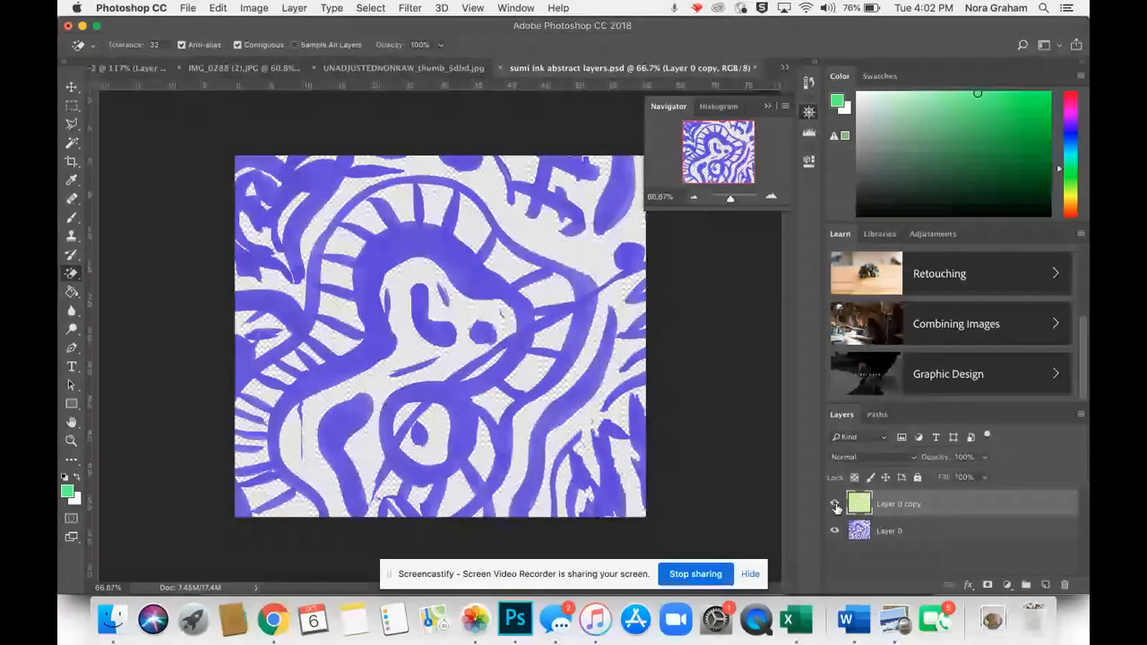
pyautogui.click(836, 506)
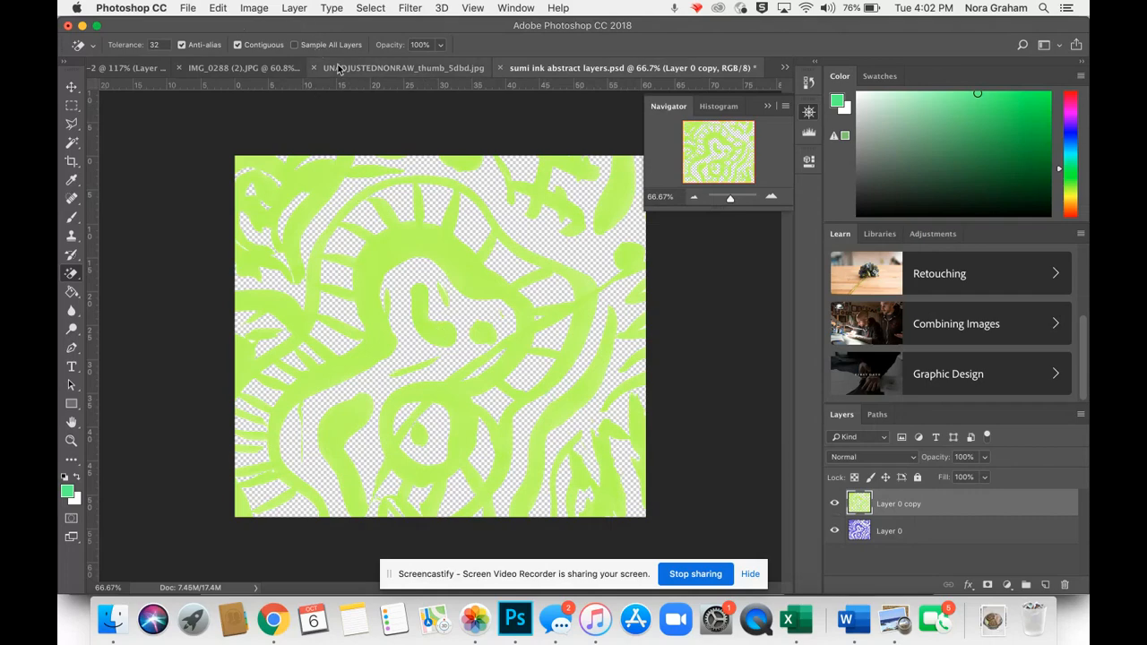
pyautogui.click(987, 458)
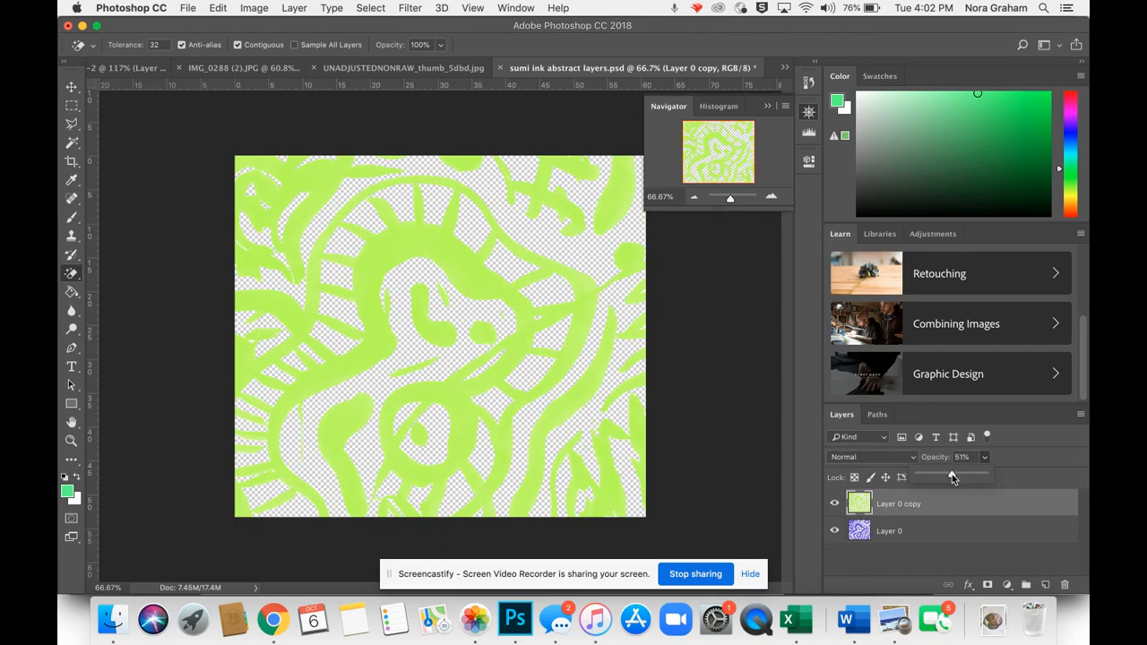
pyautogui.moveTo(952, 474); pyautogui.dragTo(984, 474)
# Free Transform the lime layer, shifting it right to X 907 px and rotating it to about -179.29°, and commit the transformation
pyautogui.click(216, 8)
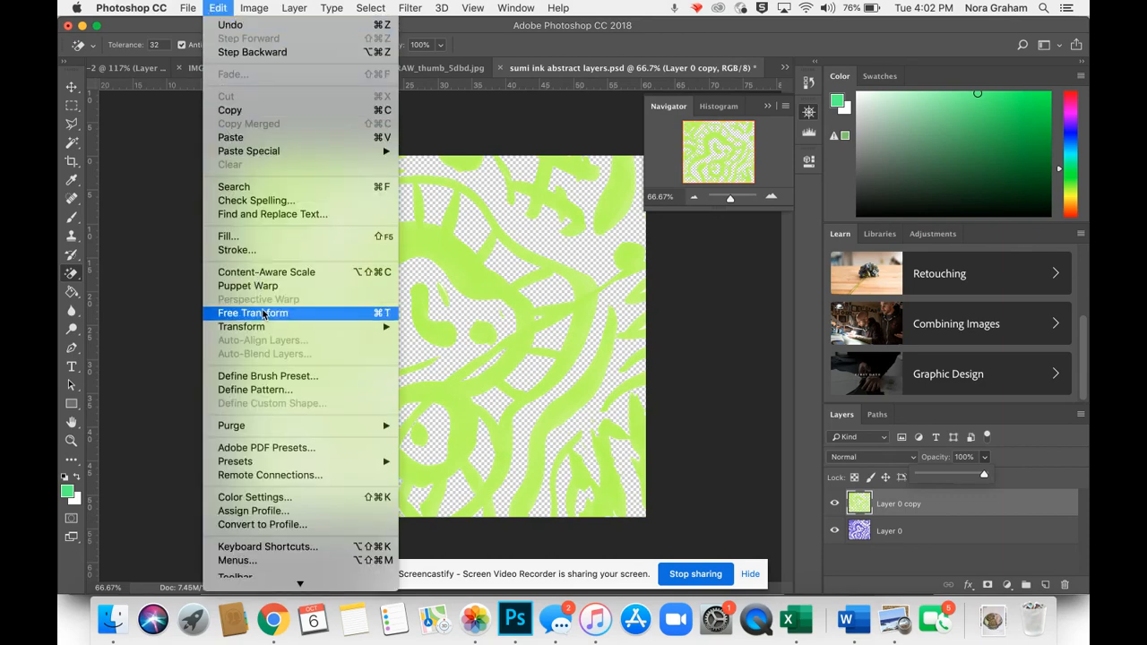
pyautogui.click(495, 303)
pyautogui.press('super+t')
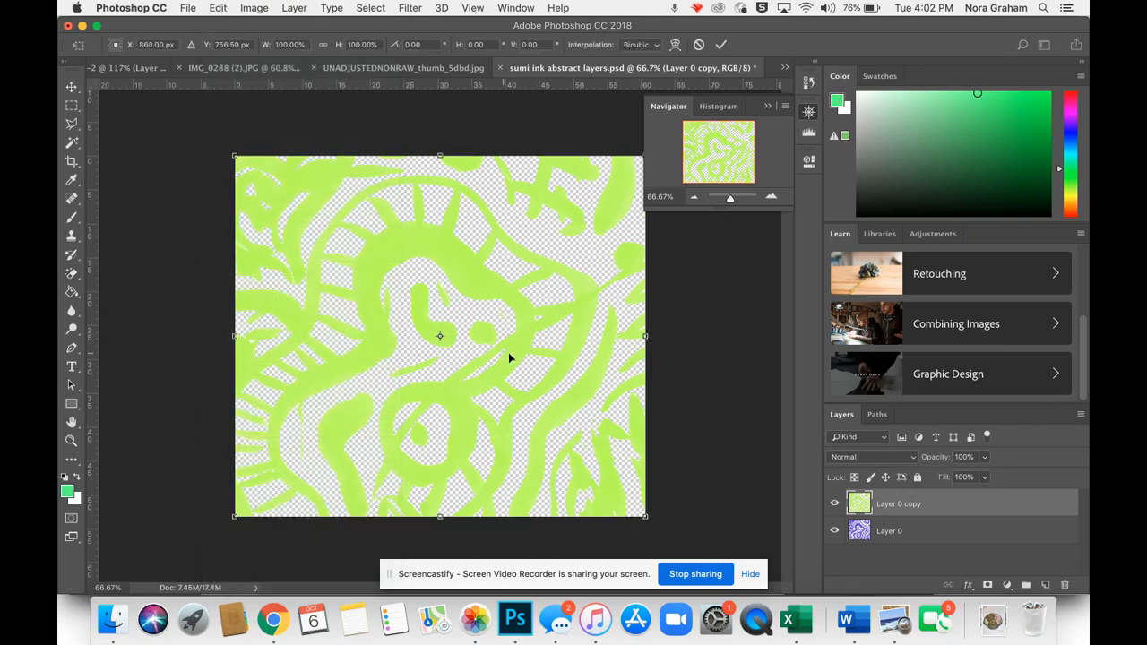
pyautogui.moveTo(508, 352); pyautogui.dragTo(514, 351)
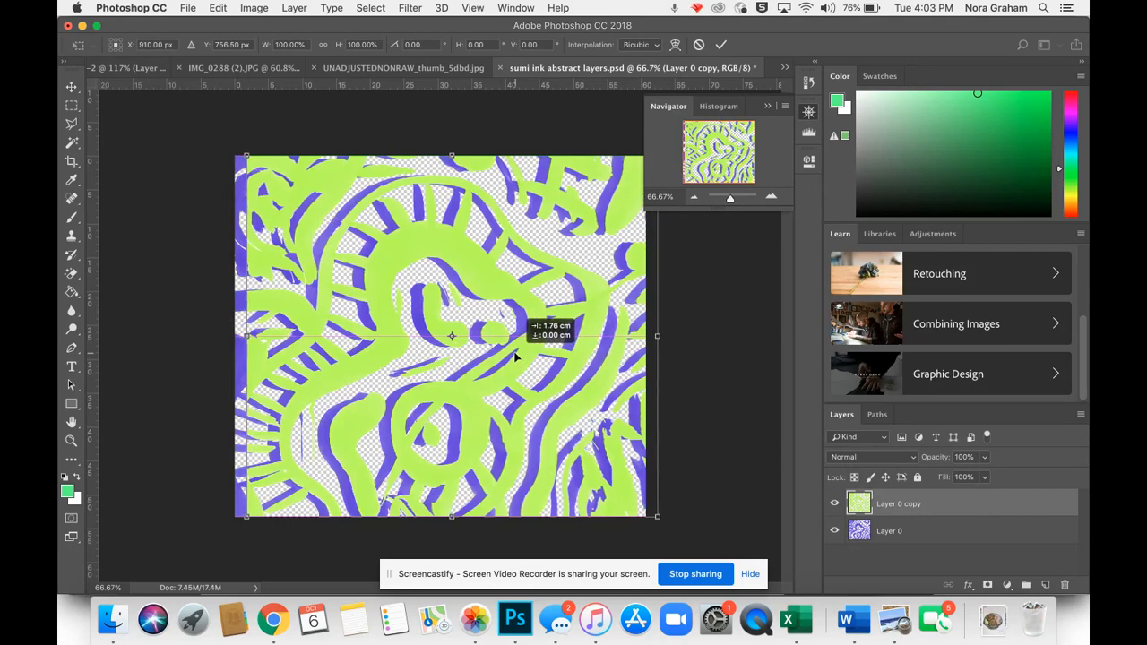
pyautogui.press('Left')
pyautogui.press('Left')
pyautogui.press('Left')
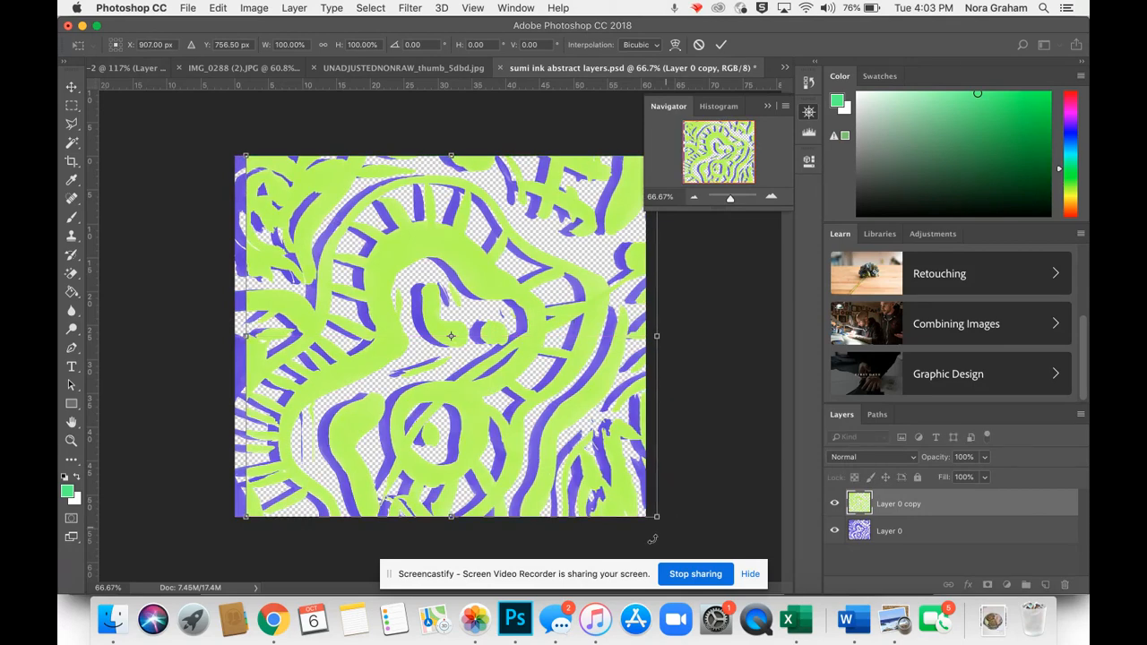
pyautogui.moveTo(653, 539); pyautogui.dragTo(318, 218)
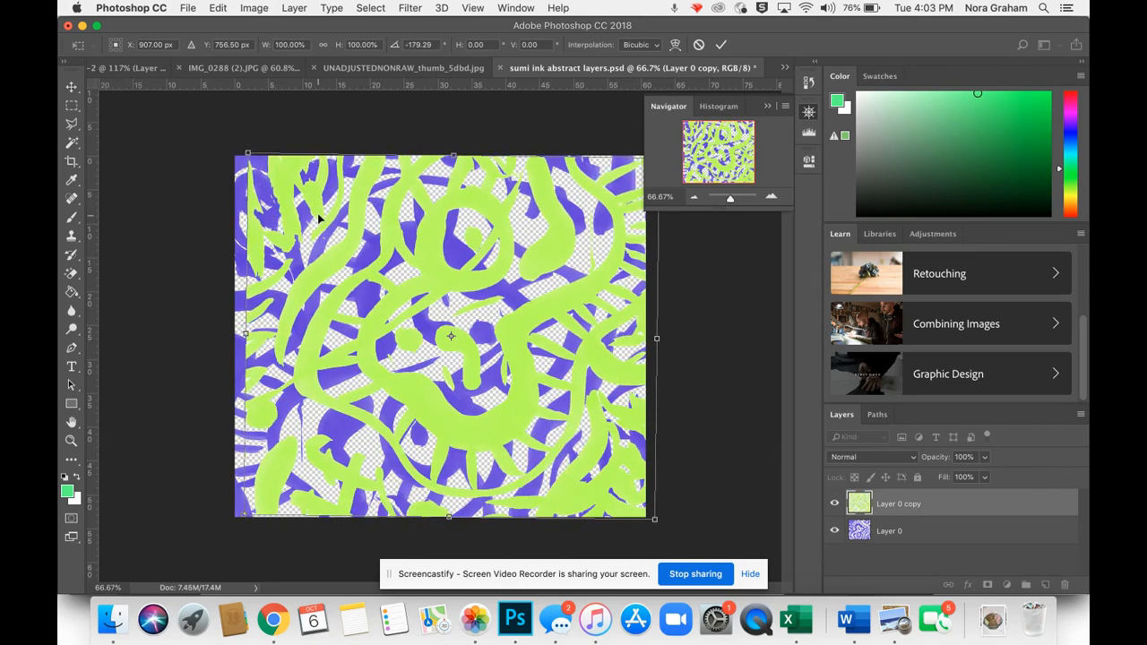
pyautogui.press('Return')
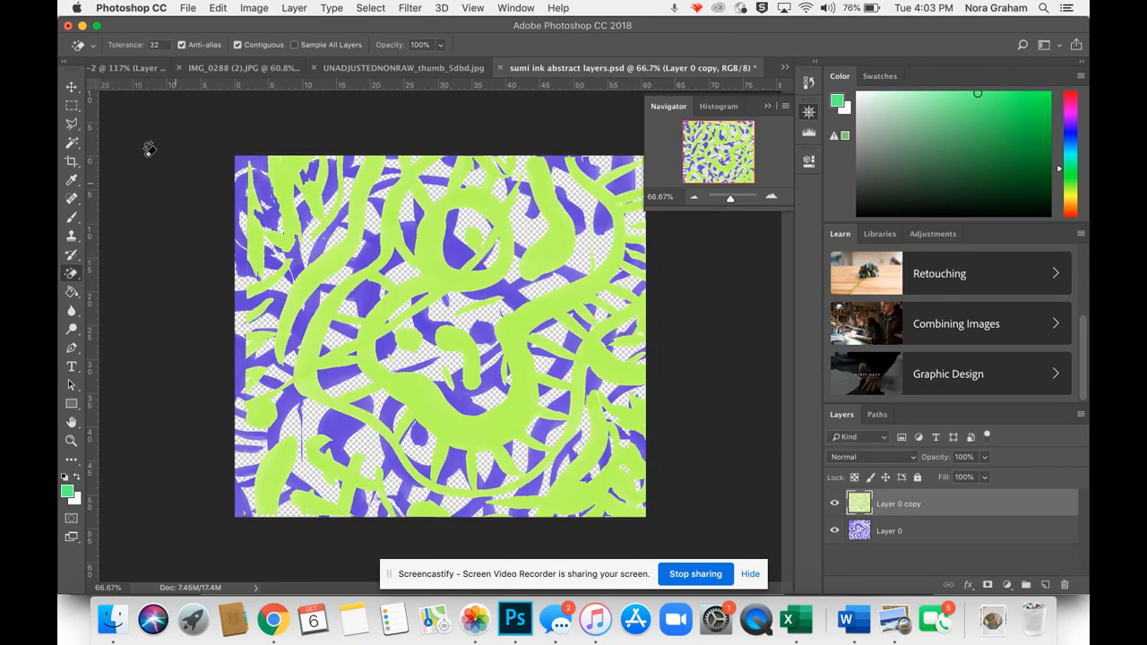
# Try moving the lime and purple layers together with the Move tool, and undo the shift
pyautogui.click(72, 87)
pyautogui.moveTo(348, 249); pyautogui.dragTo(325, 244)
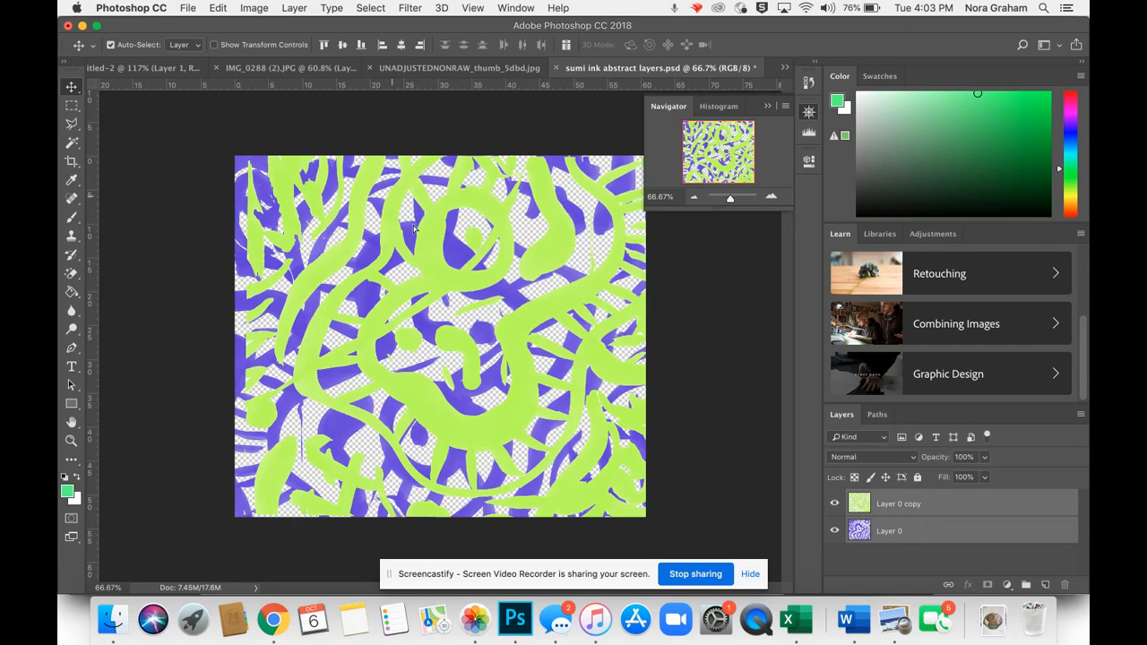
pyautogui.moveTo(414, 229); pyautogui.dragTo(433, 258)
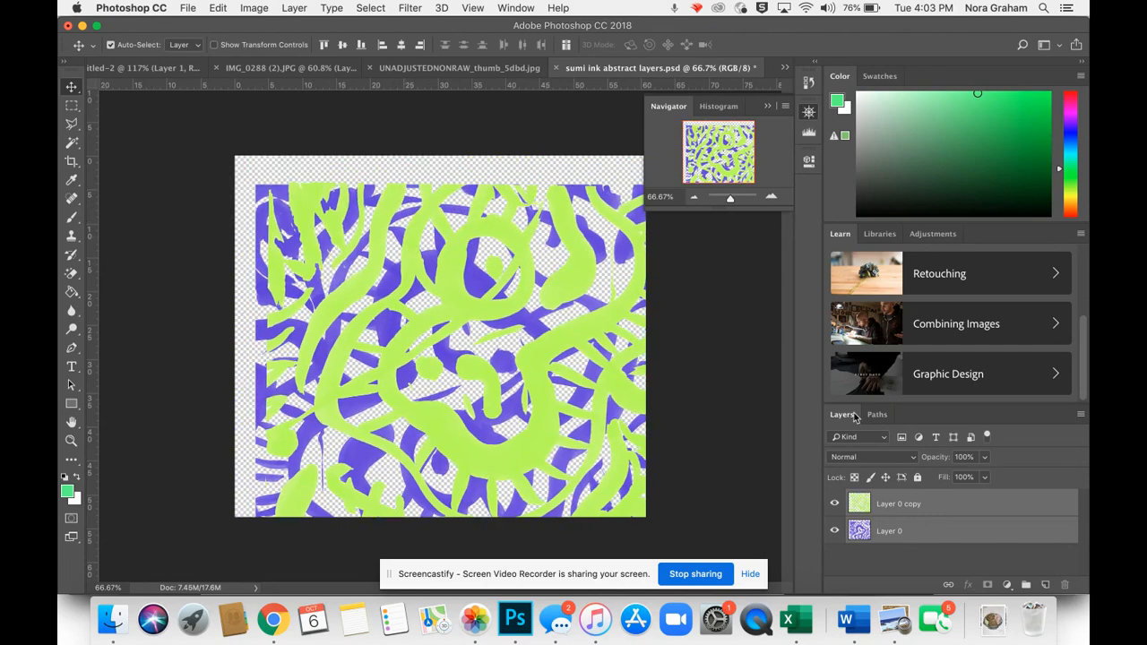
pyautogui.press('super+z')
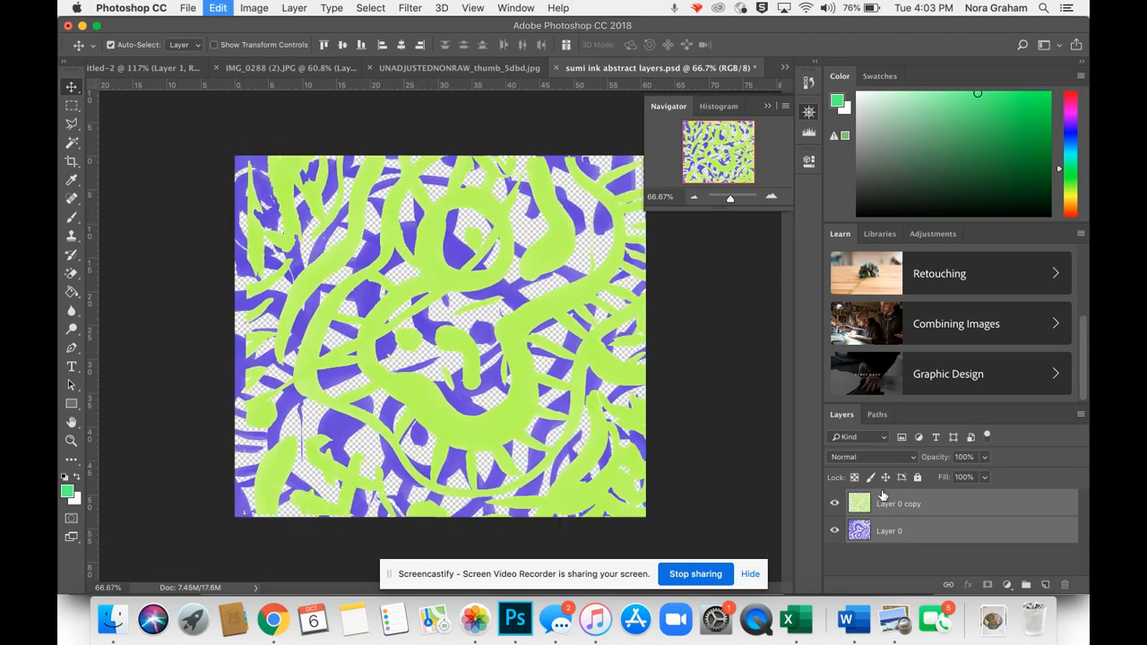
# Select only the lime layer and move it slightly left so its strokes reach the canvas's left edge
pyautogui.click(940, 528)
pyautogui.click(939, 501)
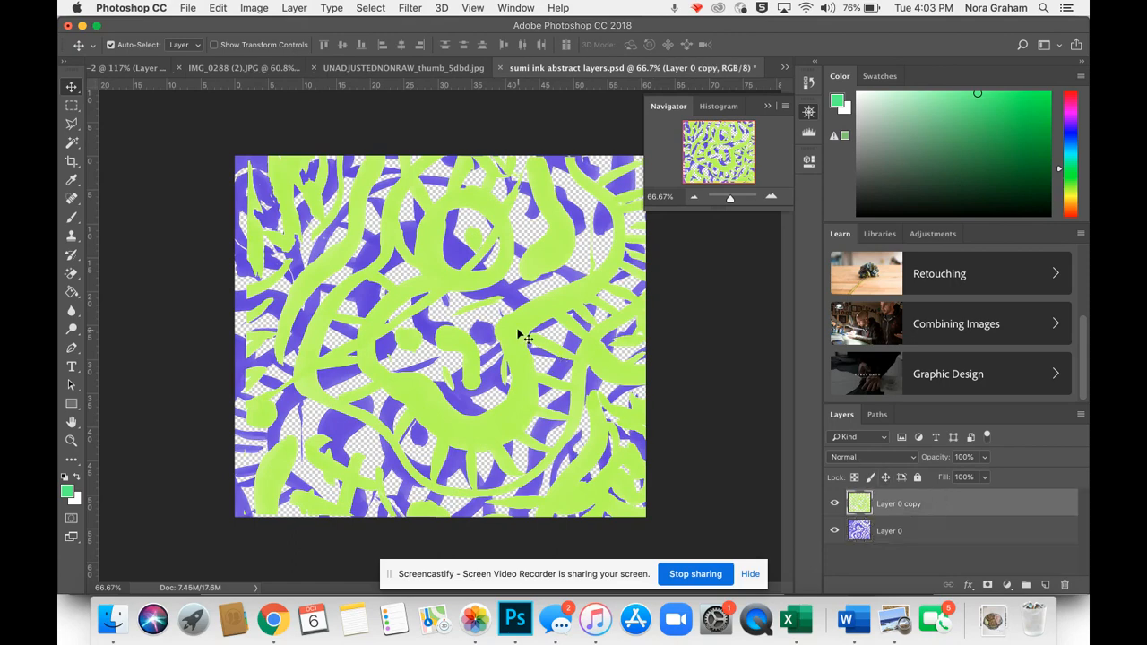
pyautogui.moveTo(501, 320)
pyautogui.mouseDown()
pyautogui.moveTo(508, 331)
pyautogui.moveTo(491, 342)
pyautogui.moveTo(492, 318)
pyautogui.moveTo(507, 326)
pyautogui.mouseUp()
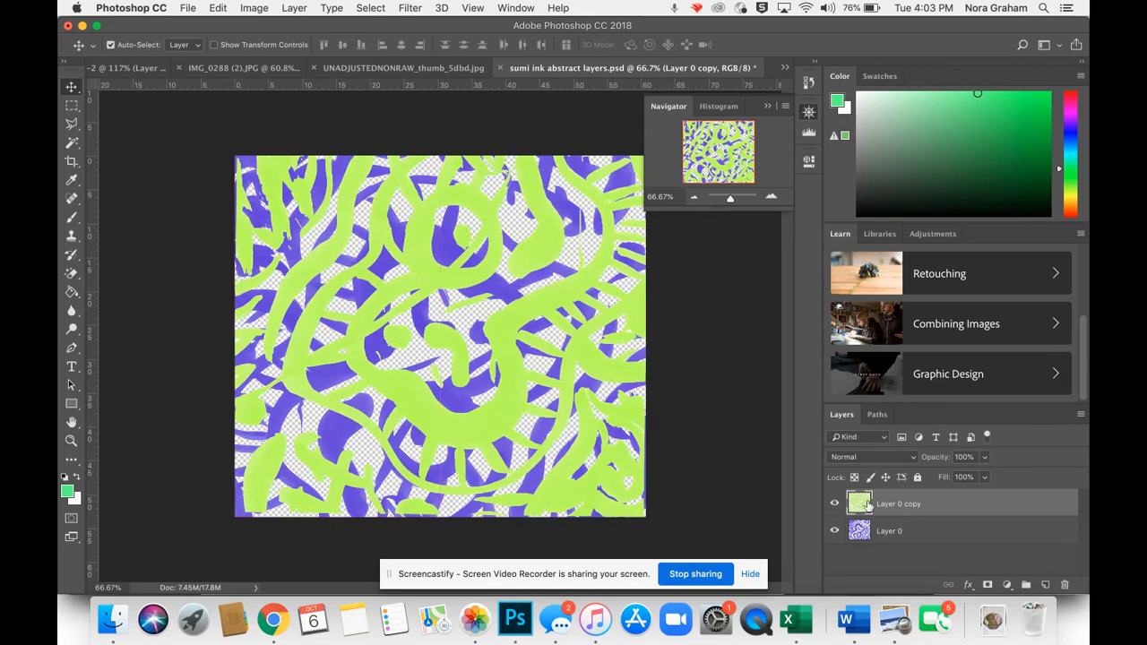
# Duplicate the lime stroke layer within the same document, keeping the suggested name
pyautogui.rightClick(925, 507)
pyautogui.click(853, 565)
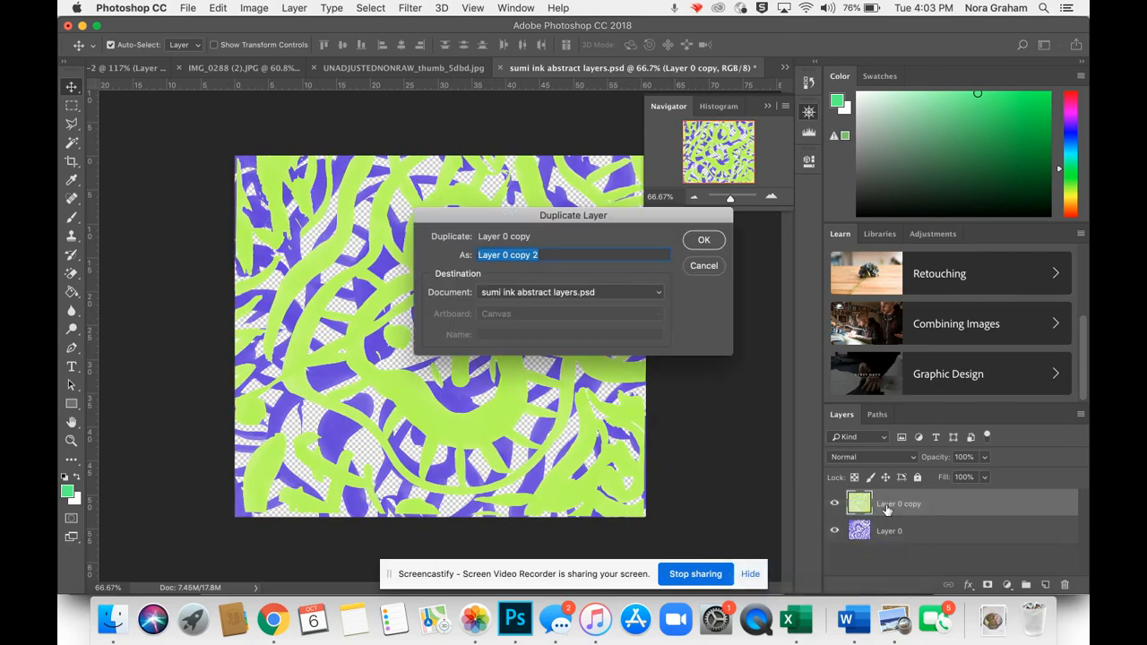
pyautogui.click(704, 240)
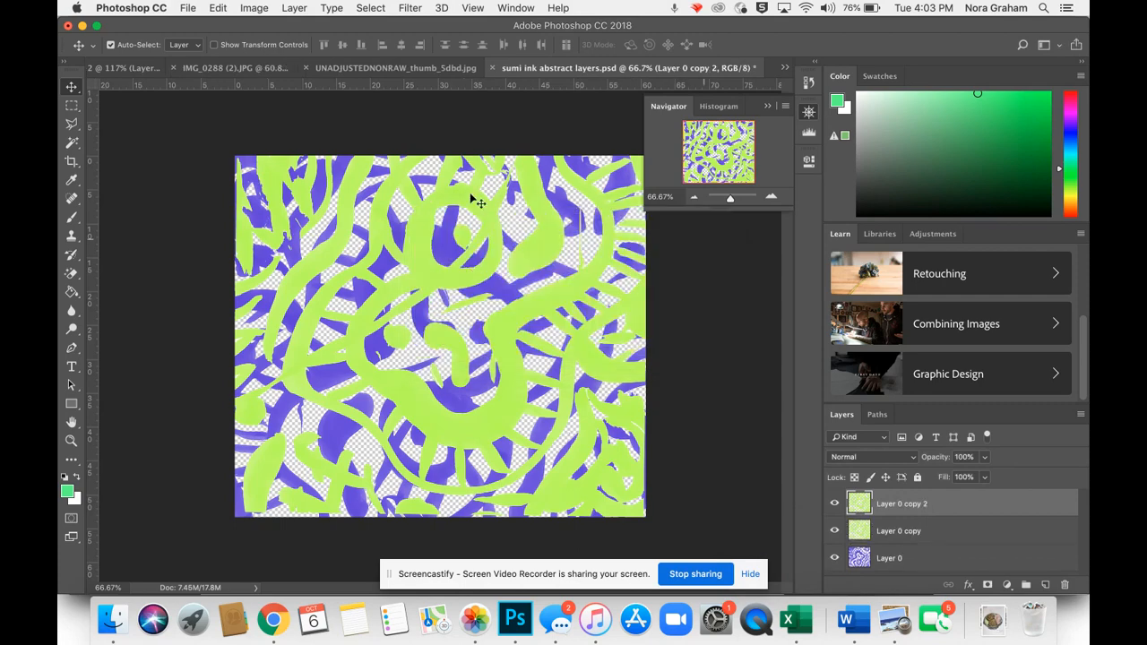
# Recolor the new top copy to mint green with Hue/Saturation, using hue +57
pyautogui.click(255, 9)
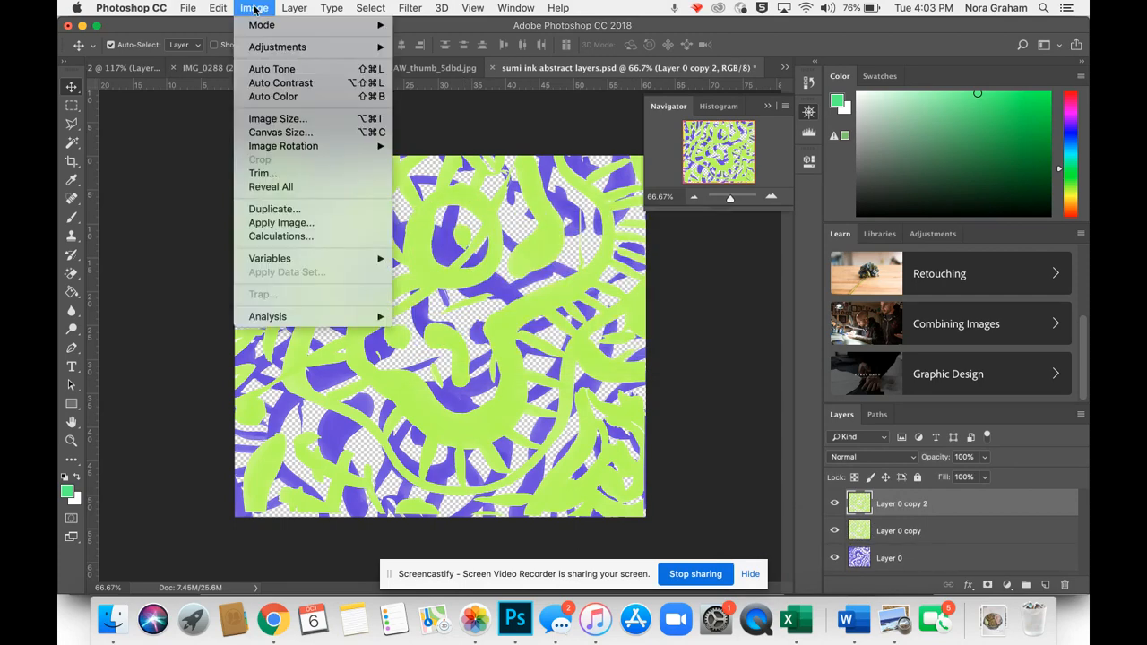
pyautogui.moveTo(268, 46)
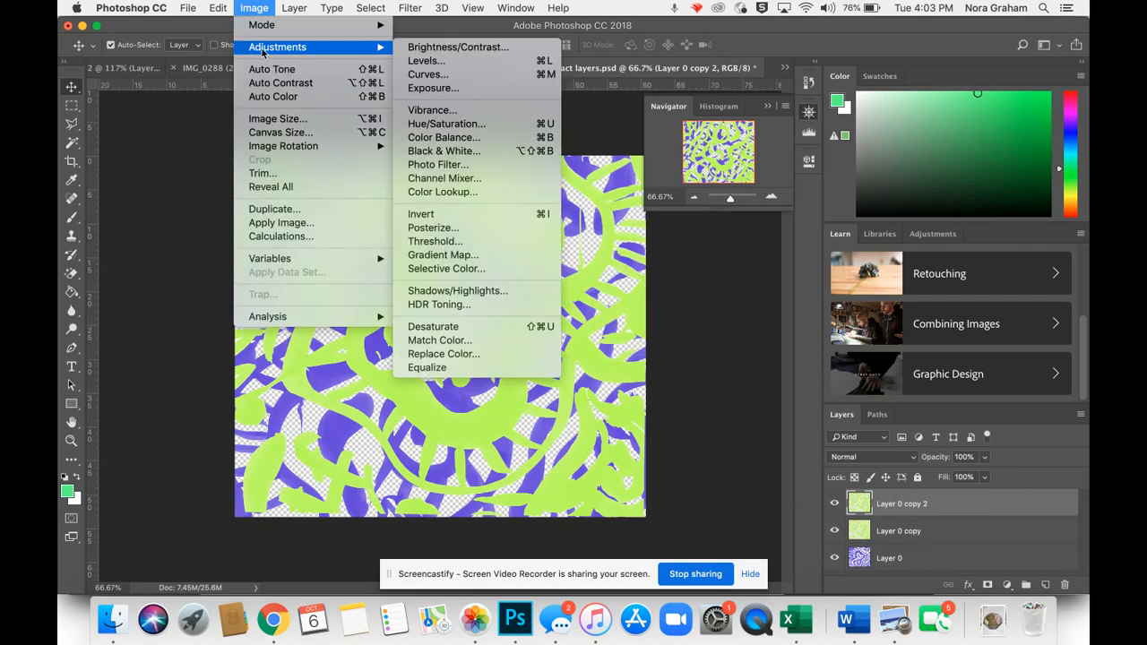
pyautogui.click(473, 124)
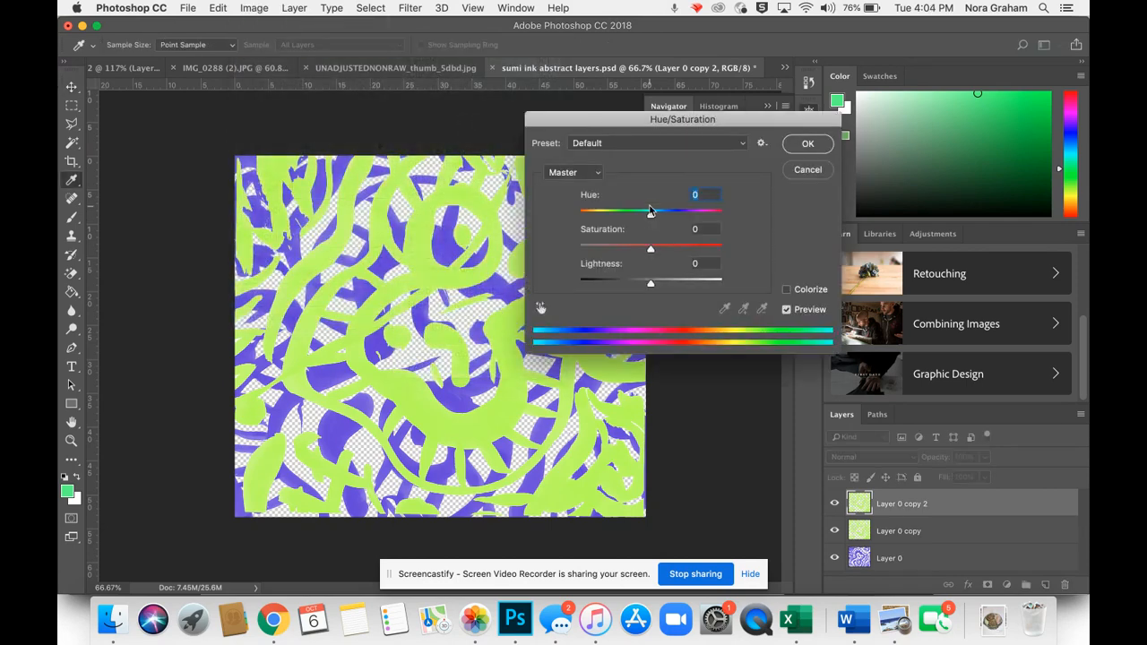
pyautogui.moveTo(654, 219); pyautogui.dragTo(688, 219)
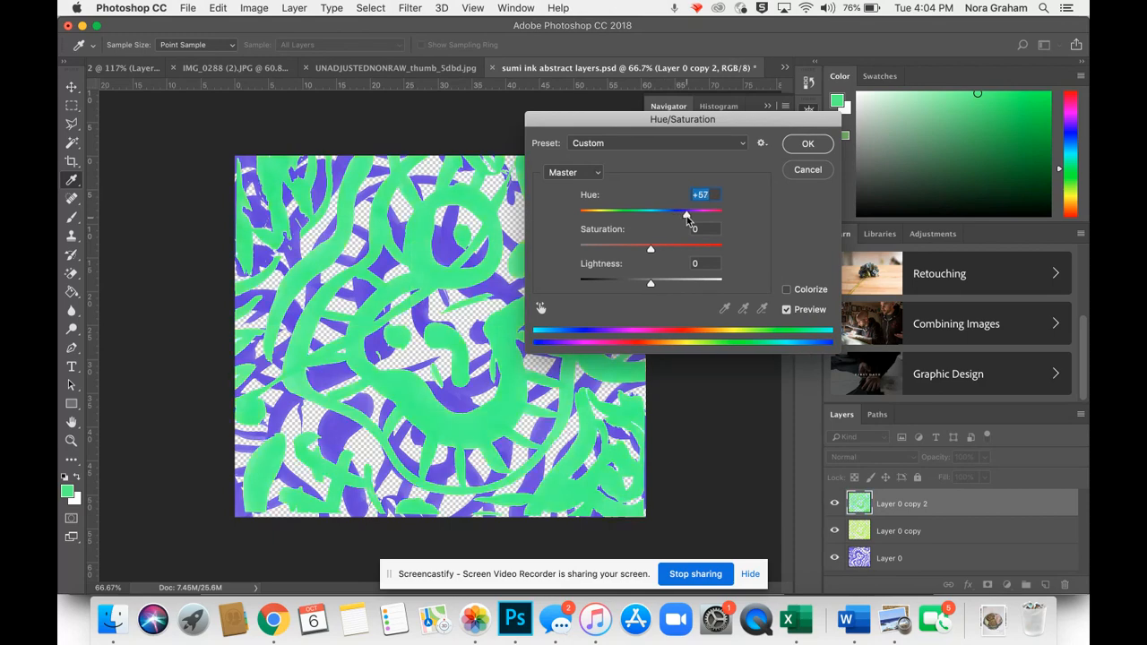
pyautogui.click(804, 145)
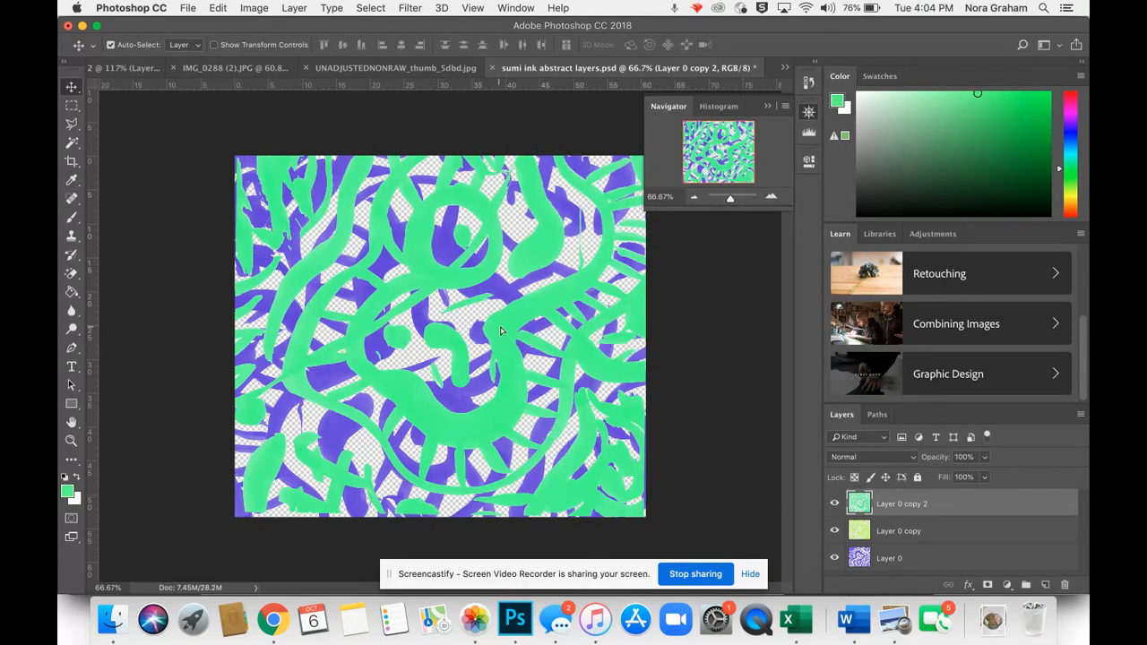
# Offset the mint green layer slightly to the right so the lime strokes show along its edges
pyautogui.moveTo(502, 331); pyautogui.dragTo(510, 331)
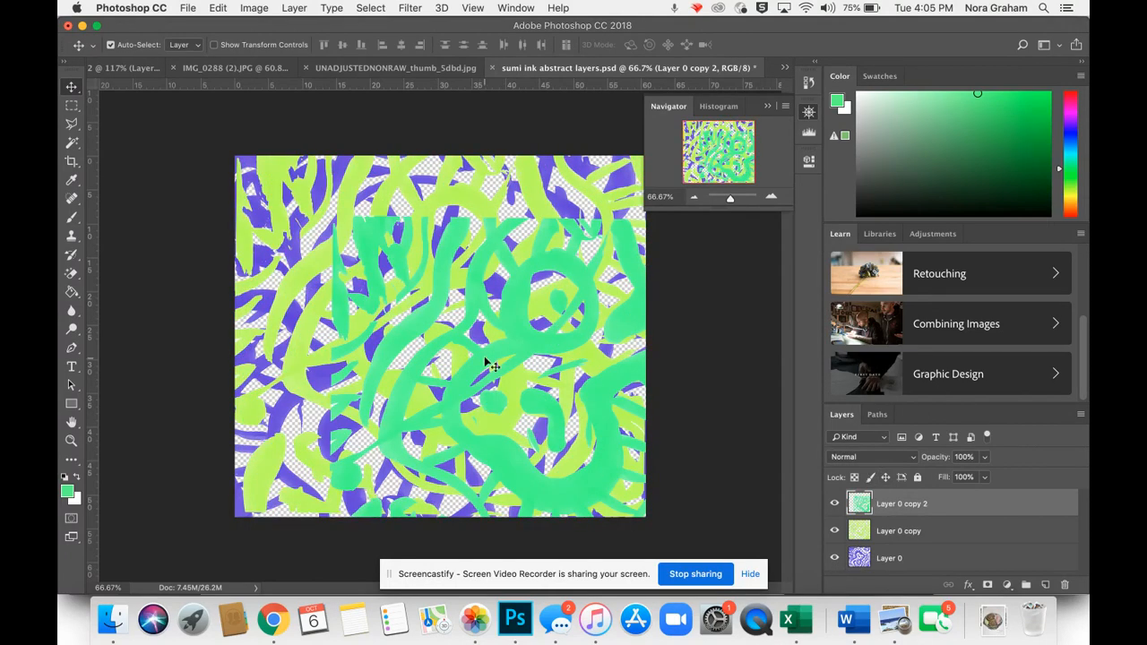
pyautogui.moveTo(463, 337); pyautogui.dragTo(405, 299)
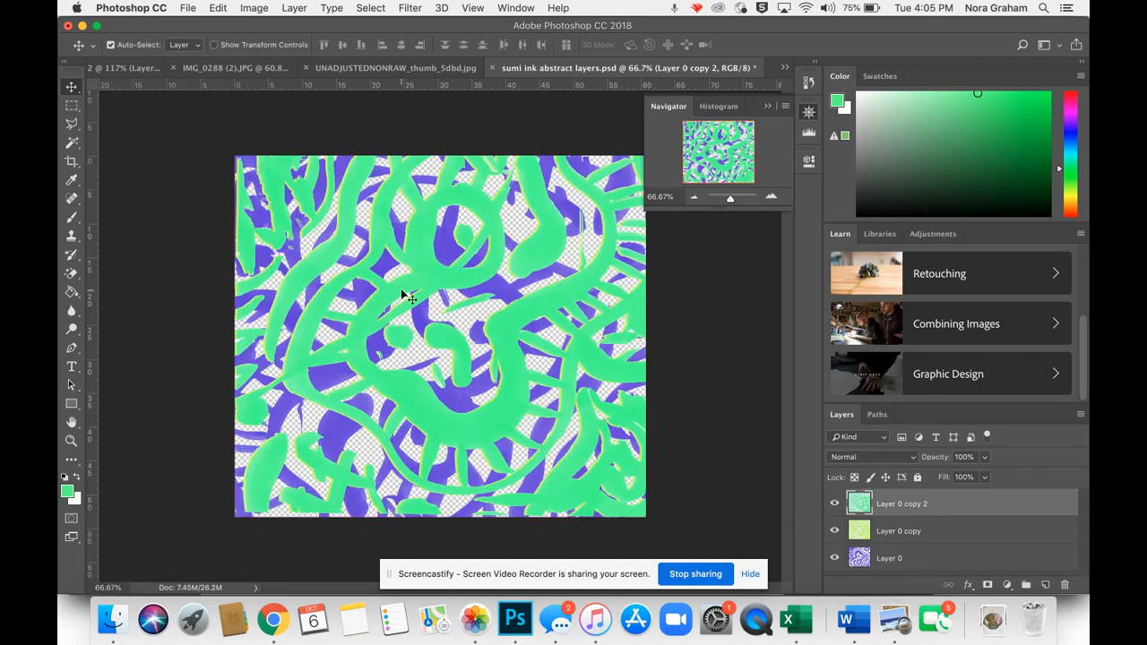
pyautogui.press('Right')
pyautogui.press('Right')
pyautogui.press('Right')
pyautogui.press('Right')
pyautogui.press('Right')
pyautogui.press('Right')
pyautogui.press('Right')
pyautogui.press('Right')
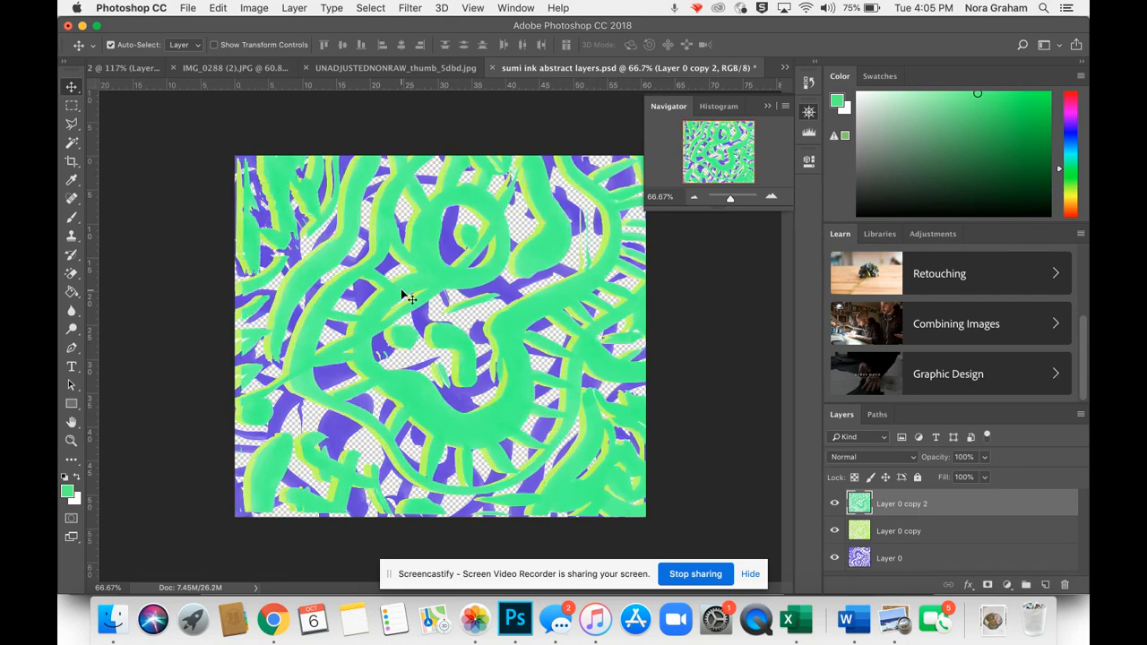
# Add a new empty layer on top and set the foreground color to light blue 5bc3f8
pyautogui.click(1046, 585)
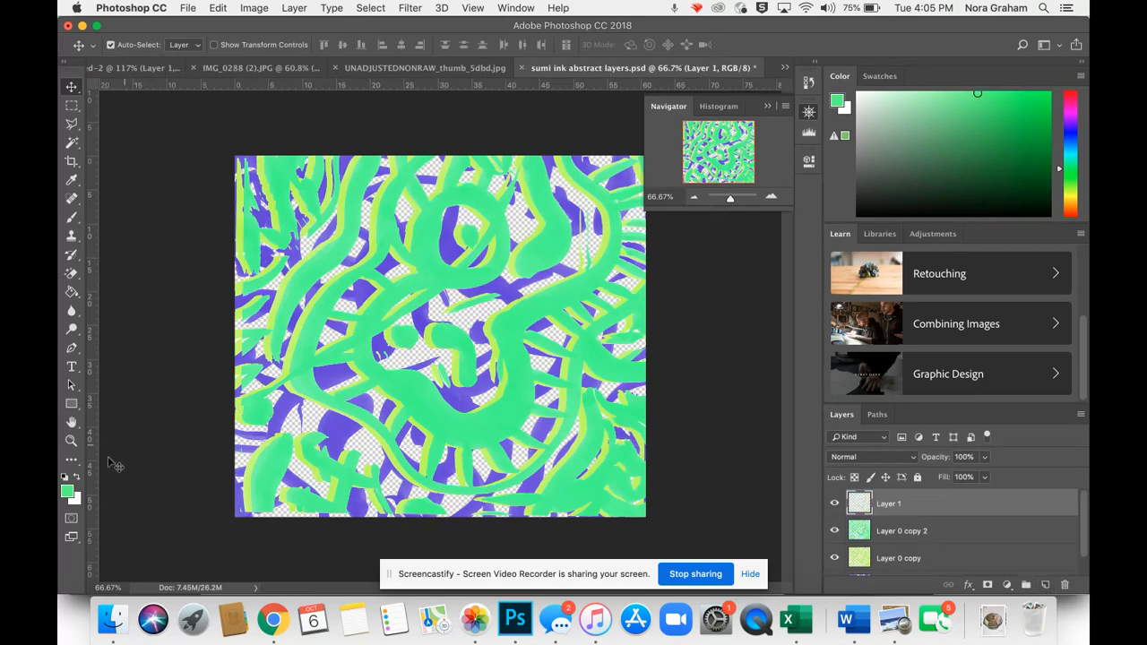
pyautogui.click(67, 492)
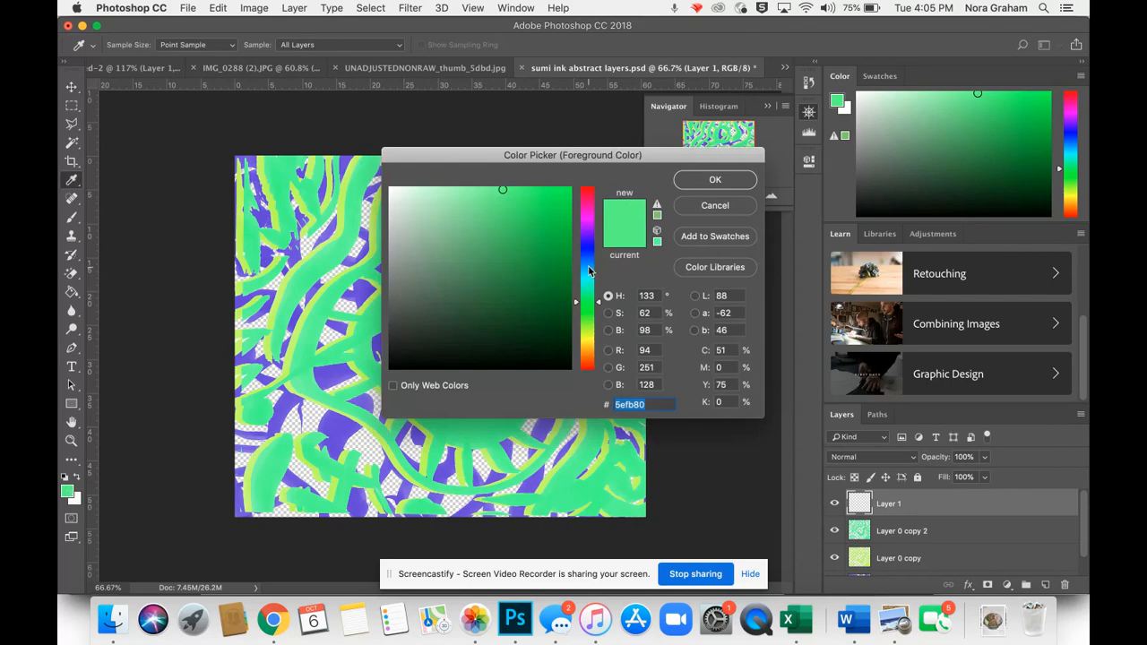
pyautogui.click(590, 268)
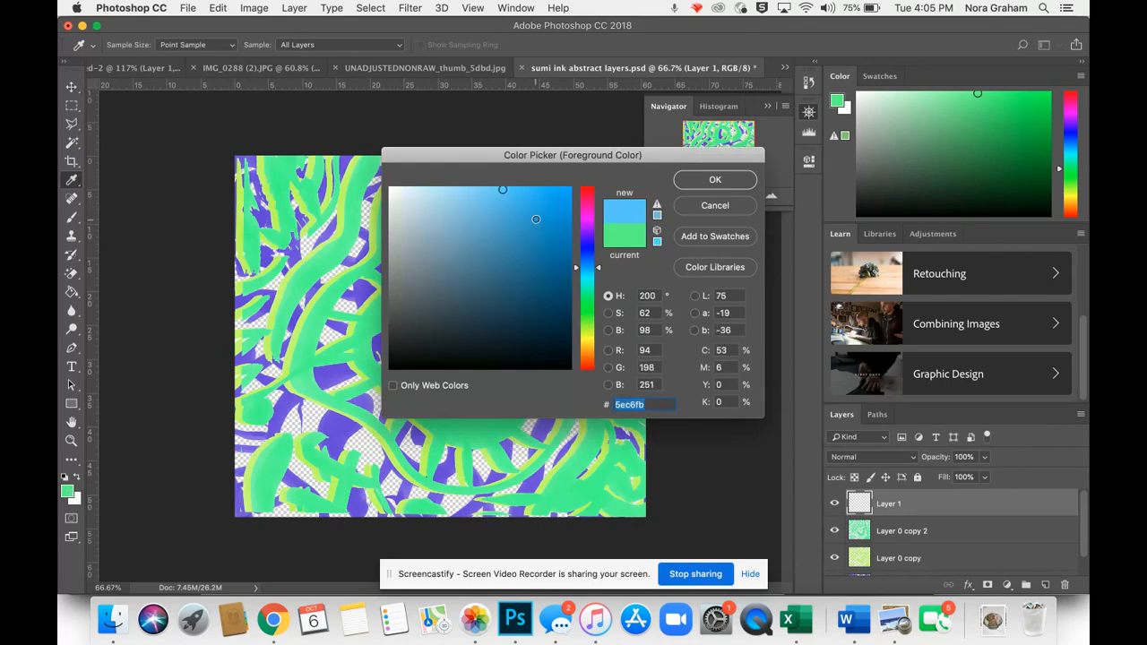
pyautogui.click(536, 218)
pyautogui.click(528, 190)
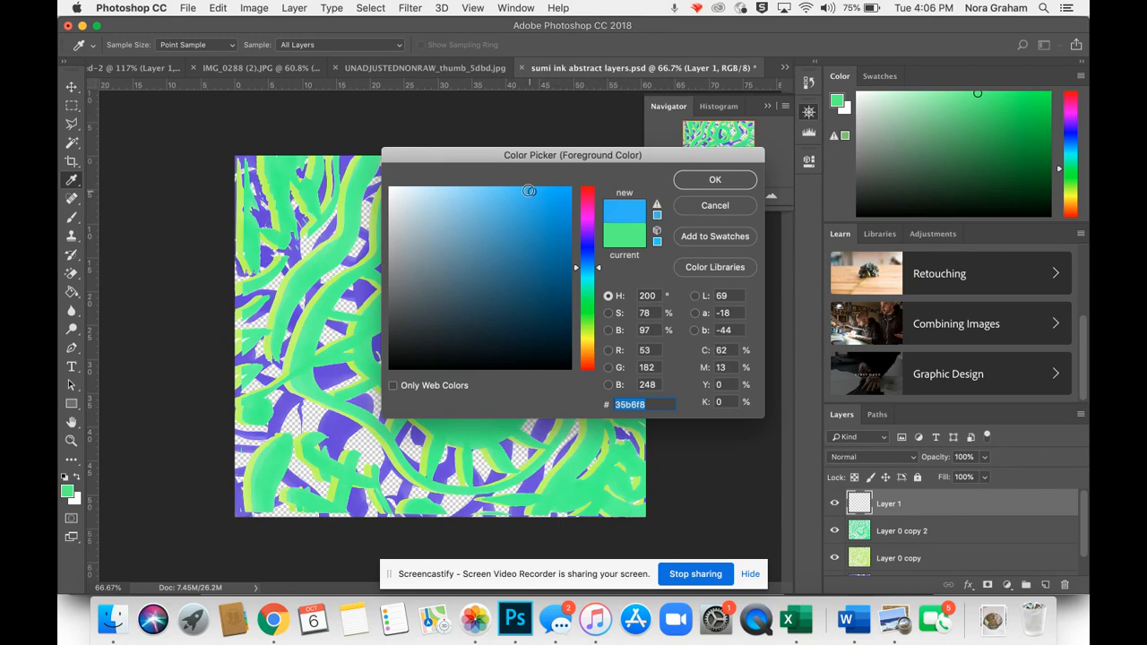
pyautogui.click(504, 192)
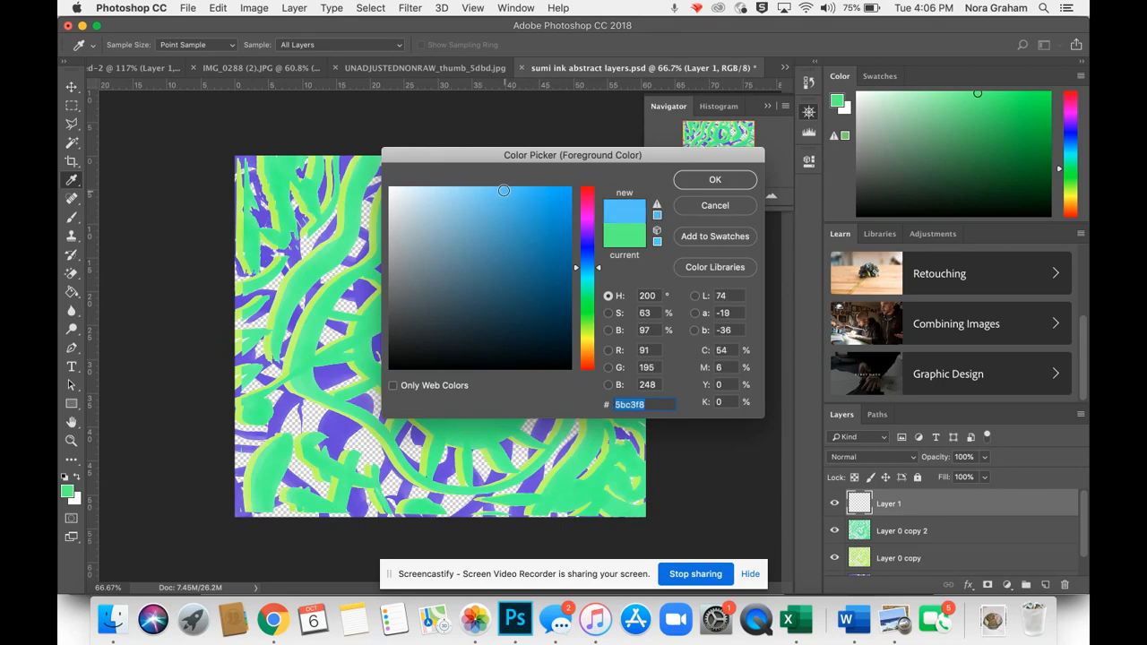
pyautogui.click(691, 181)
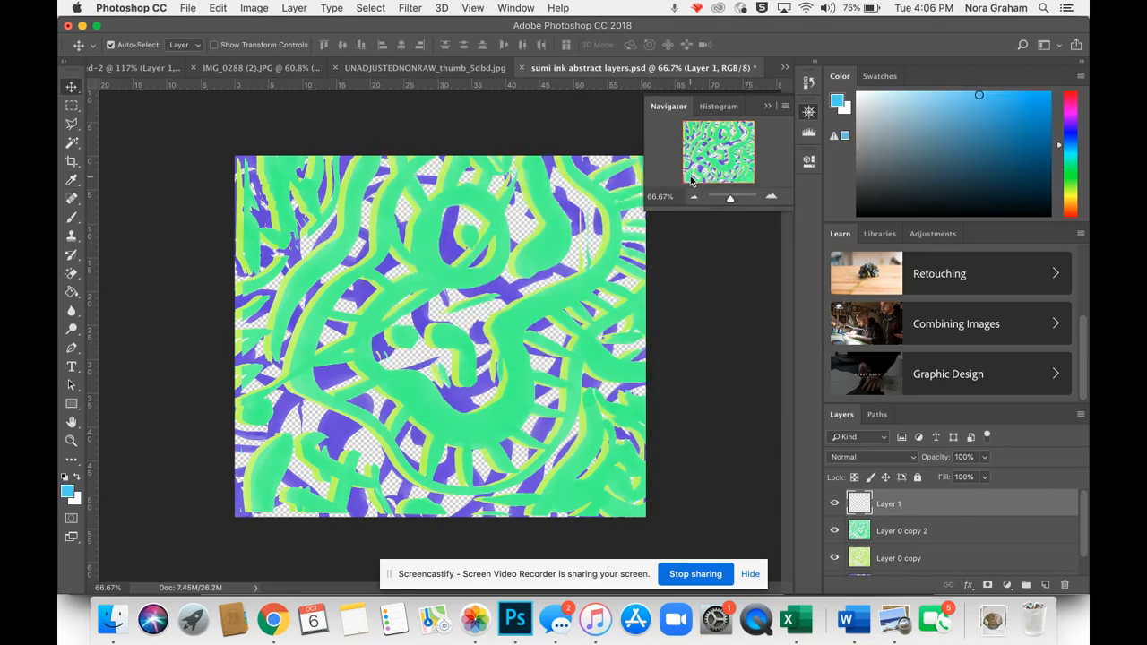
# Fill the entire new layer with the light blue foreground color using the Paint Bucket
pyautogui.click(73, 292)
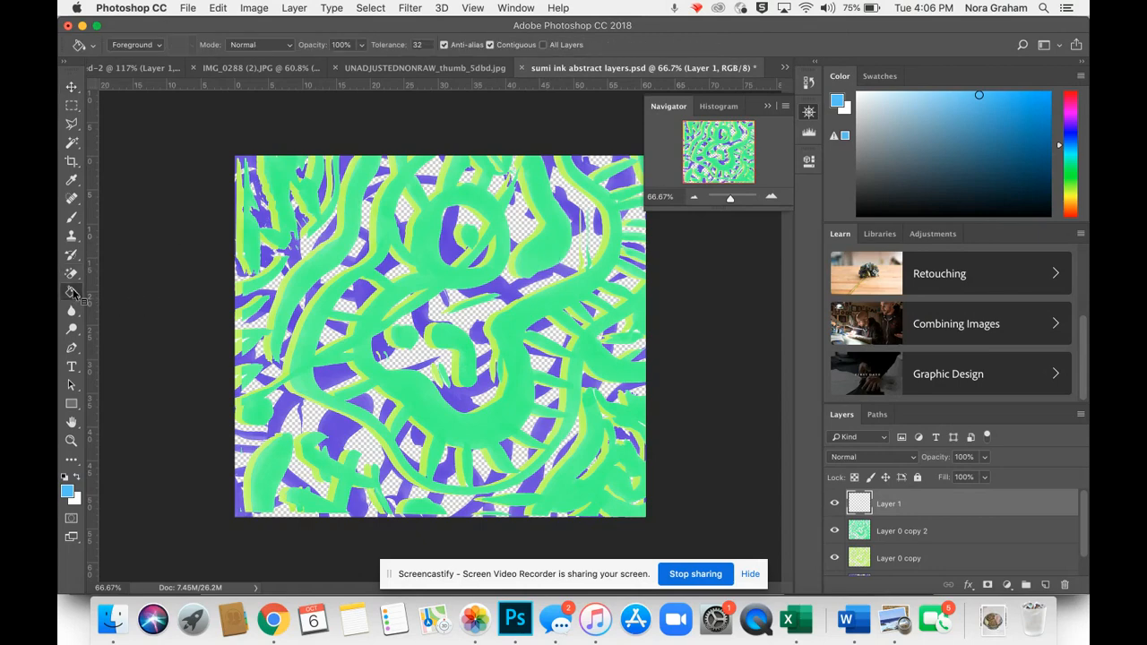
pyautogui.rightClick(73, 293)
pyautogui.click(75, 296)
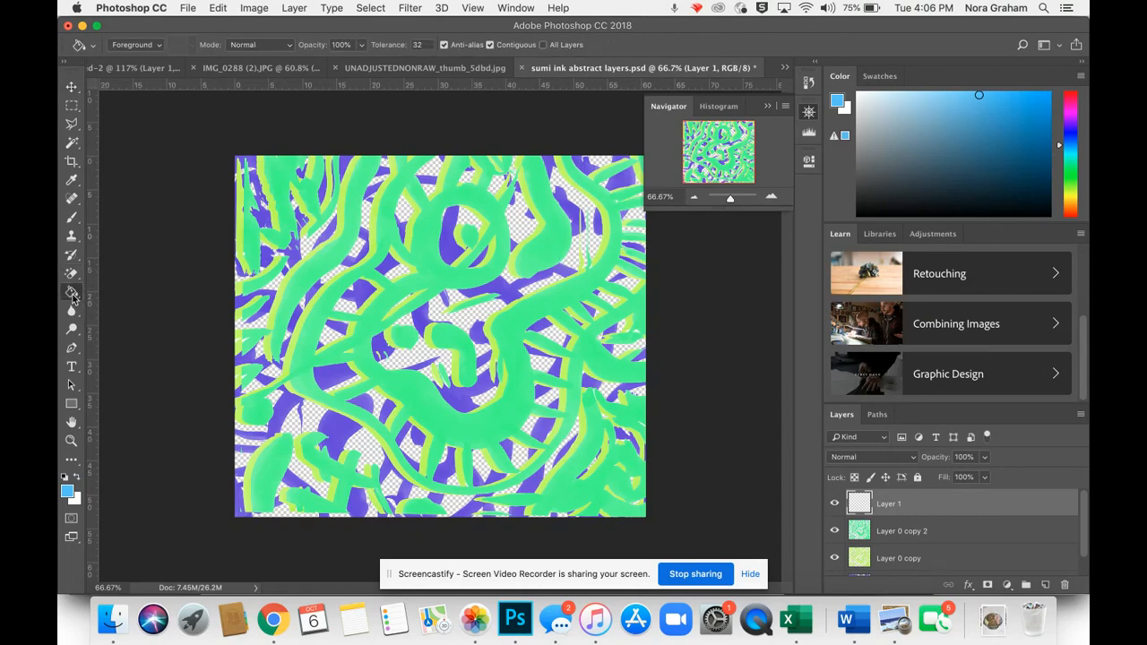
pyautogui.click(349, 287)
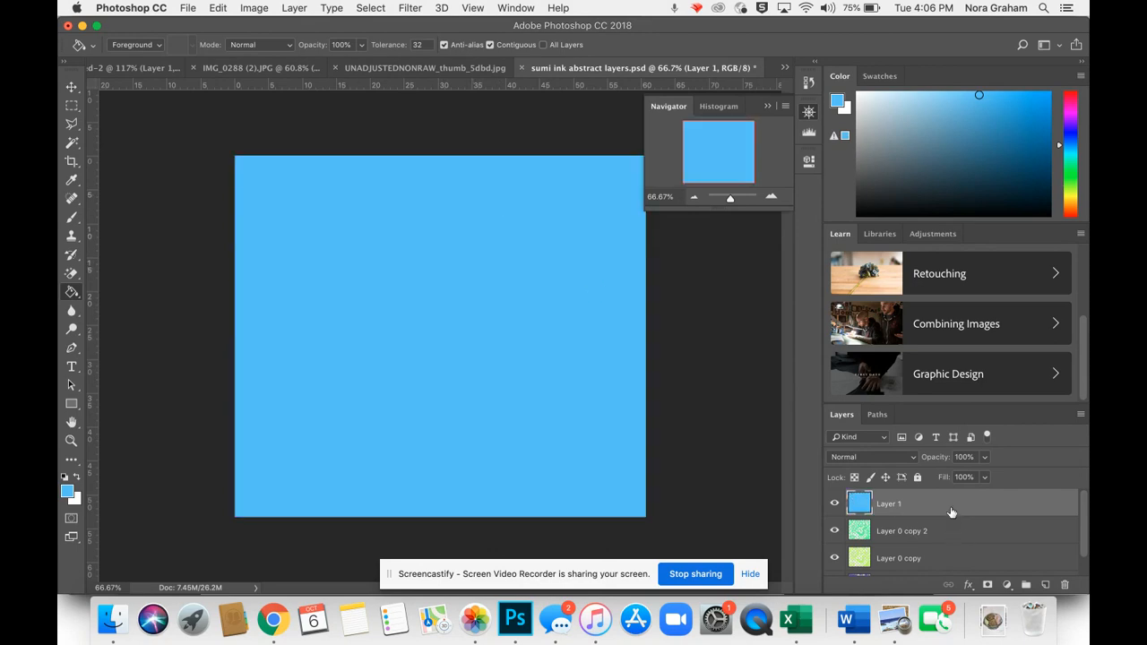
# Move the blue layer to the bottom of the layer stack, below the purple strokes, as the background
pyautogui.moveTo(951, 512); pyautogui.dragTo(952, 538)
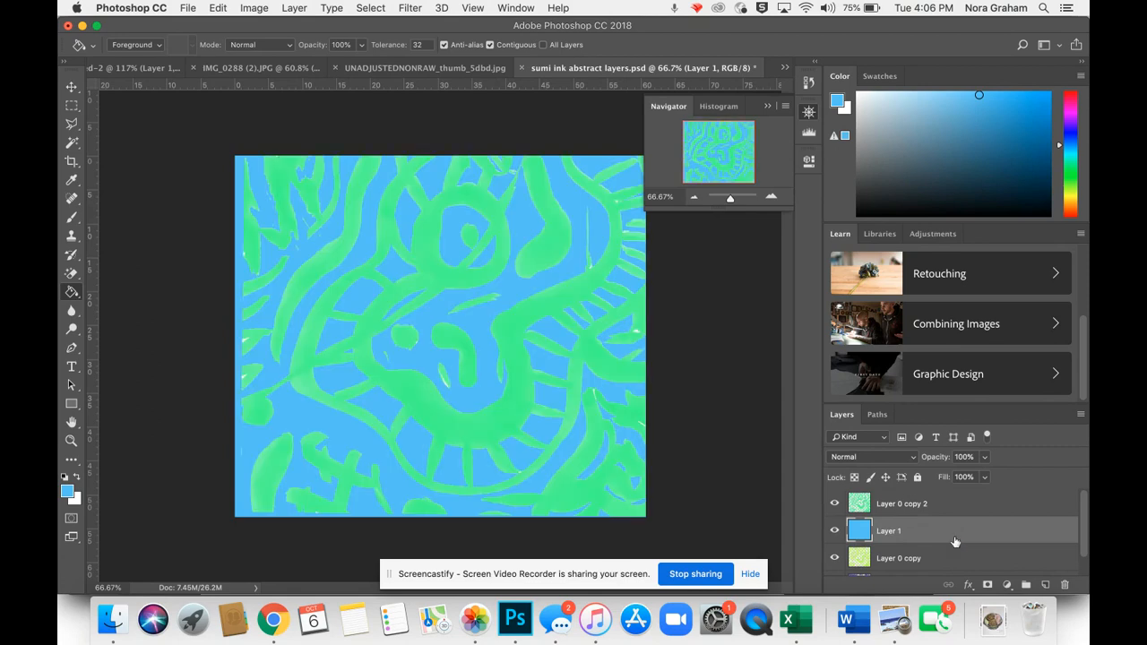
pyautogui.moveTo(955, 541); pyautogui.dragTo(945, 573)
pyautogui.scroll(-2, 953, 570)
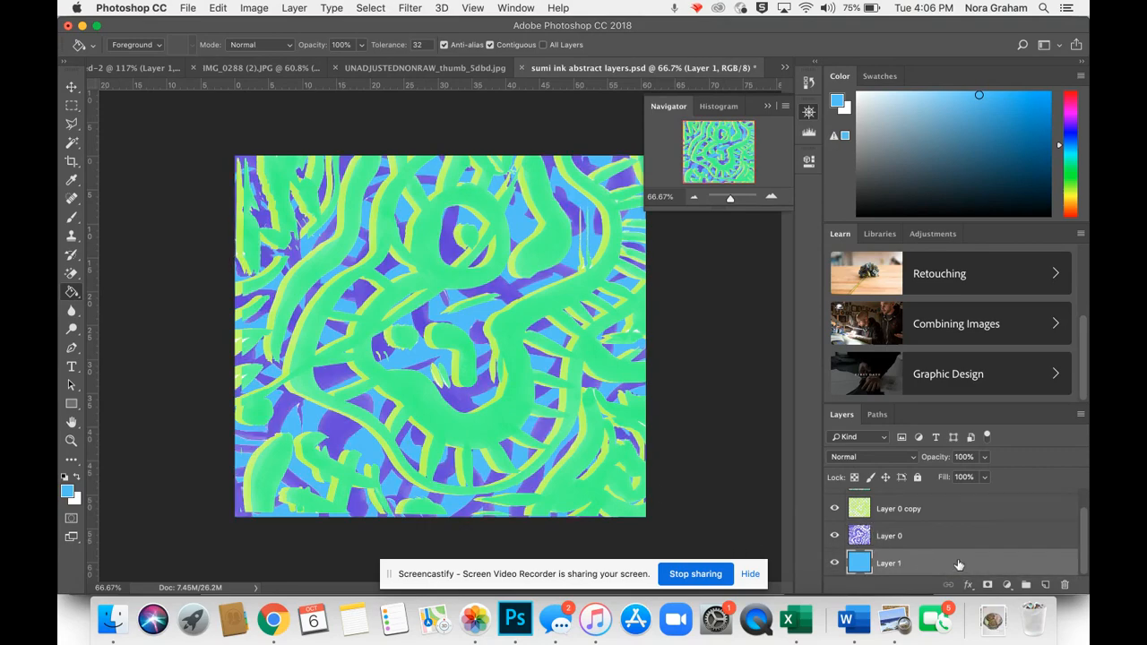
# Flatten the image so all the stroke layers and the blue fill merge into a single background layer
pyautogui.rightClick(959, 563)
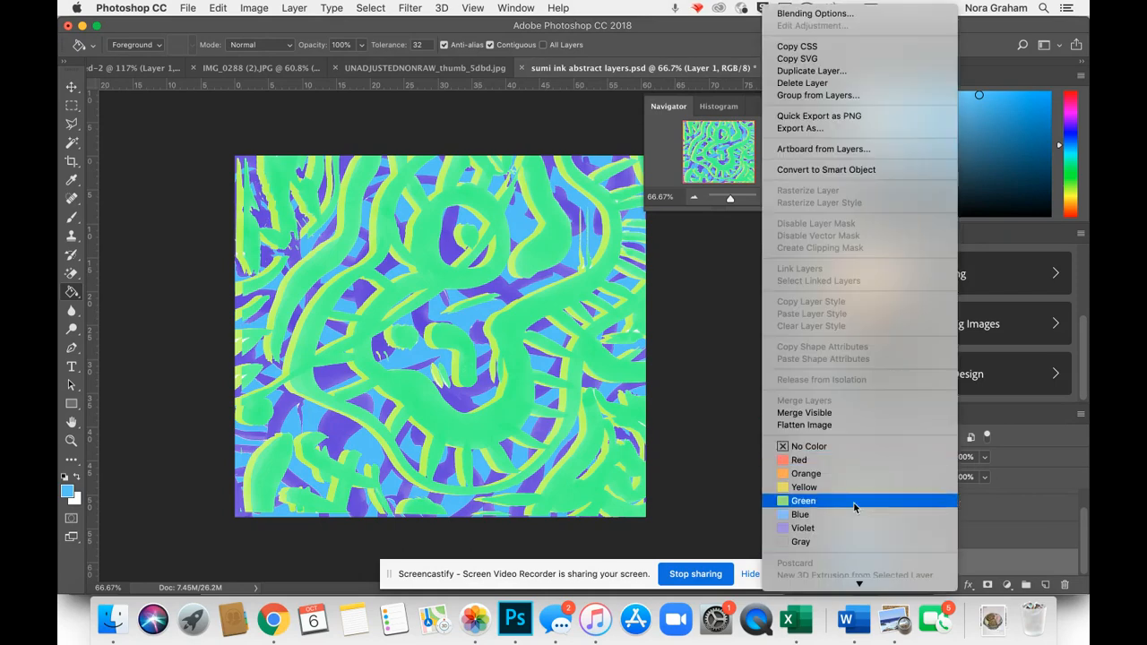
pyautogui.click(860, 420)
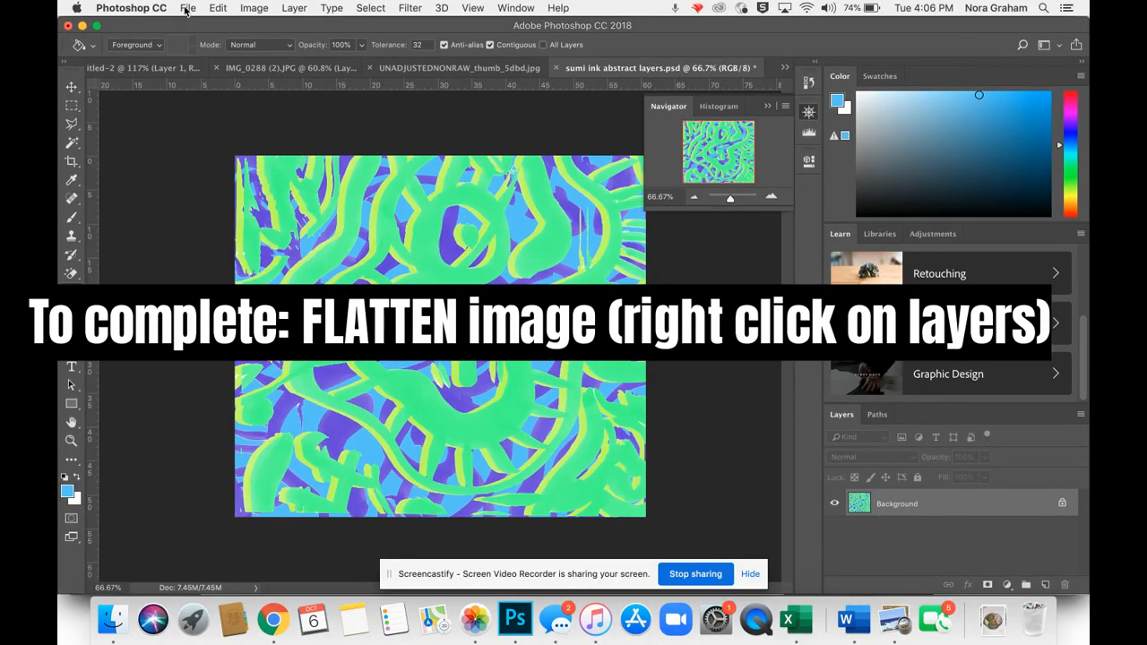
# Save the flattened artwork to the Desktop as a JPEG named "sumi ink abstract layers 2" with quality 8 (High) and the Progressive format option
pyautogui.click(187, 9)
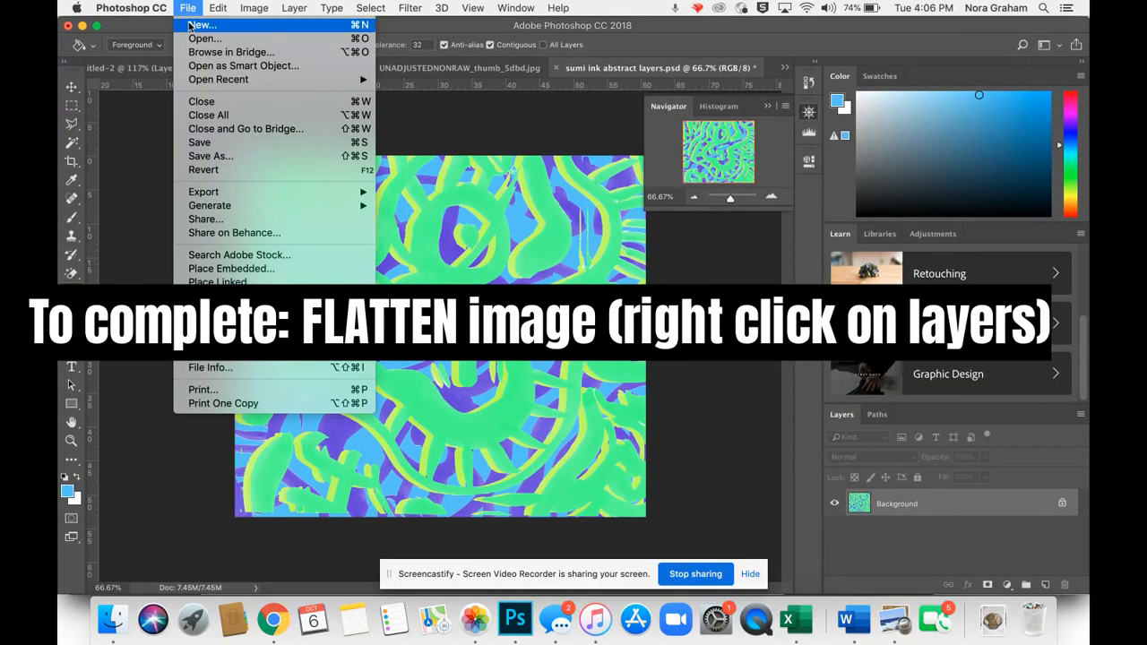
pyautogui.click(197, 157)
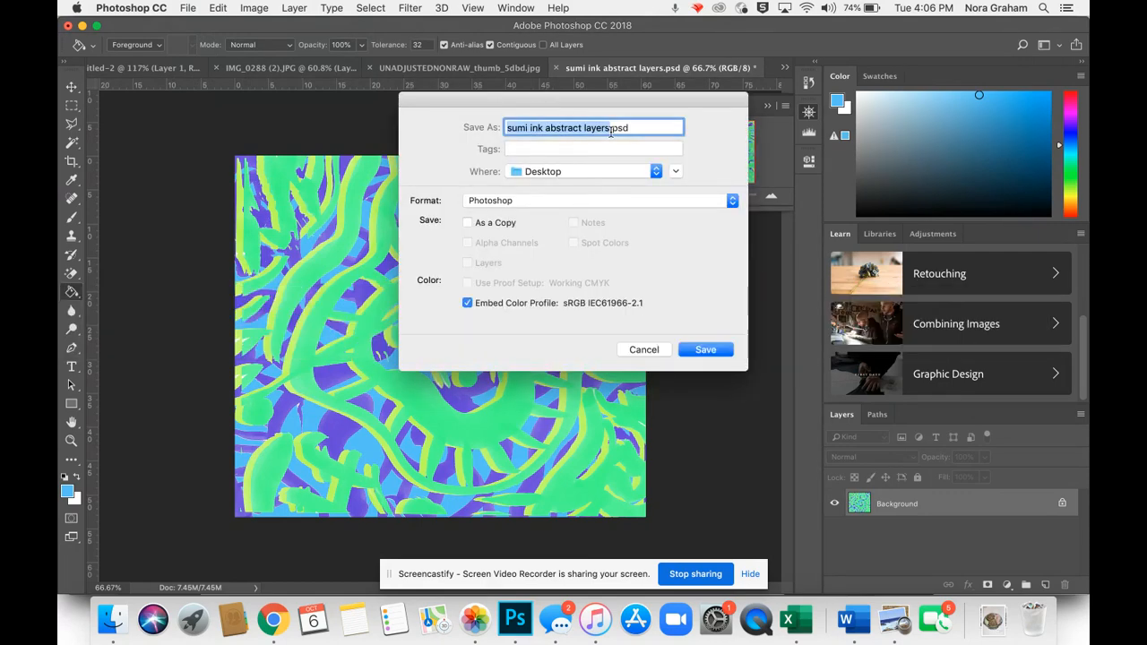
pyautogui.click(611, 128)
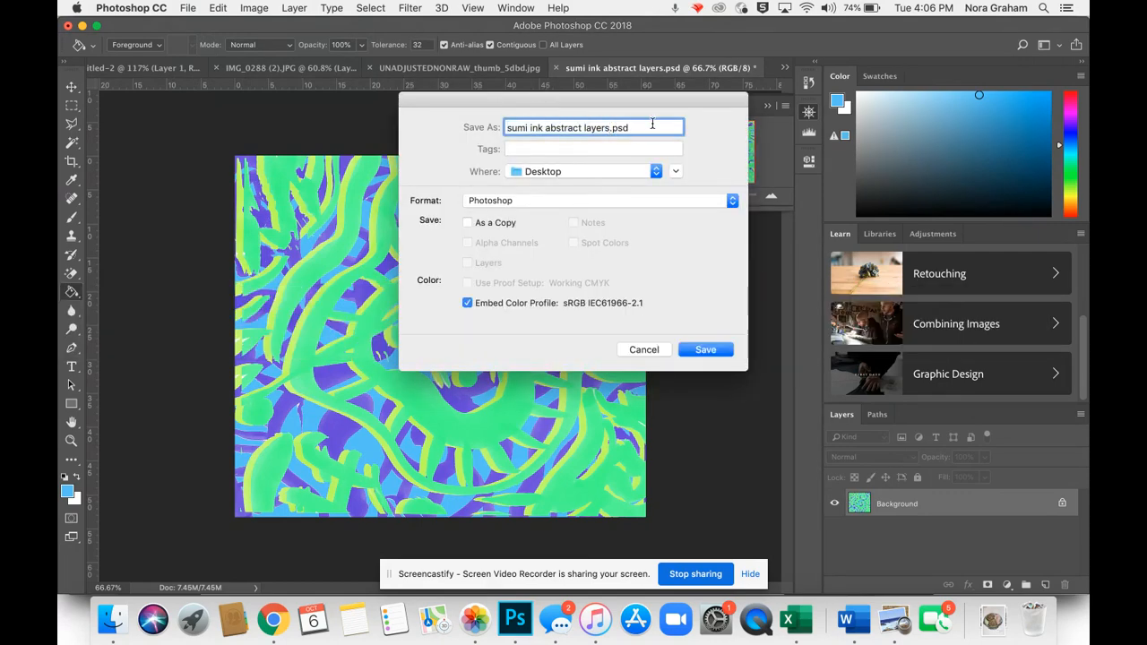
pyautogui.write('2')
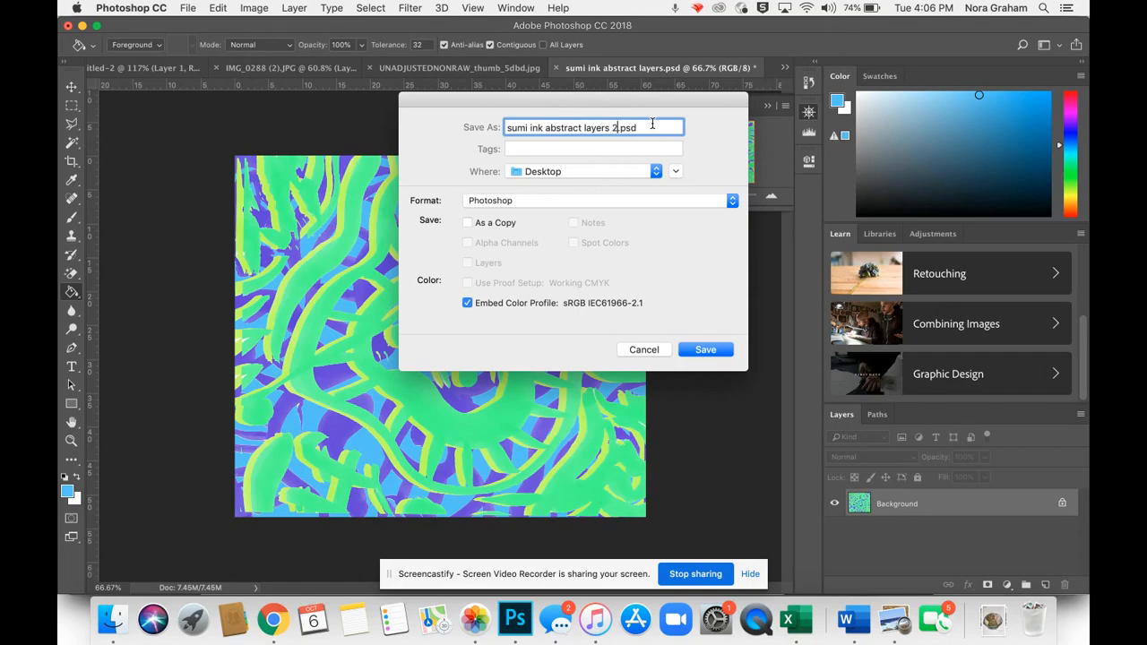
pyautogui.click(578, 203)
pyautogui.click(548, 286)
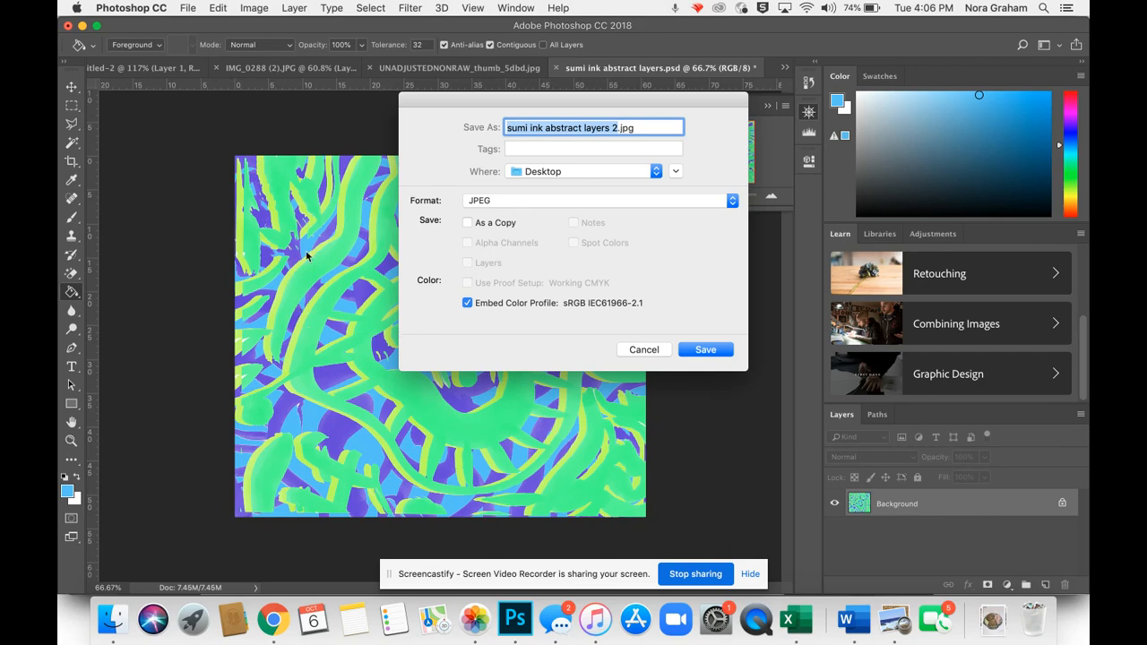
pyautogui.click(707, 351)
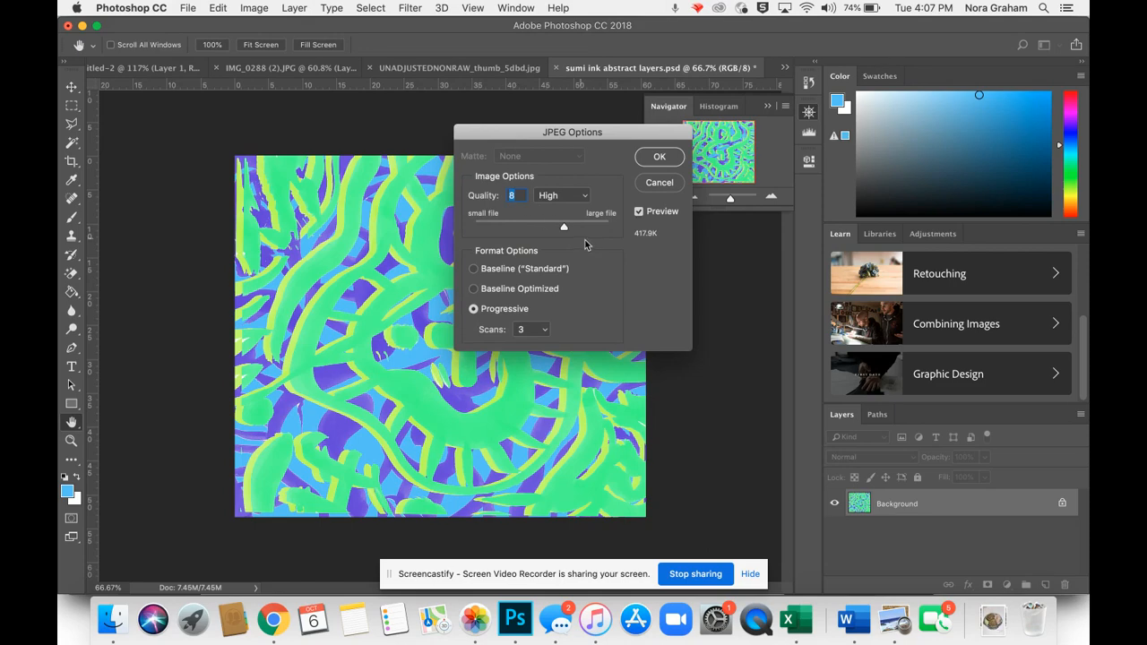
pyautogui.click(674, 158)
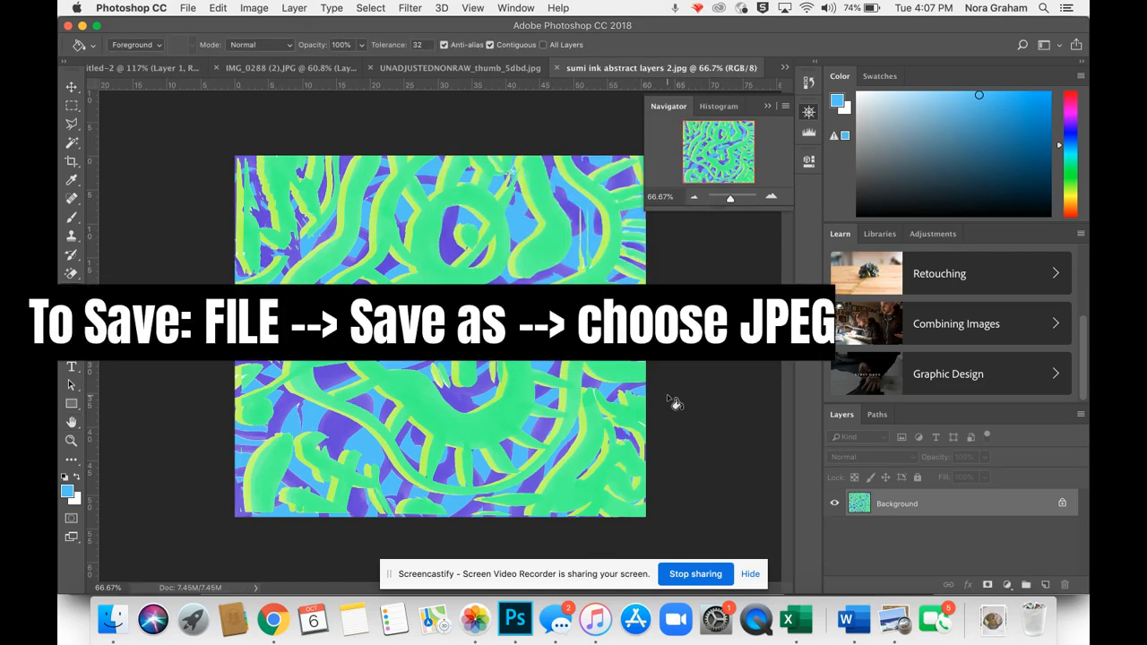